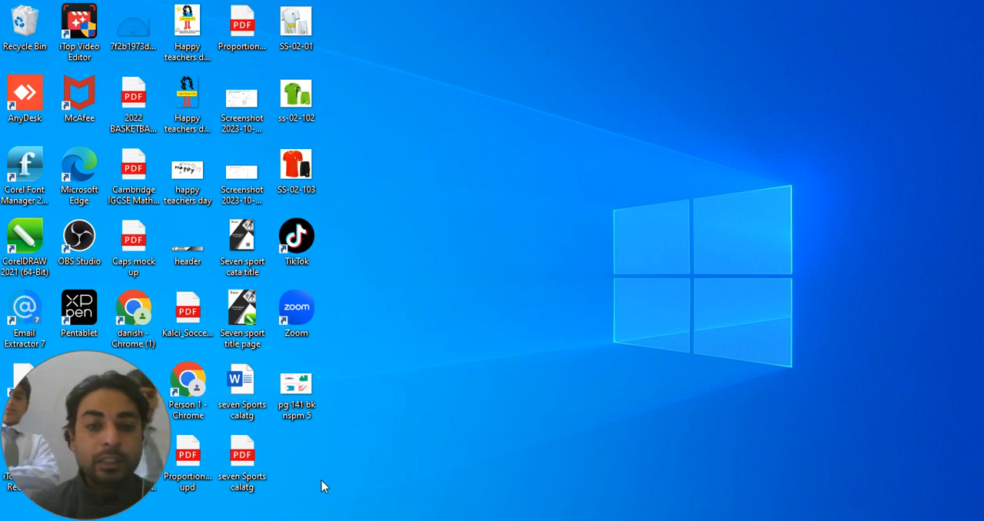
Step: Search the computer for Word, launch it and create a blank document
key("super+s")
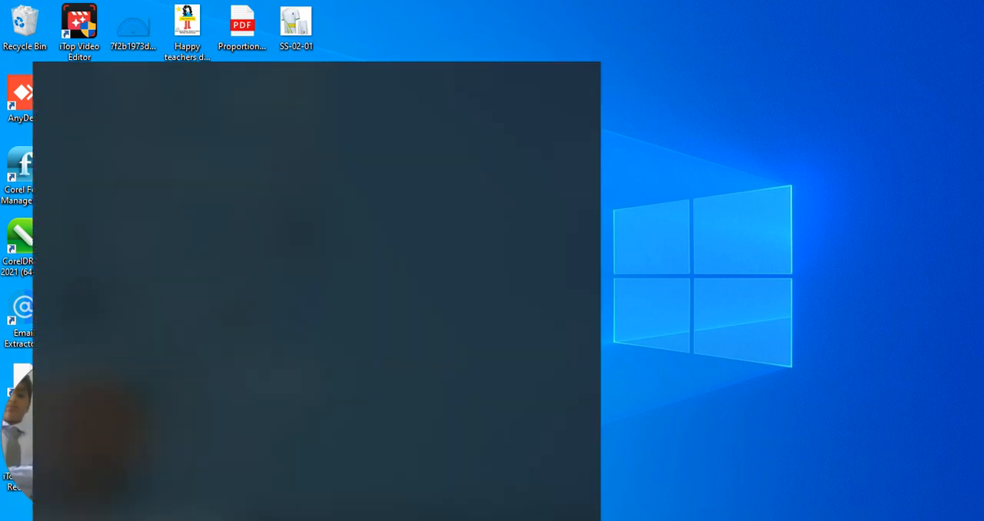
type("word")
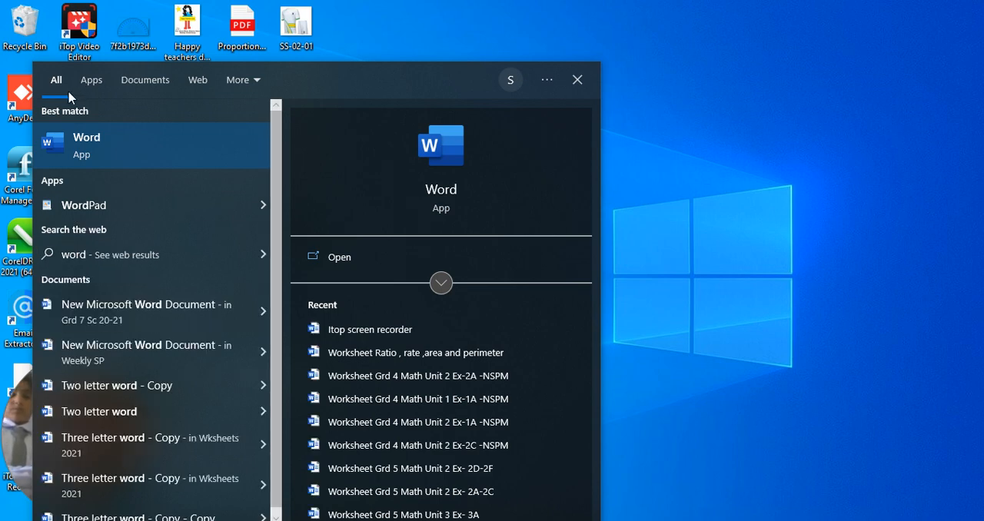
left_click(142, 159)
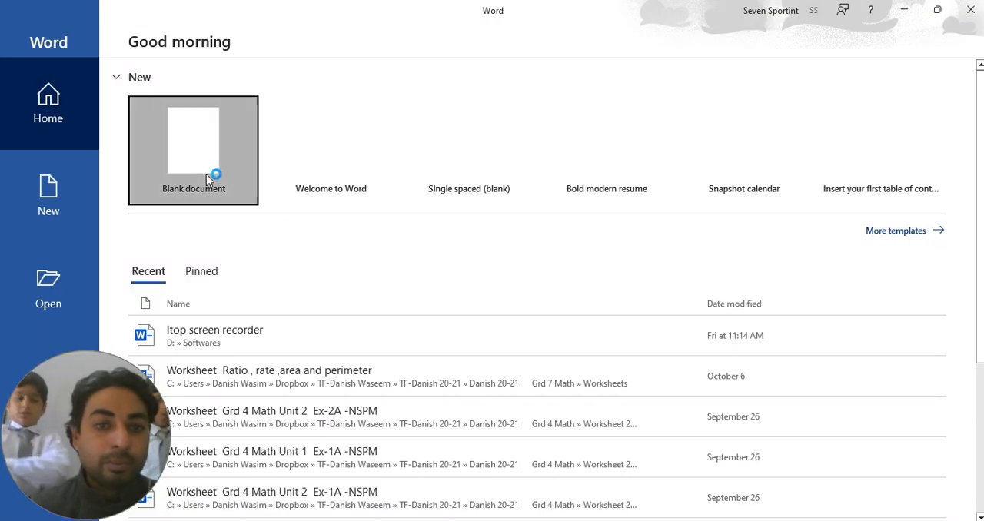
left_click(206, 175)
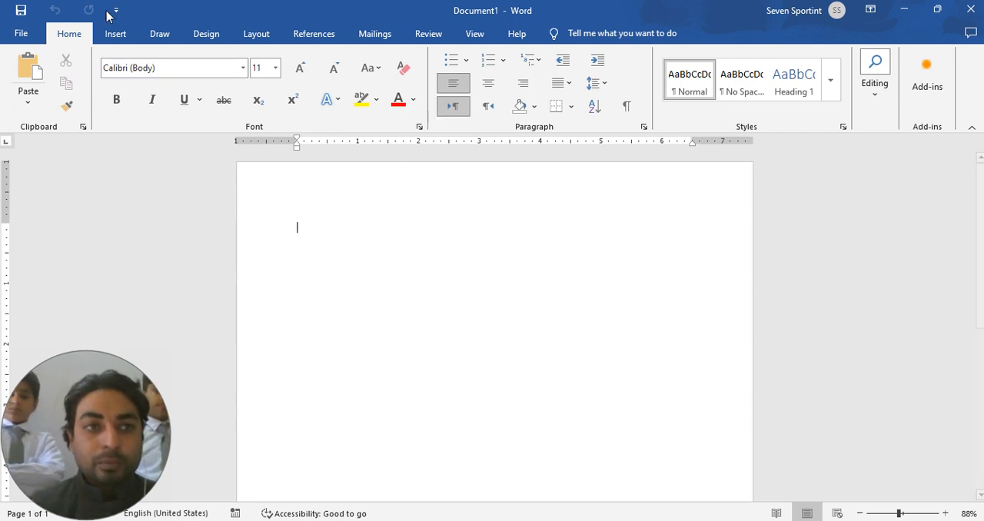
Step: Examine the insert, drawing, design and layout commands available for the blank document, ending at the basic text formatting commands
left_click(119, 37)
left_click(159, 34)
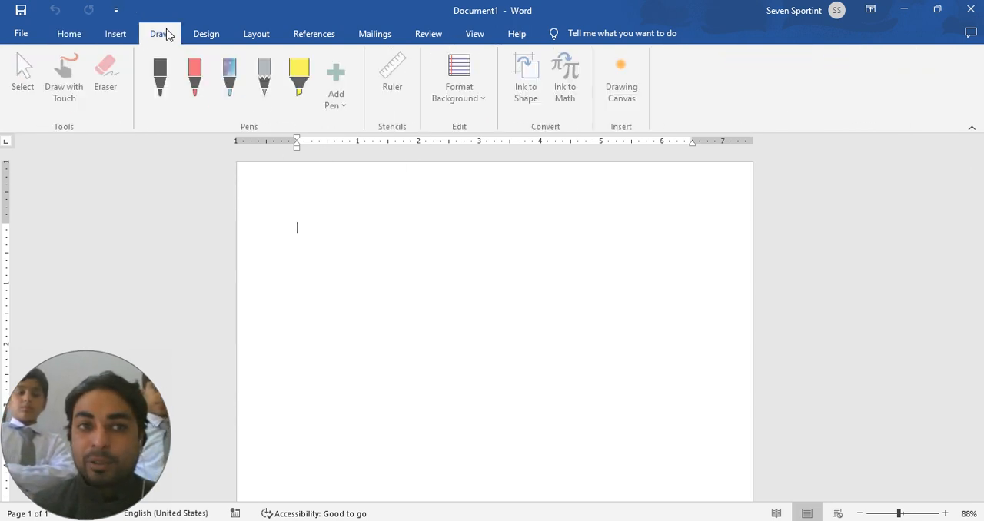
left_click(217, 36)
left_click(255, 37)
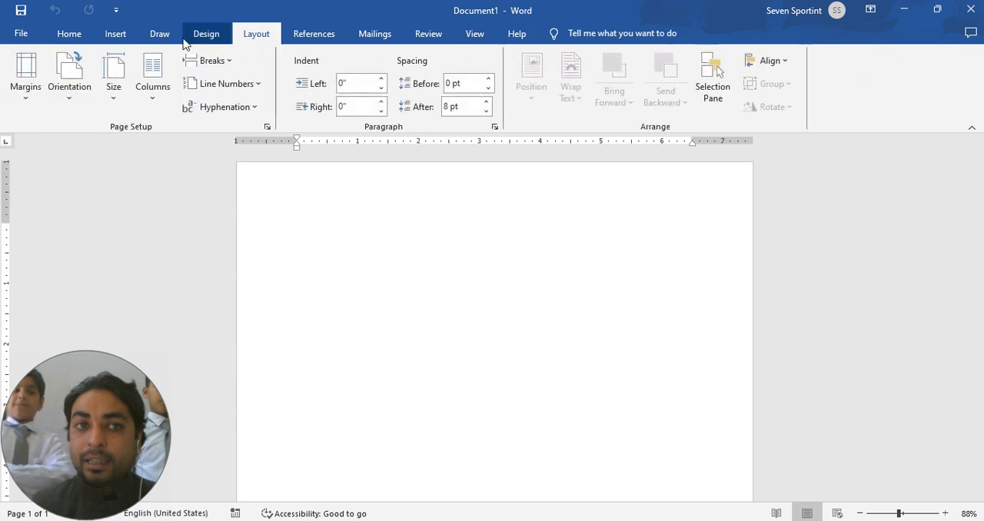
left_click(205, 35)
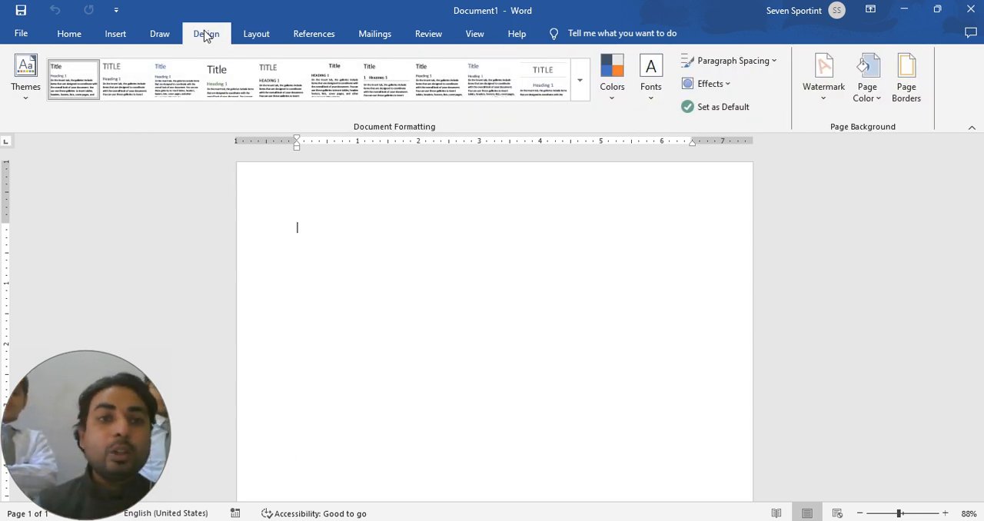
left_click(159, 35)
left_click(119, 35)
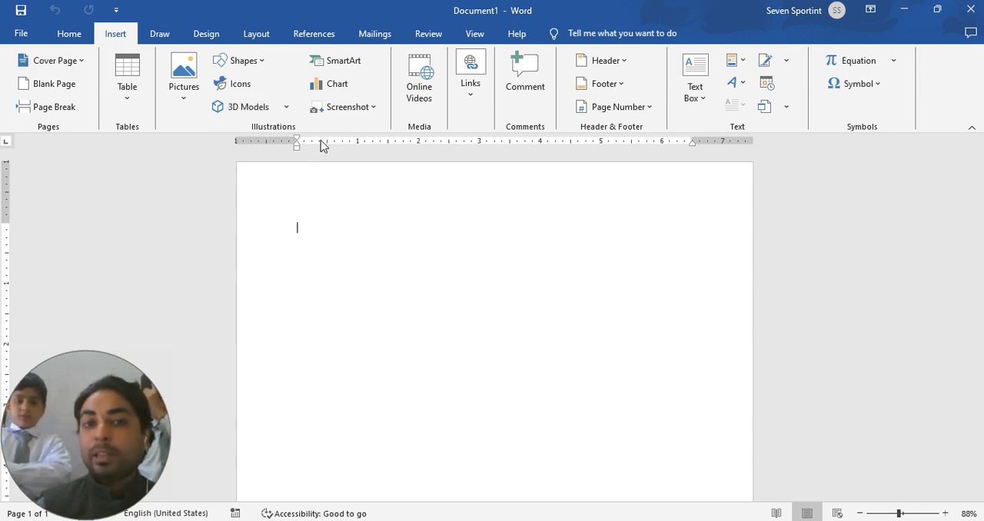
left_click(81, 34)
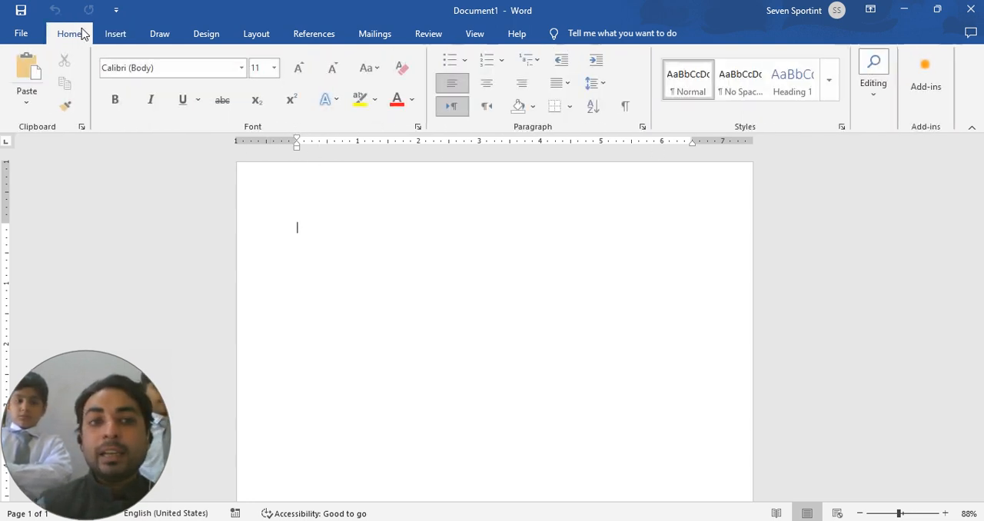
left_click(116, 33)
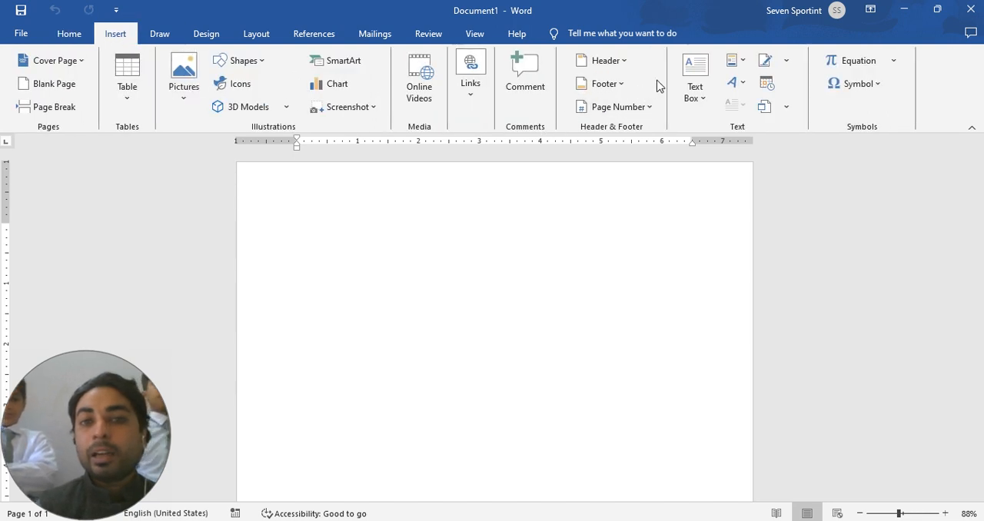
left_click(75, 33)
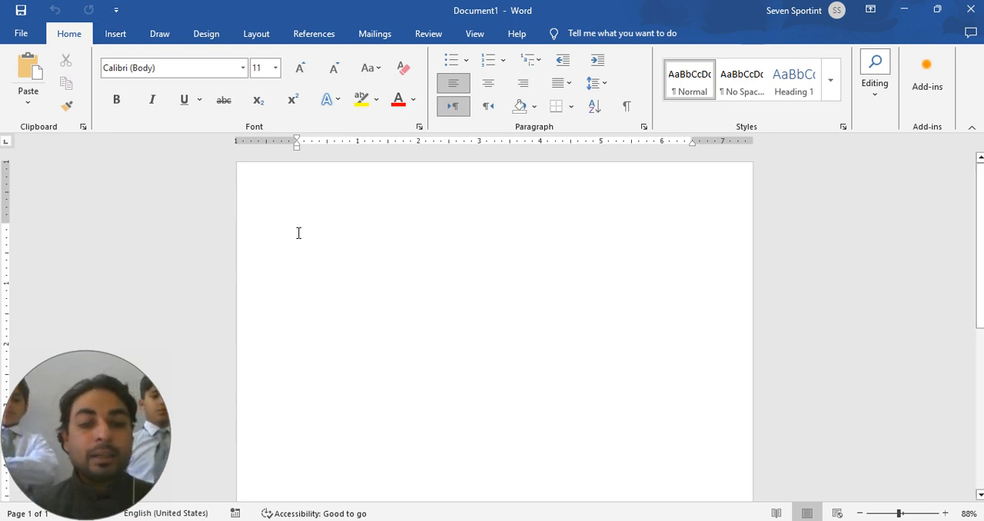
Step: Enter the text "Inserting Word Art" on the first line of the document
type("Insert")
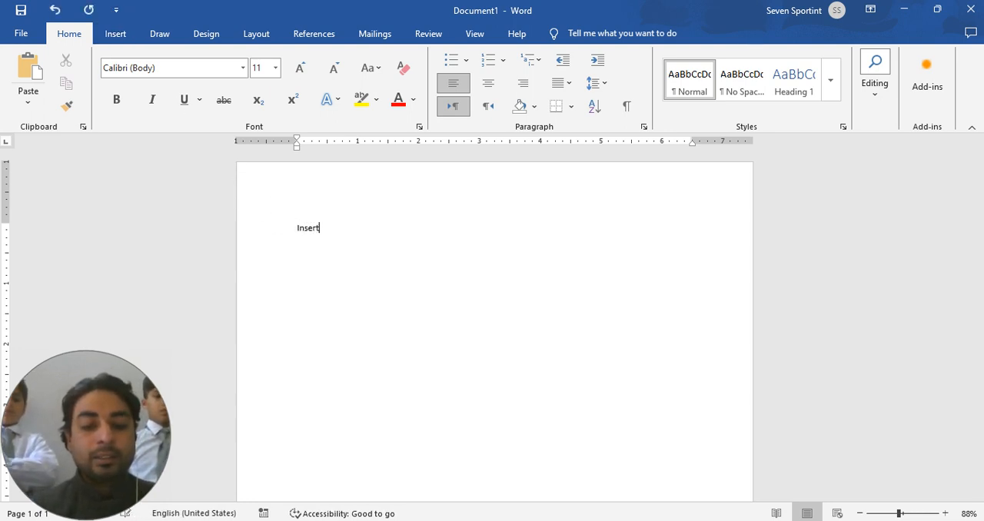
type("ing ")
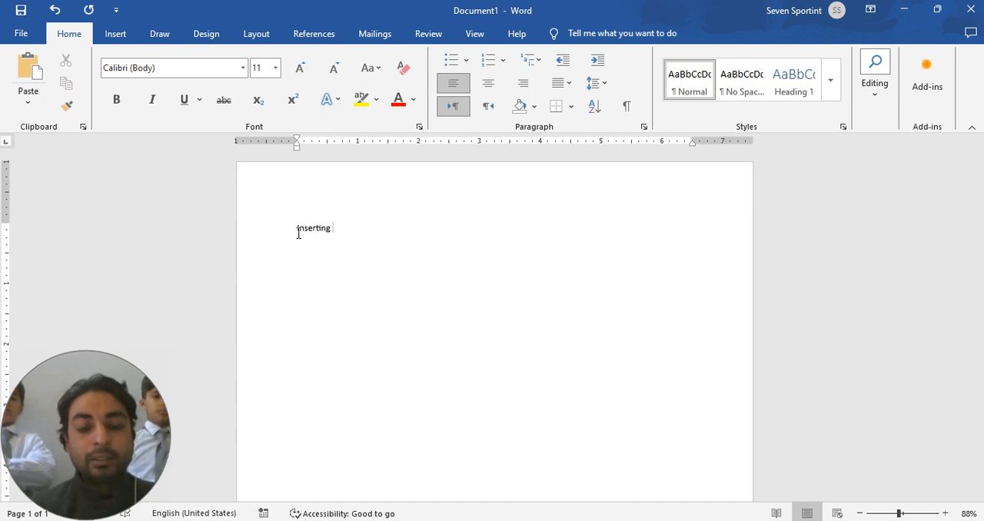
type("Wo")
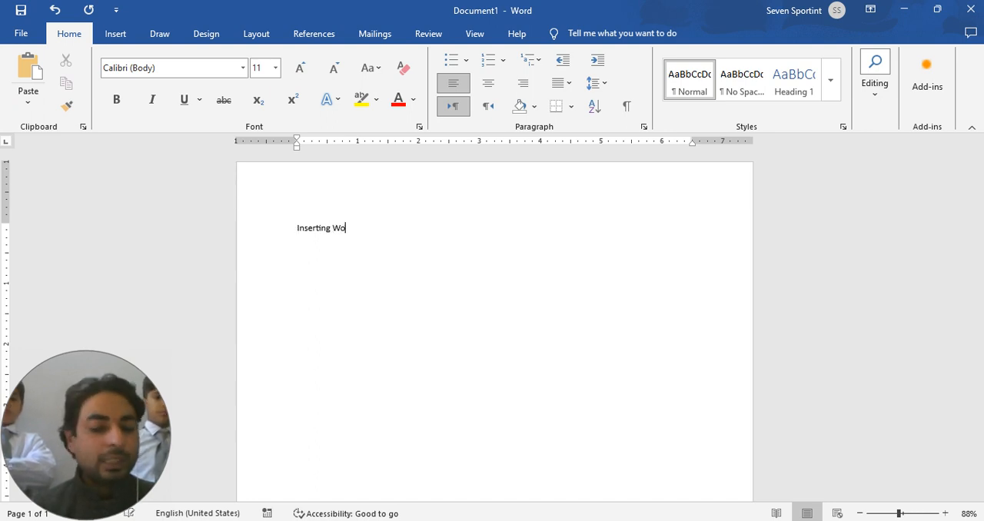
type("rd A")
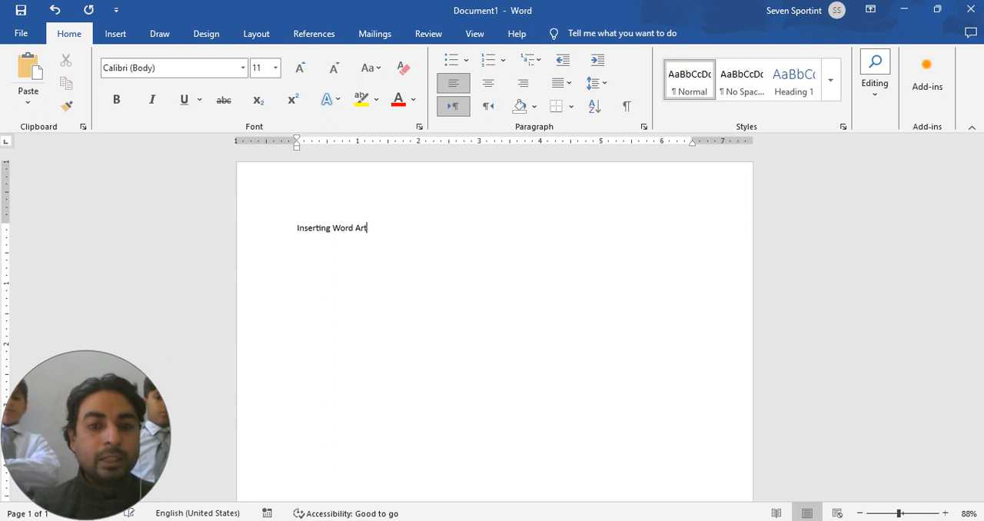
type("rt")
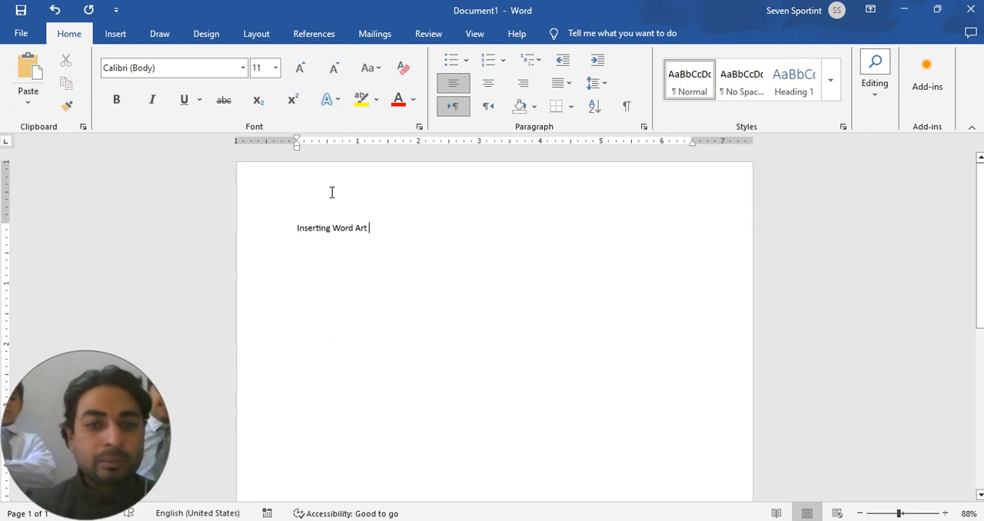
Step: Select the whole line "Inserting Word Art" and view the available fonts, keeping the current font
left_click_drag(374, 234, 299, 234)
left_click(356, 228)
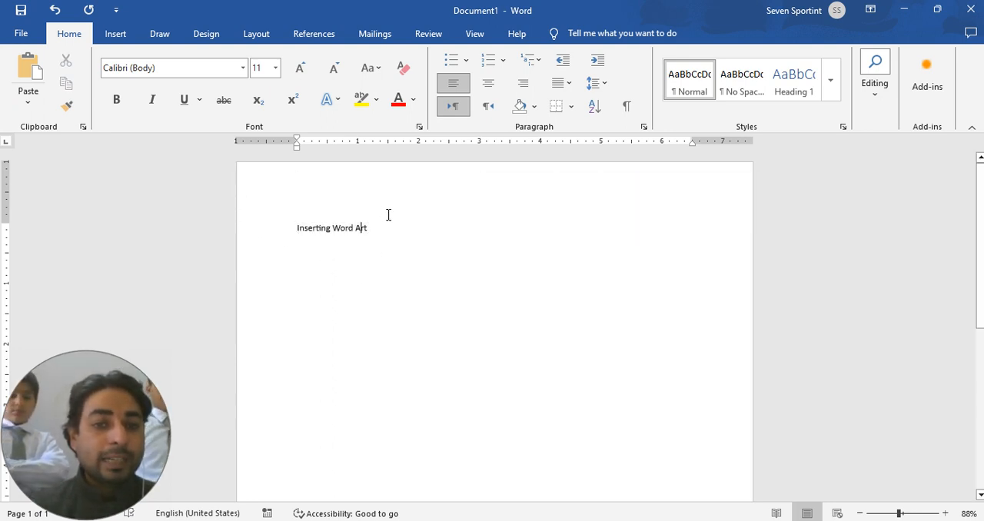
left_click(286, 228)
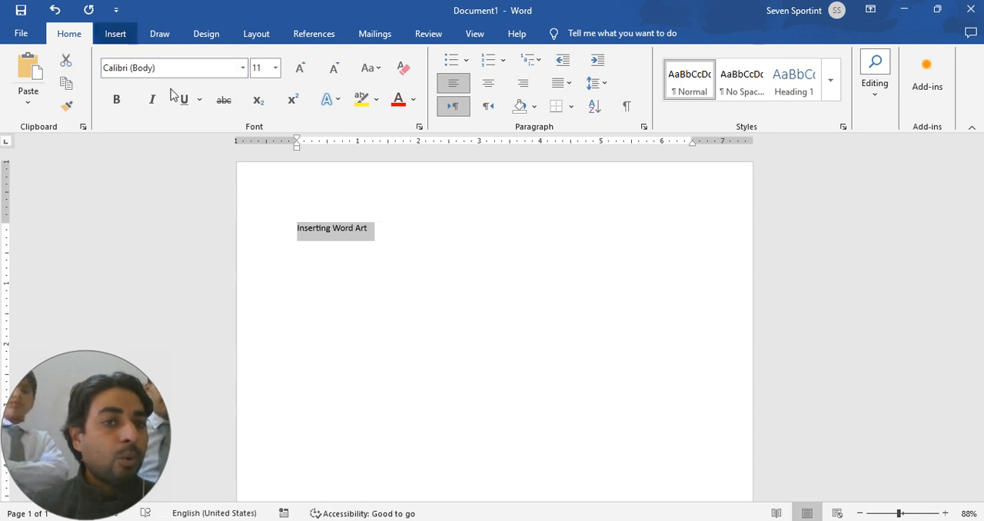
left_click(523, 330)
left_click(164, 36)
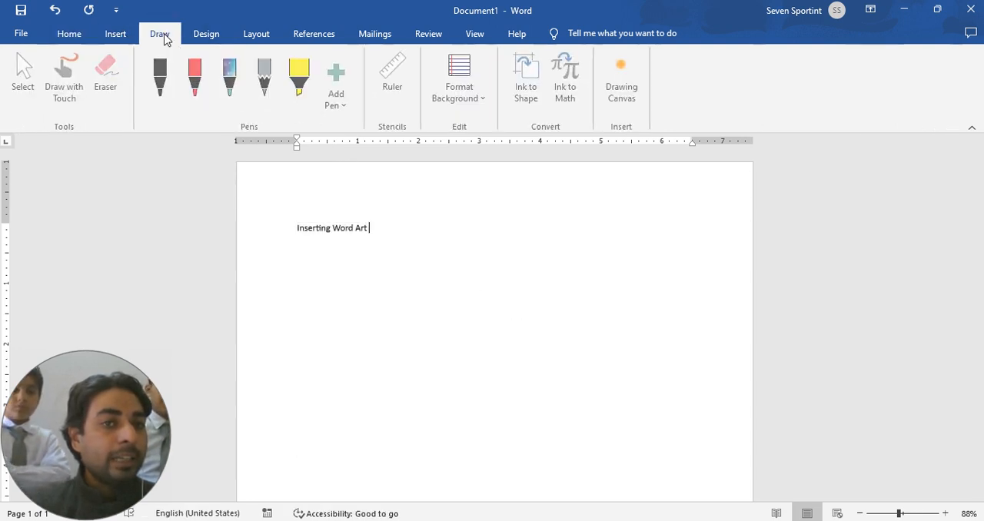
left_click_drag(375, 231, 298, 229)
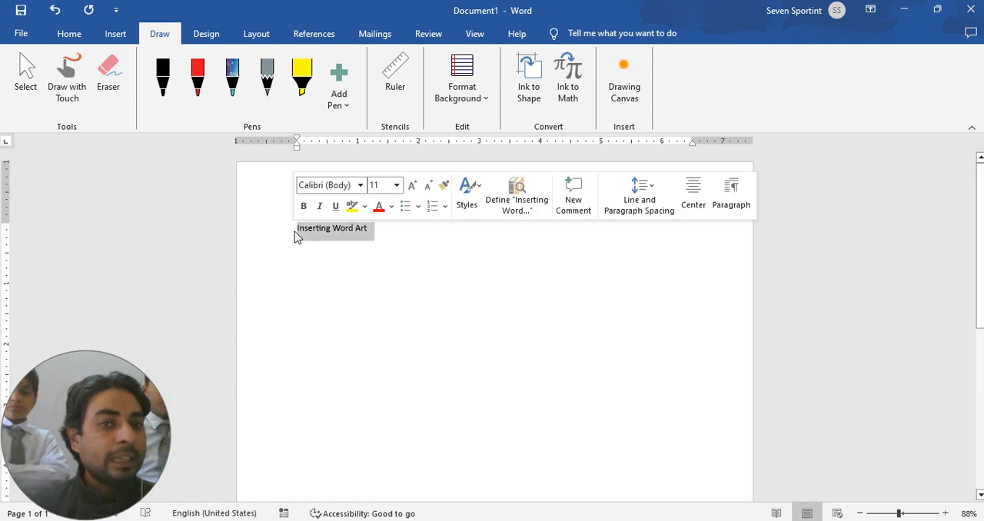
left_click(69, 34)
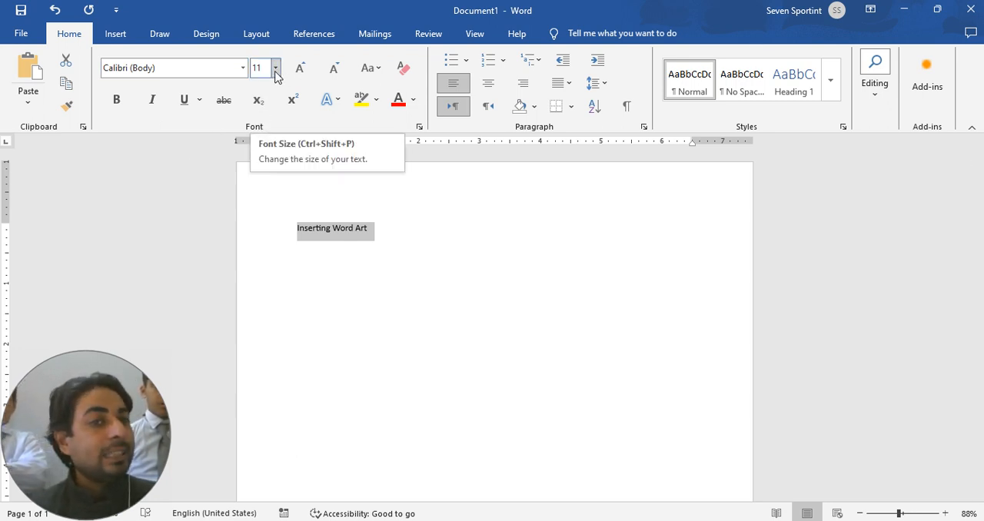
left_click(243, 68)
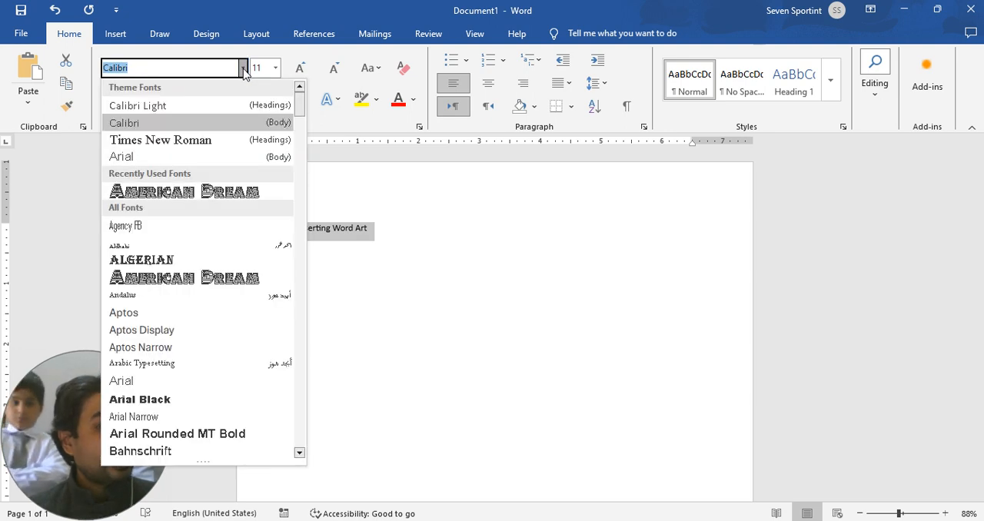
left_click(421, 206)
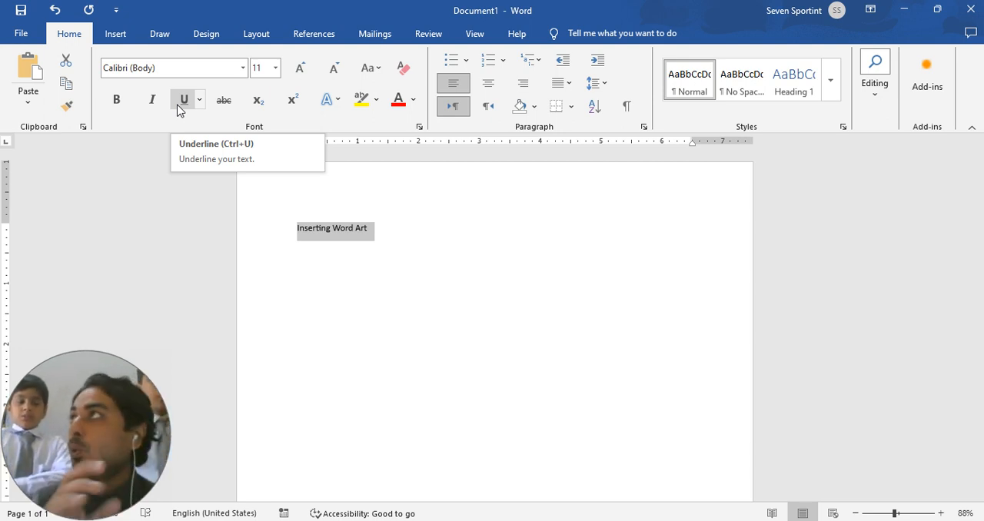
Step: Try bold formatting on the whole line "Inserting Word Art" and undo it
left_click(417, 230)
left_click_drag(417, 230, 246, 230)
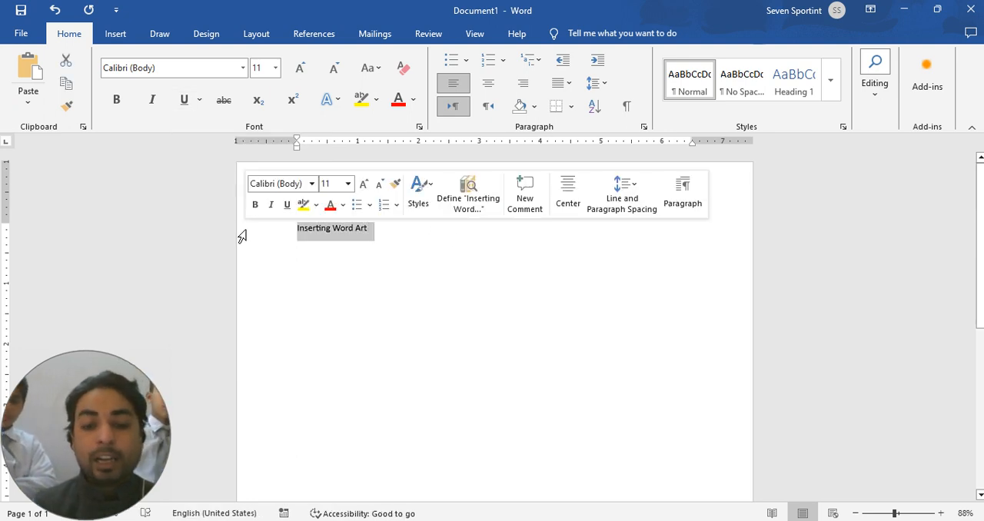
key("ctrl+b")
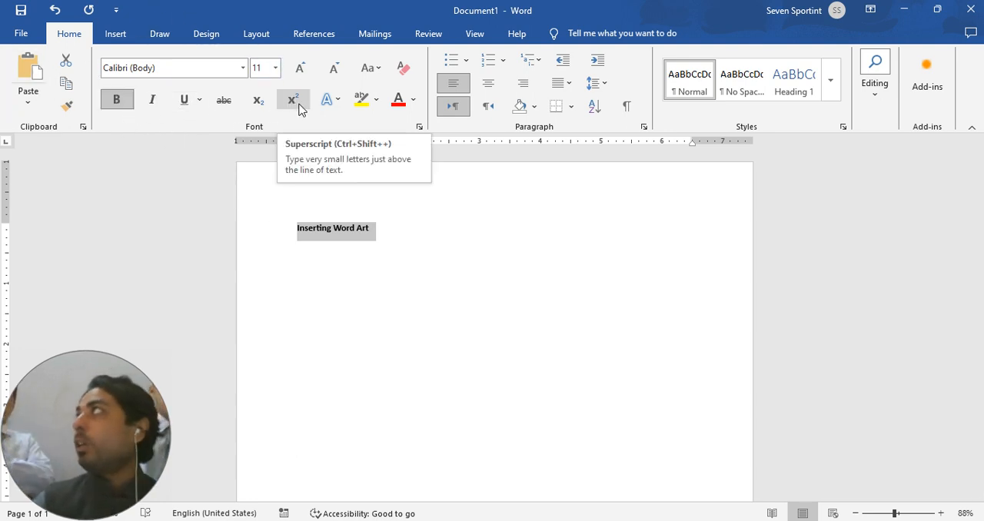
left_click(436, 254)
key("ctrl+z")
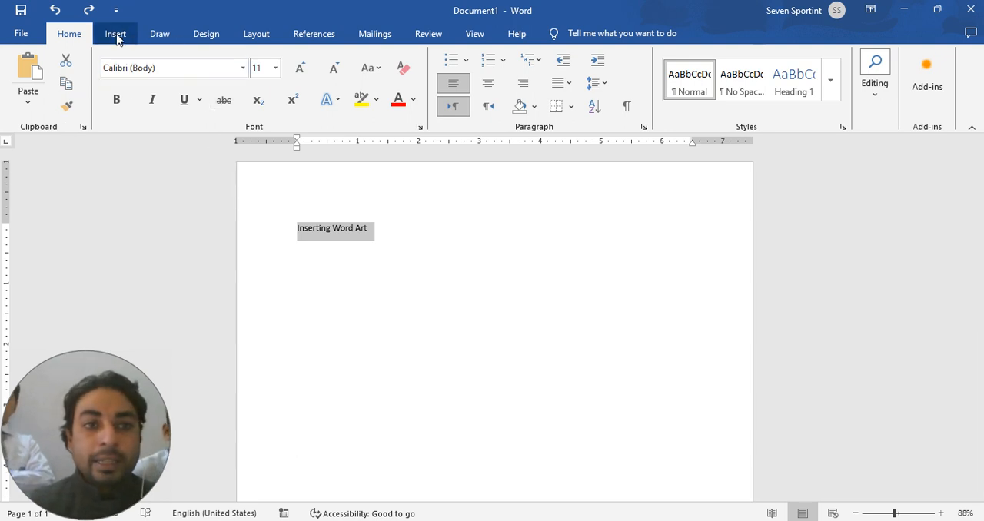
Step: Grow the font size of the selected line in preset increments up to 18
left_click(303, 73)
left_click(302, 73)
left_click(302, 73)
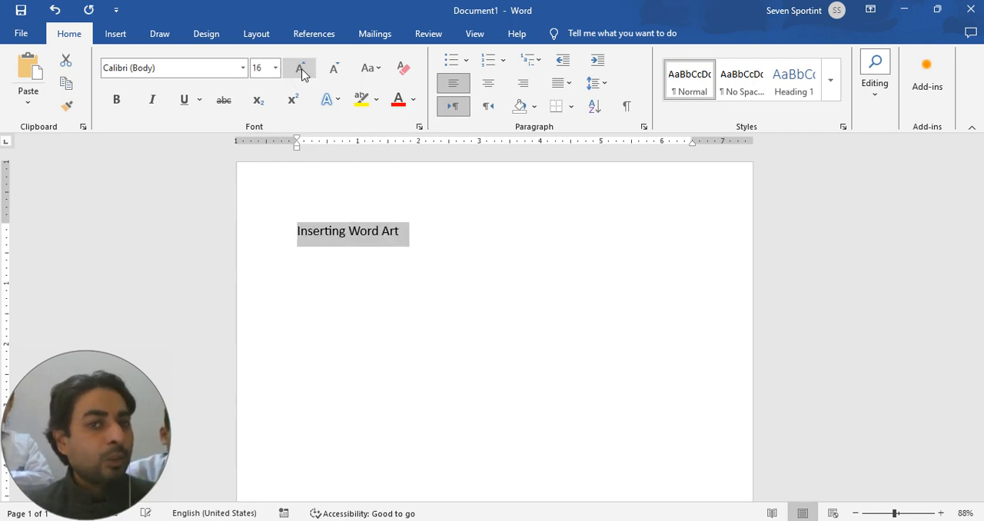
left_click(302, 73)
Step: Set the font size of the line "Inserting Word Art" to exactly 17
left_click(276, 68)
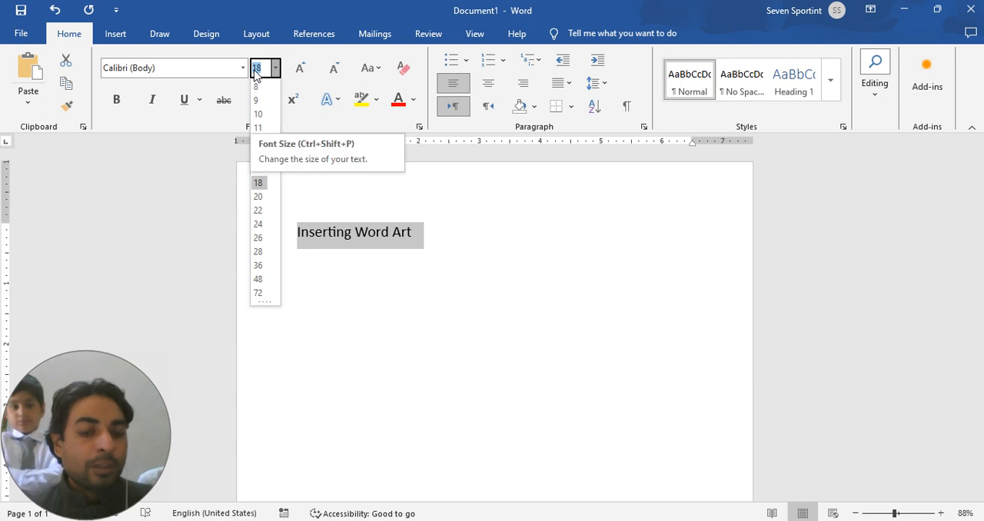
type("17")
key("Return")
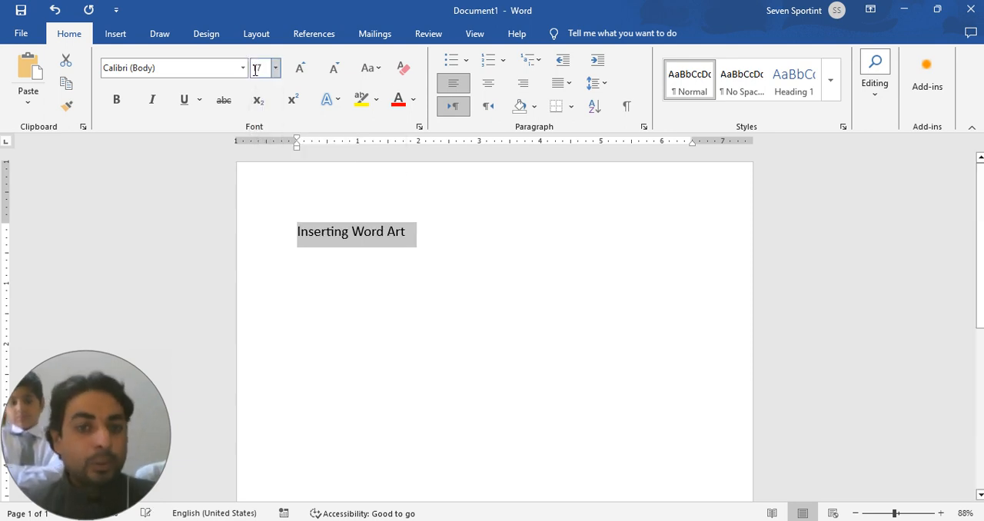
Step: Enlarge the selected line's font through the preset sizes up to 72
left_click(302, 69)
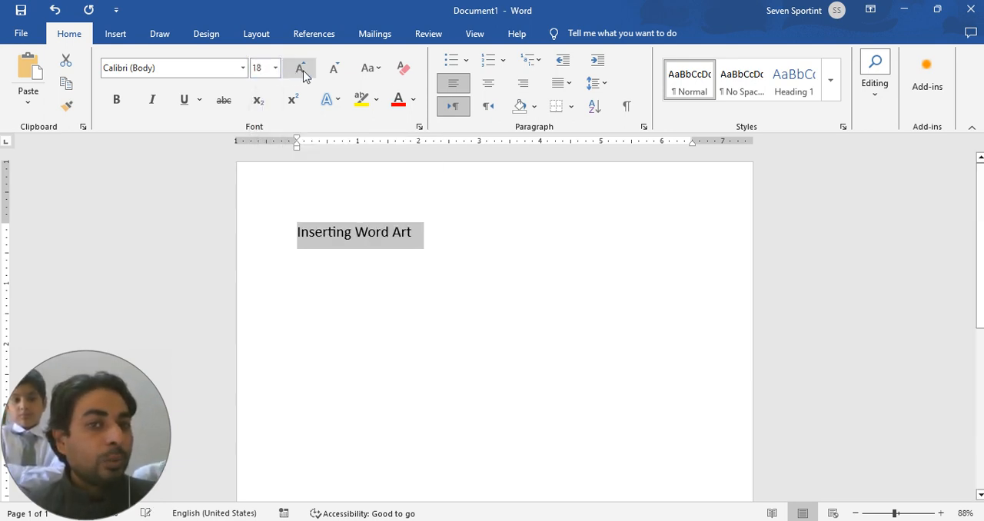
left_click(302, 69)
left_click(302, 69)
left_click(303, 70)
left_click(302, 70)
left_click(302, 70)
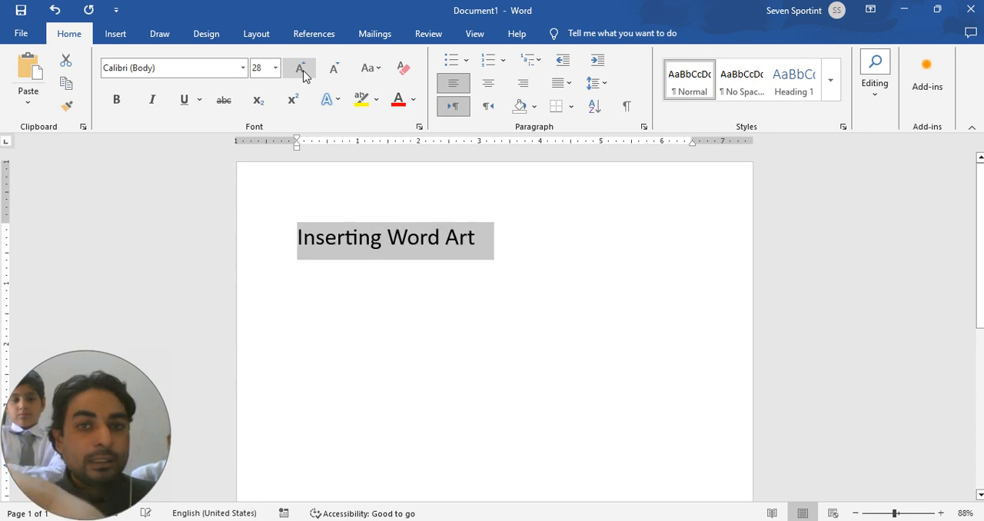
left_click(302, 70)
left_click(302, 70)
left_click(302, 70)
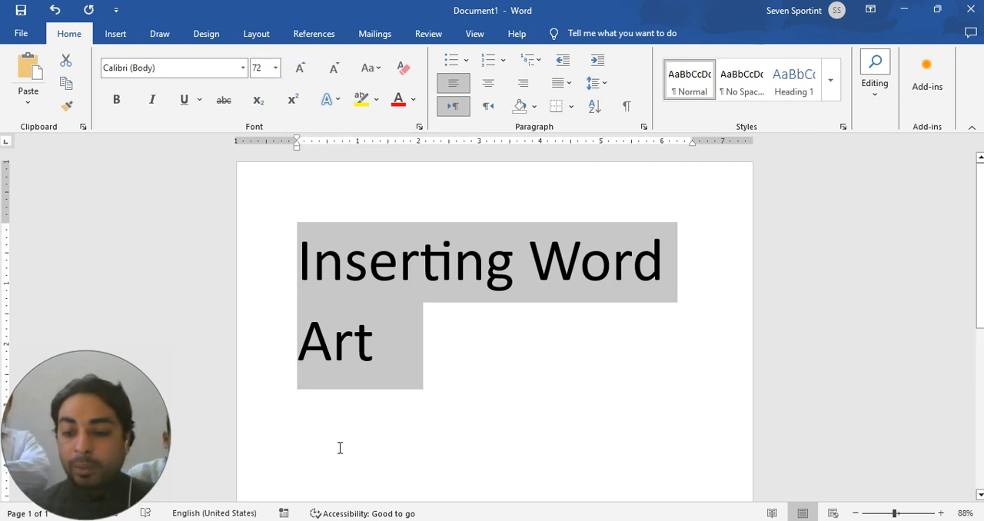
Step: Increase the selected line's font size one point at a time up to 80
key("ctrl+bracketright")
key("ctrl+bracketright")
key("ctrl+bracketright")
key("ctrl+bracketright")
key("ctrl+bracketright")
key("ctrl+bracketright")
key("ctrl+bracketright")
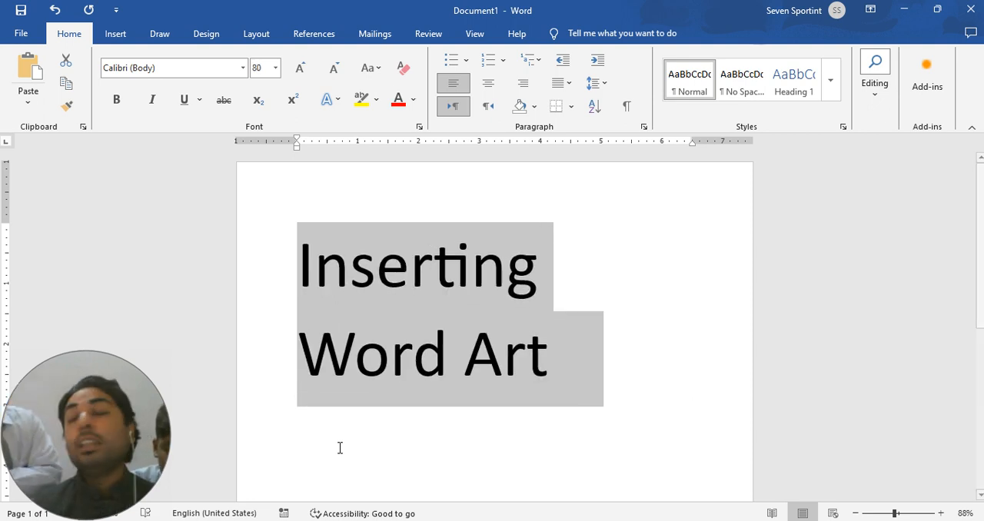
Step: Reduce the selected line's font size one point at a time down to 66
key("ctrl+bracketleft")
key("ctrl+bracketleft")
key("ctrl+bracketleft")
key("ctrl+bracketleft")
key("ctrl+bracketleft")
key("ctrl+bracketleft")
key("ctrl+bracketleft")
key("ctrl+bracketleft")
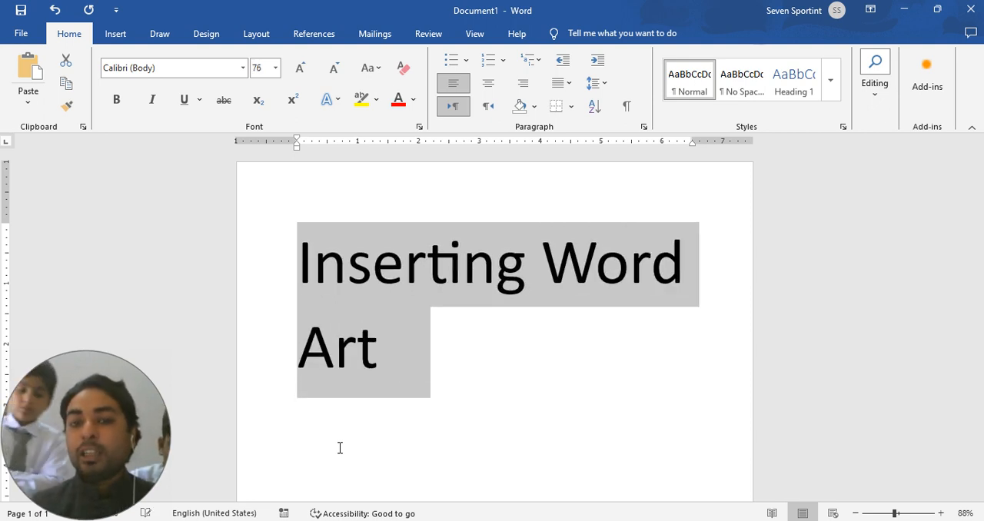
key("ctrl+bracketleft")
key("ctrl+bracketleft")
key("ctrl+bracketleft")
key("ctrl+bracketleft")
key("ctrl+bracketleft")
key("ctrl+bracketleft")
key("ctrl+bracketleft")
key("ctrl+bracketleft")
key("ctrl+bracketleft")
key("ctrl+bracketleft")
key("ctrl+bracketleft")
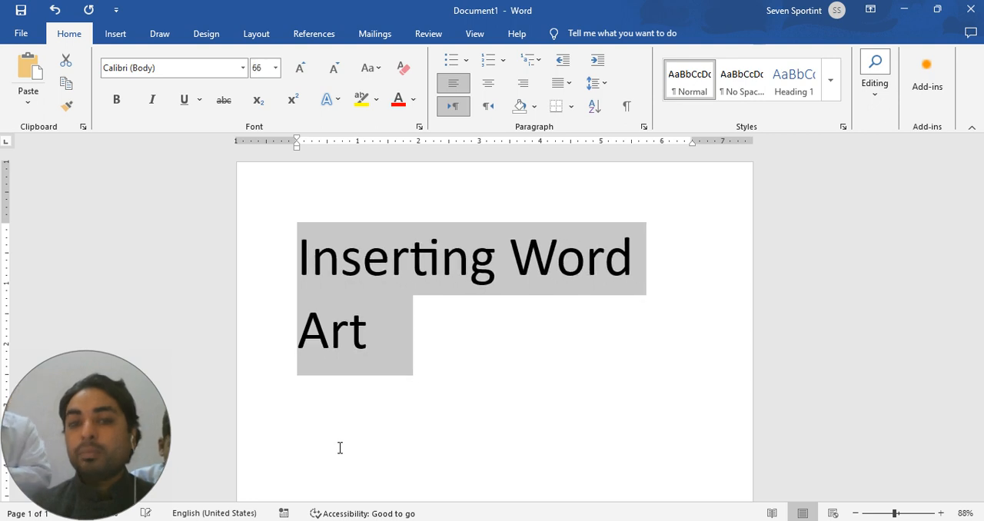
Step: Reduce the font size of the selected line "Inserting Word Art" one point at a time down to 53
key("ctrl+bracketleft")
key("ctrl+bracketleft")
key("ctrl+bracketleft")
key("ctrl+bracketleft")
key("ctrl+bracketleft")
key("ctrl+bracketleft")
key("ctrl+bracketleft")
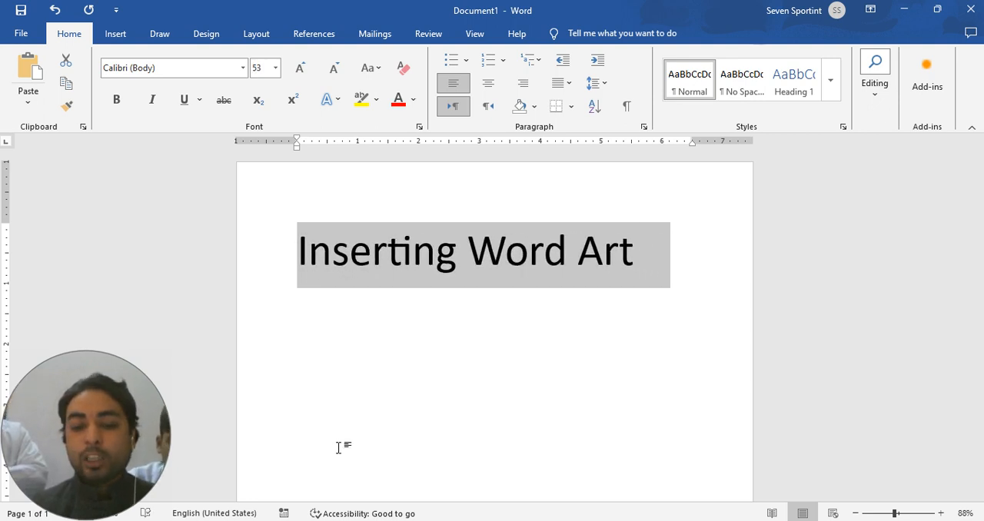
Step: Make the line "Inserting Word Art" bold, underlined and italic, and deselect it
key("ctrl+b")
key("ctrl+u")
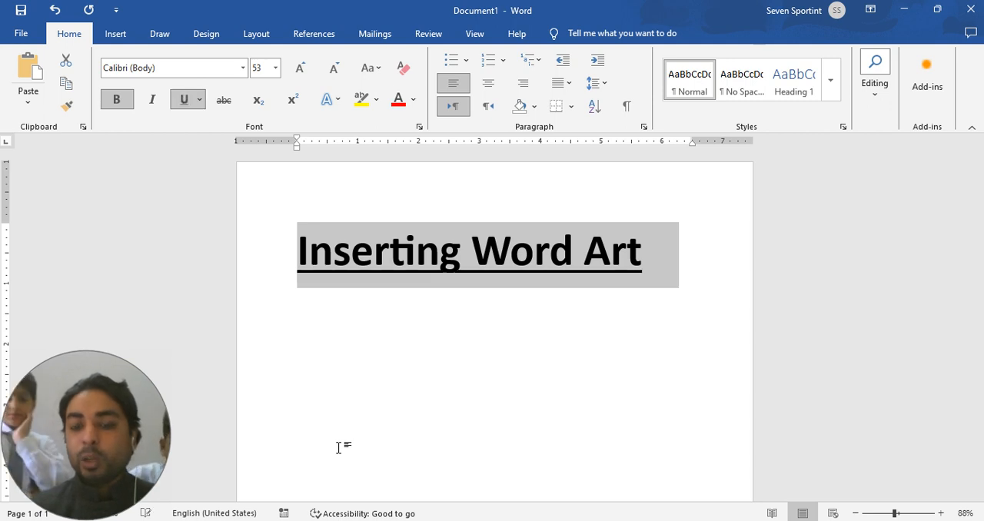
key("ctrl+i")
double_click(482, 453)
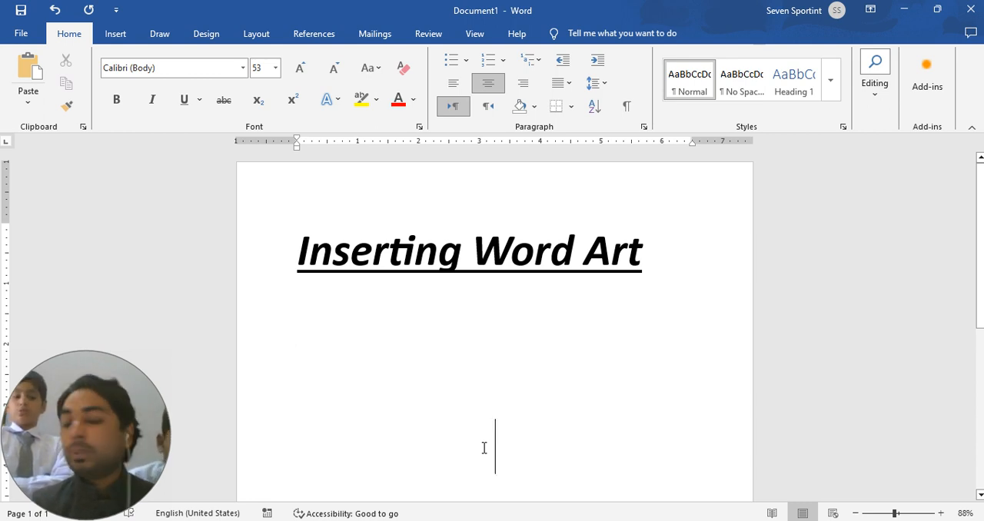
Step: Remove the bold, italic and underline formatting from the line "Inserting Word Art"
left_click_drag(678, 257, 297, 257)
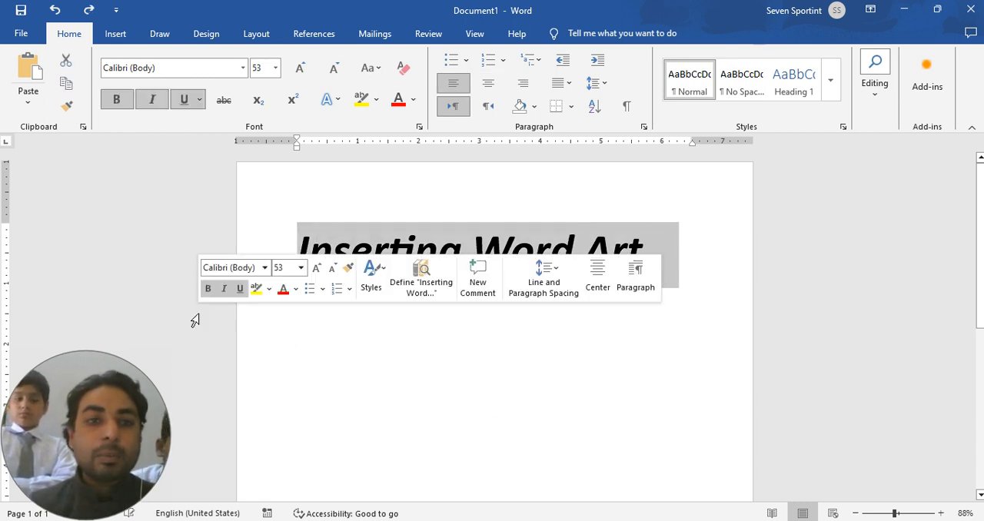
left_click(116, 112)
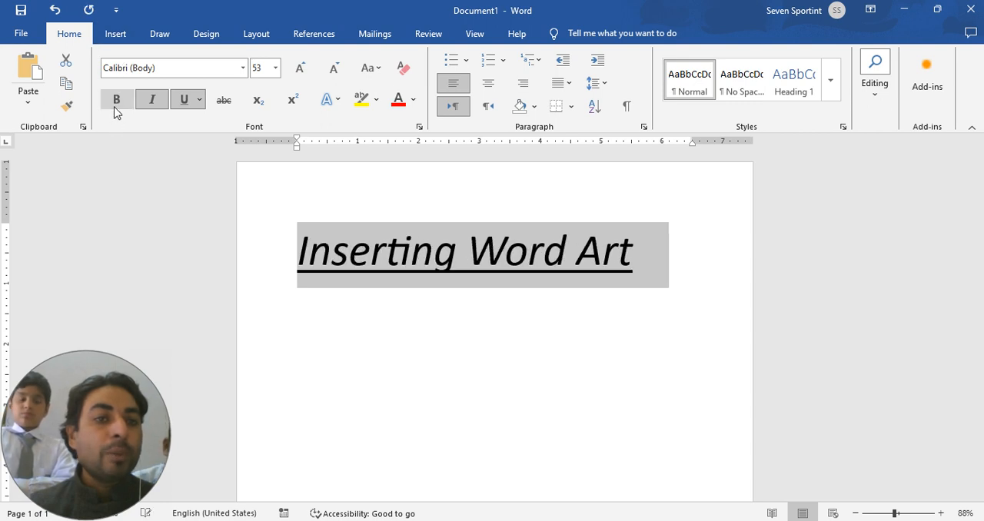
left_click(154, 102)
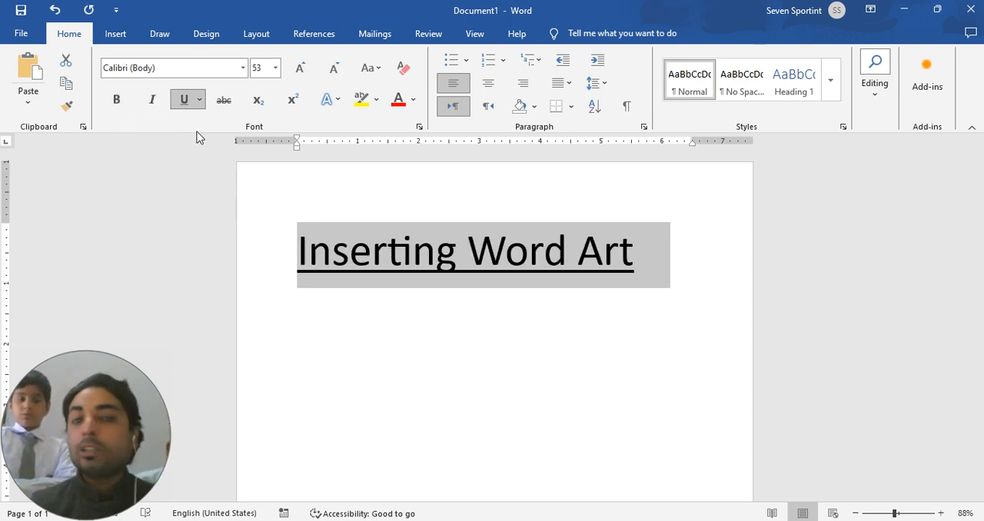
left_click(198, 104)
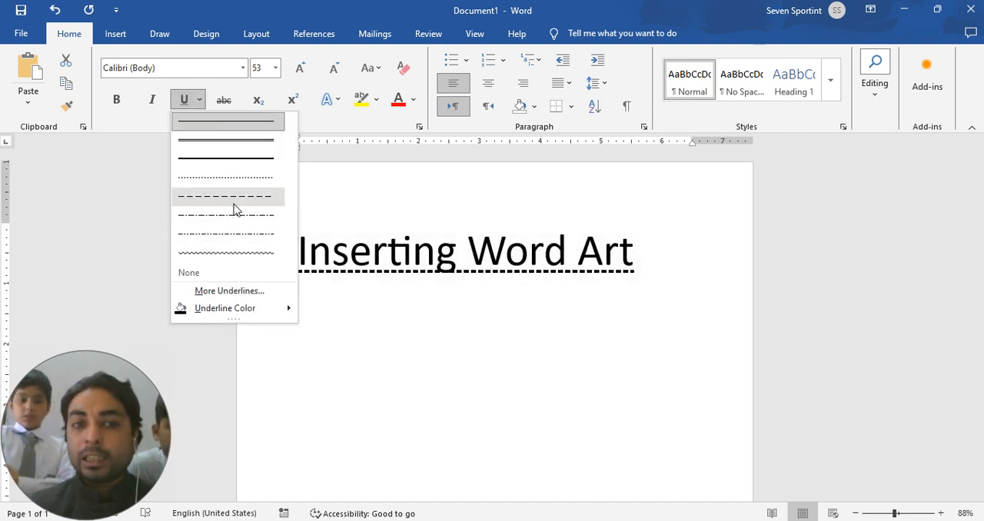
left_click(185, 100)
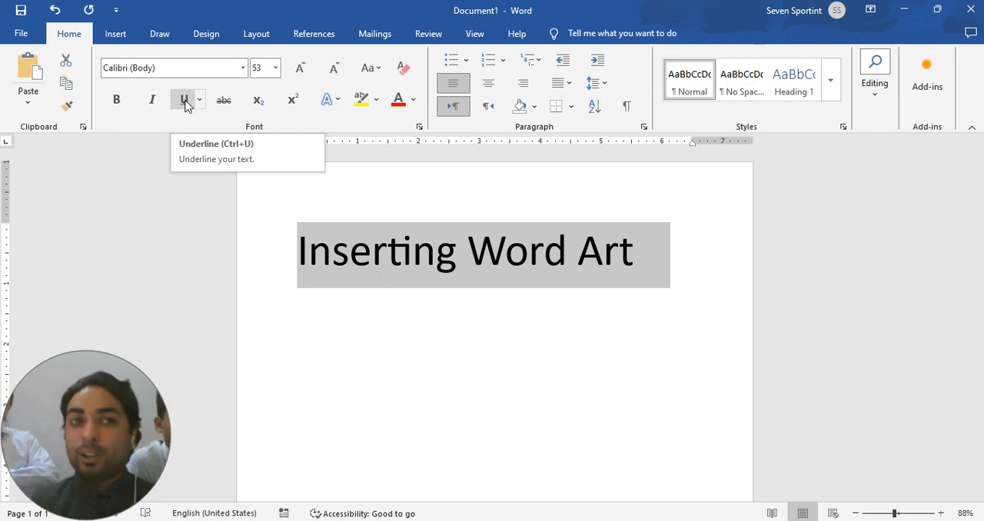
Step: Underline the line "Inserting Word Art" with the dot-dot-dash line style and deselect it
left_click(200, 102)
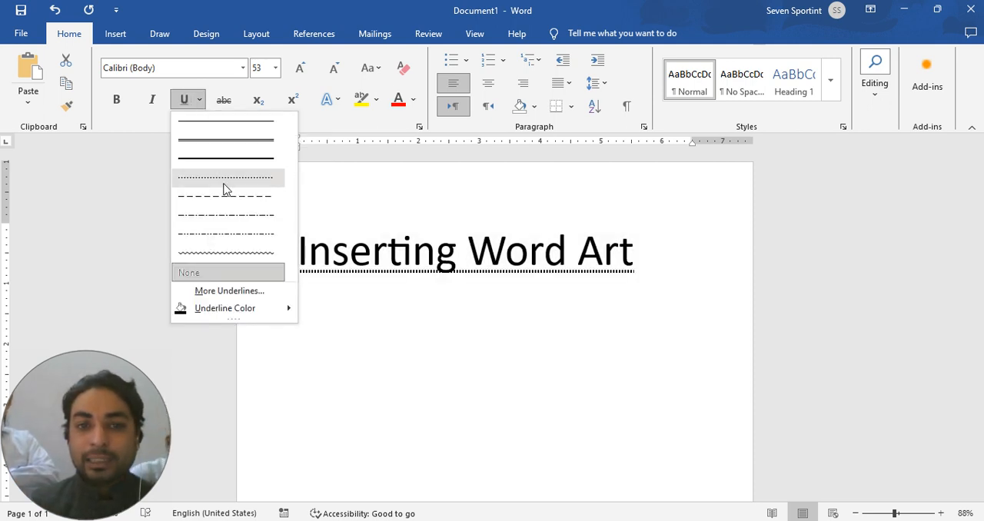
left_click(231, 232)
left_click(394, 342)
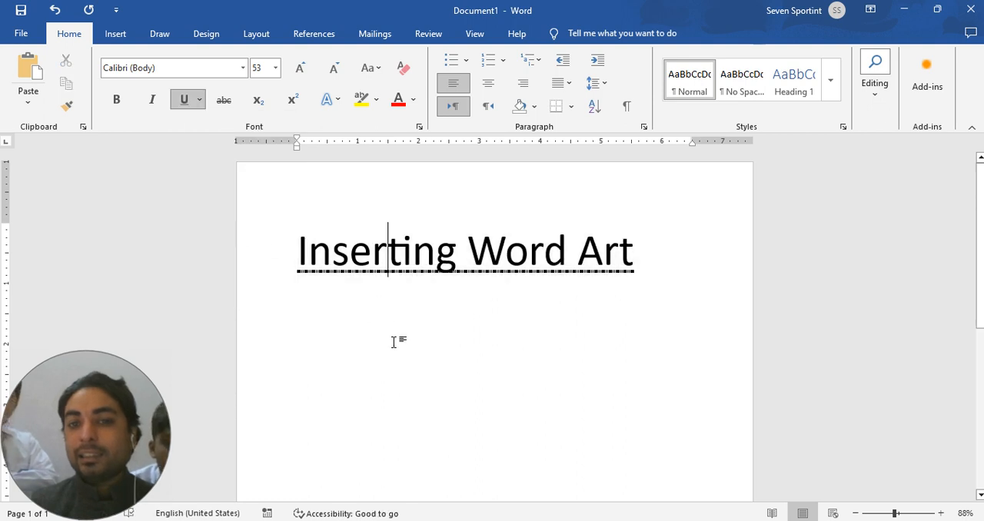
Step: Start a new empty line below "Inserting Word Art"
left_click(648, 263)
key("Return")
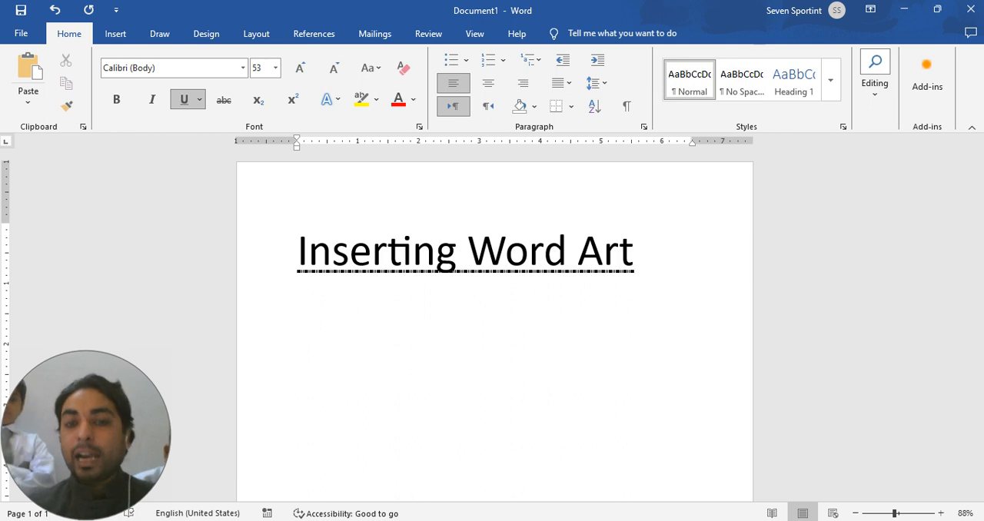
left_click(723, 255)
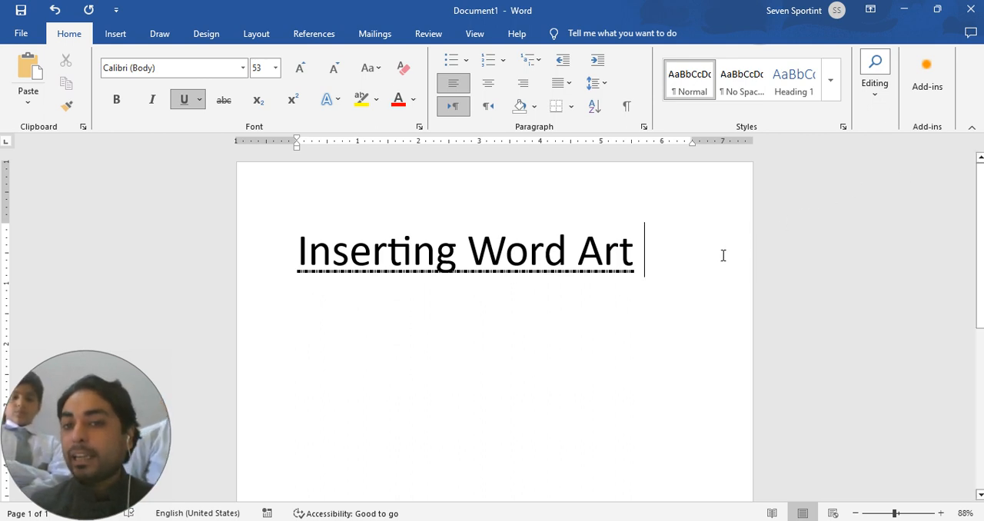
key("Return")
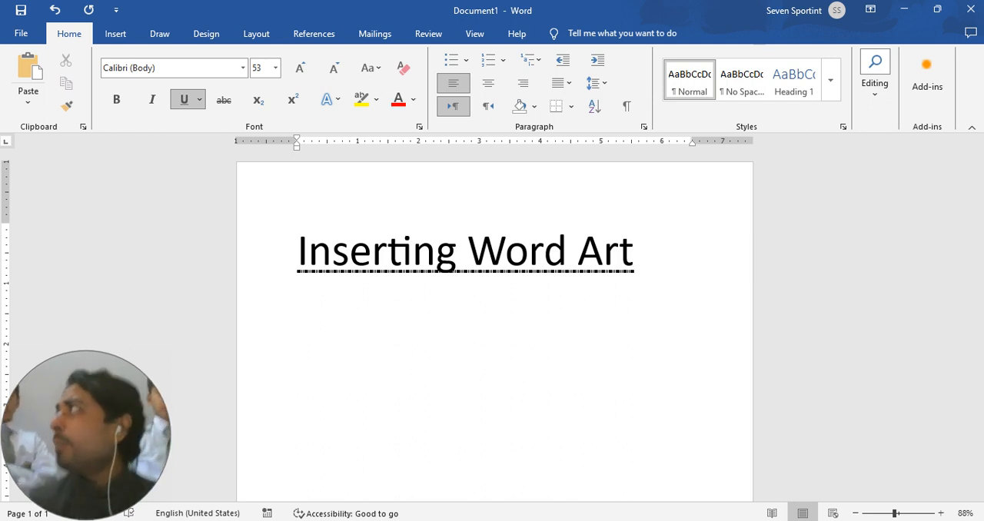
Step: Look over the picture sources and the shapes gallery available for insertion
left_click(120, 34)
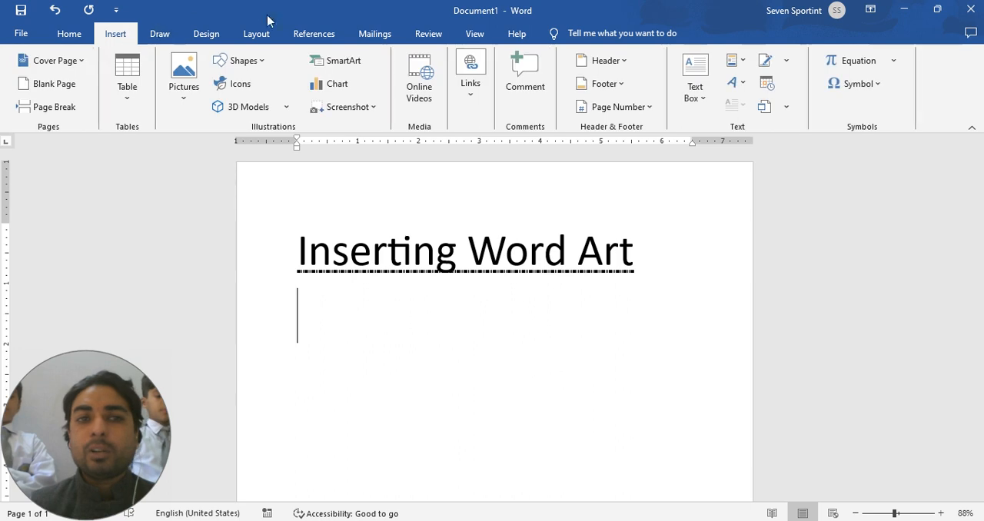
left_click(66, 36)
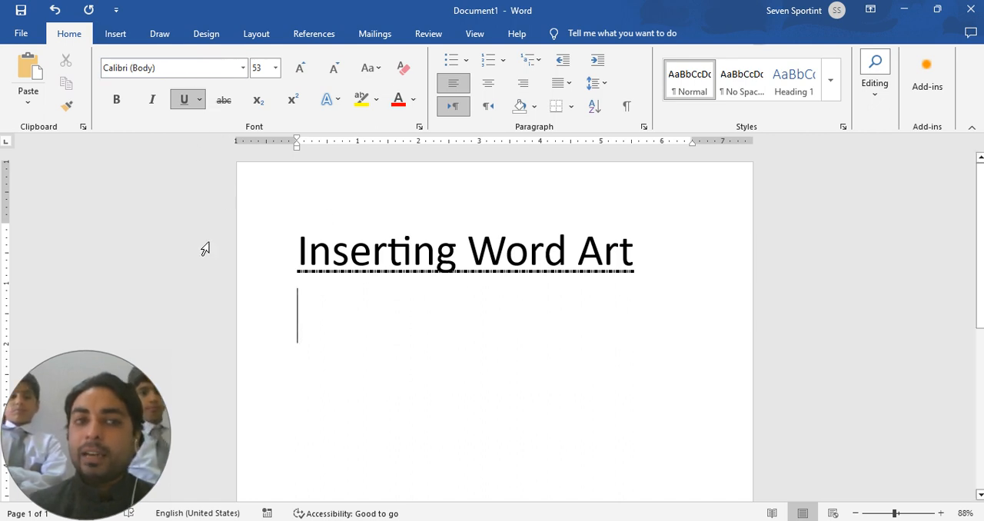
left_click(120, 37)
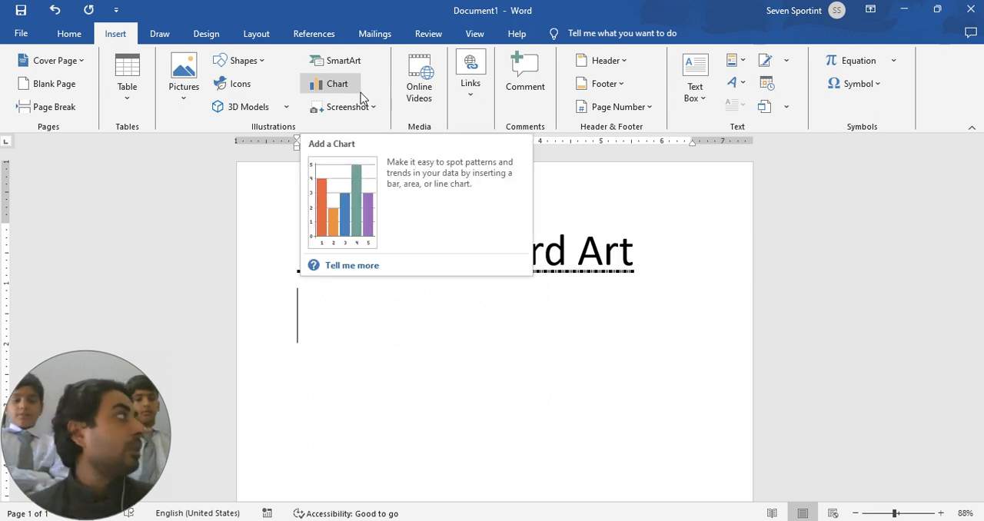
left_click(192, 107)
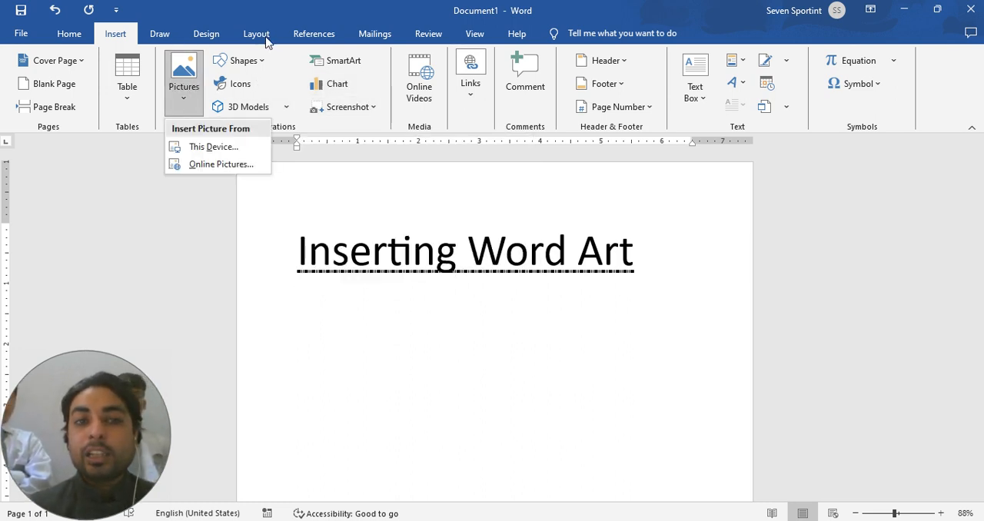
left_click(261, 62)
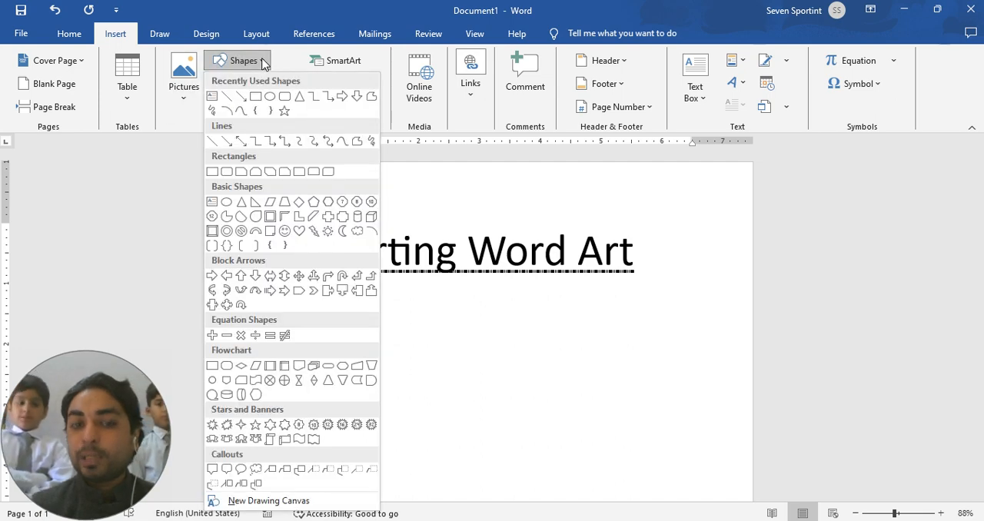
left_click(297, 60)
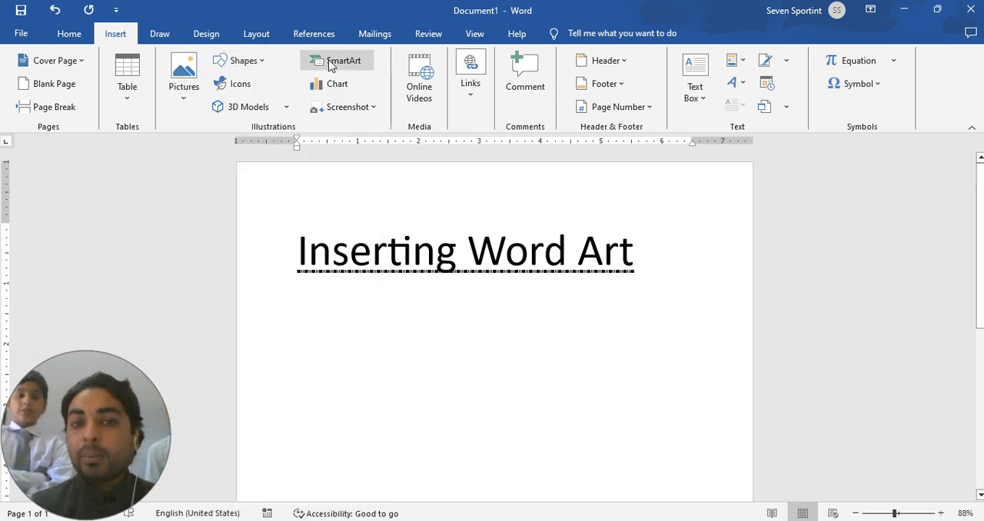
Step: Browse the Cycle, Process, List and Picture categories of SmartArt graphics, and leave without inserting one
left_click(331, 63)
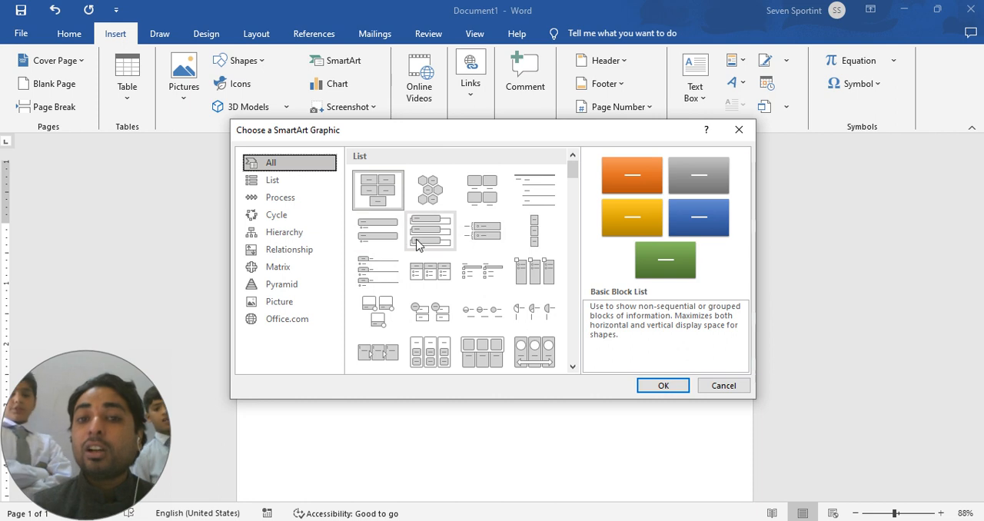
left_click(277, 215)
left_click(279, 197)
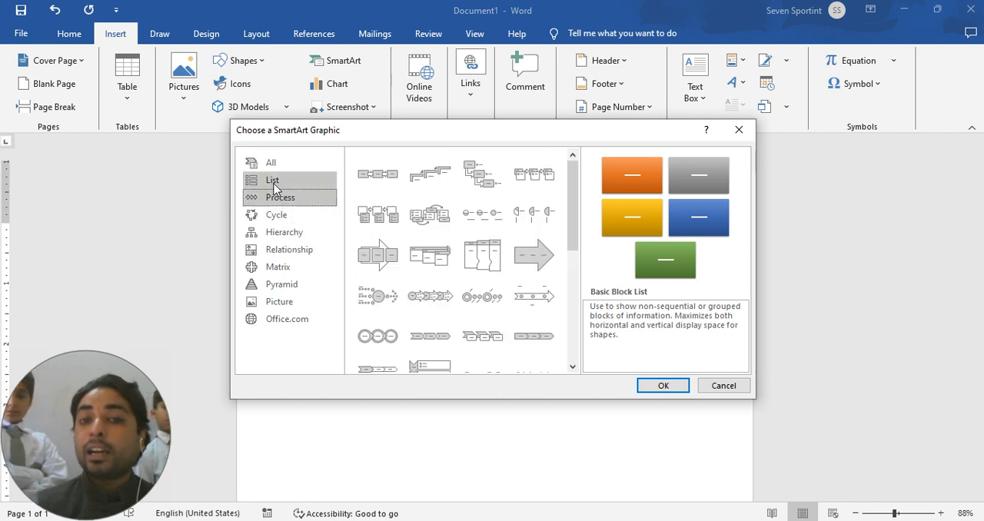
left_click(274, 182)
left_click(286, 301)
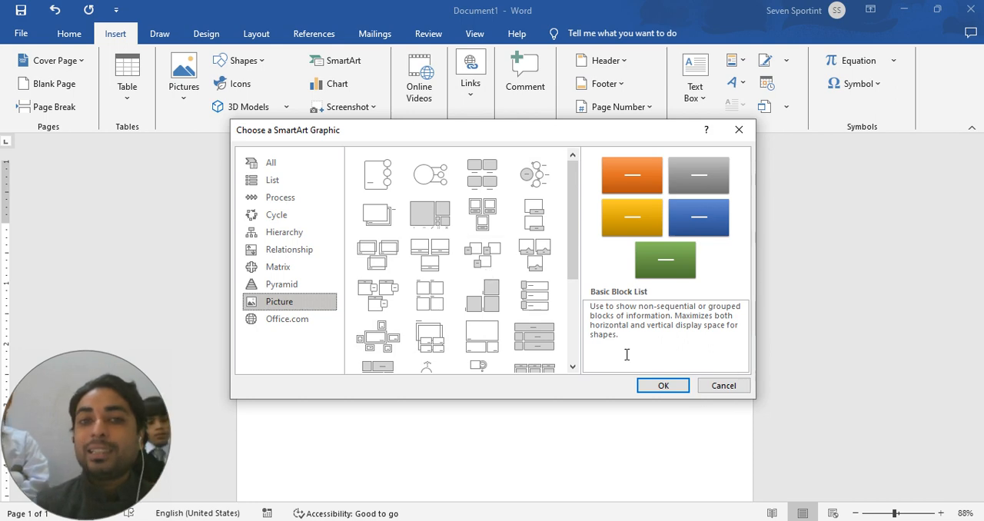
left_click(725, 386)
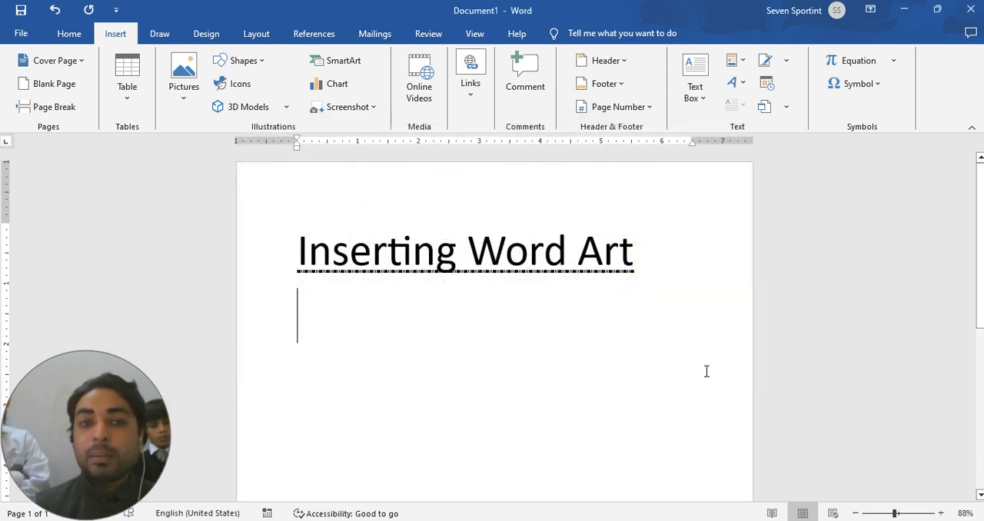
Step: View the chart types and the screenshot options without inserting anything
left_click(343, 88)
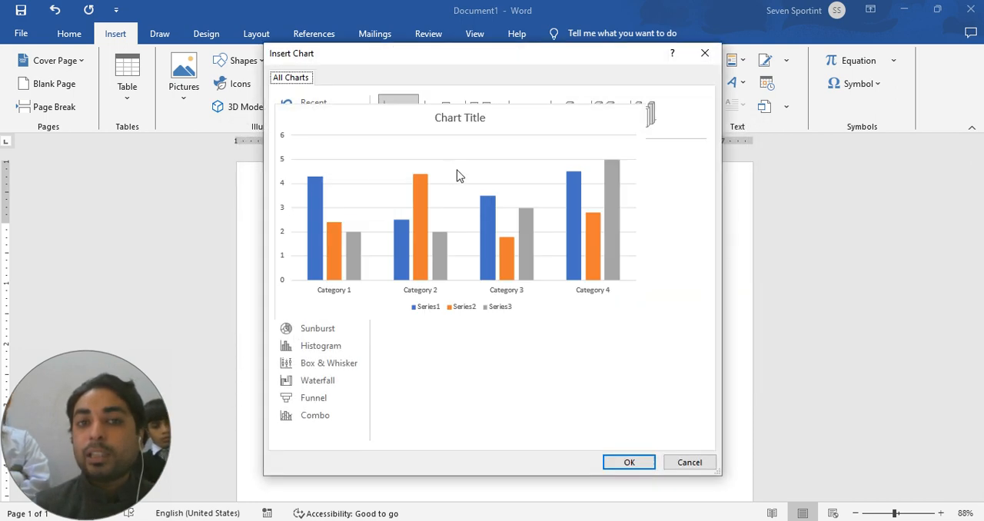
left_click(706, 52)
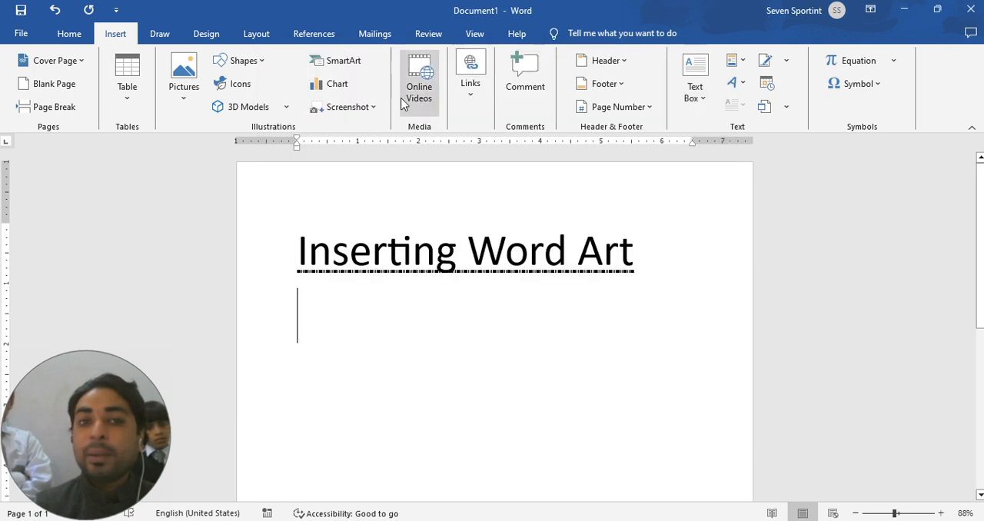
left_click(377, 109)
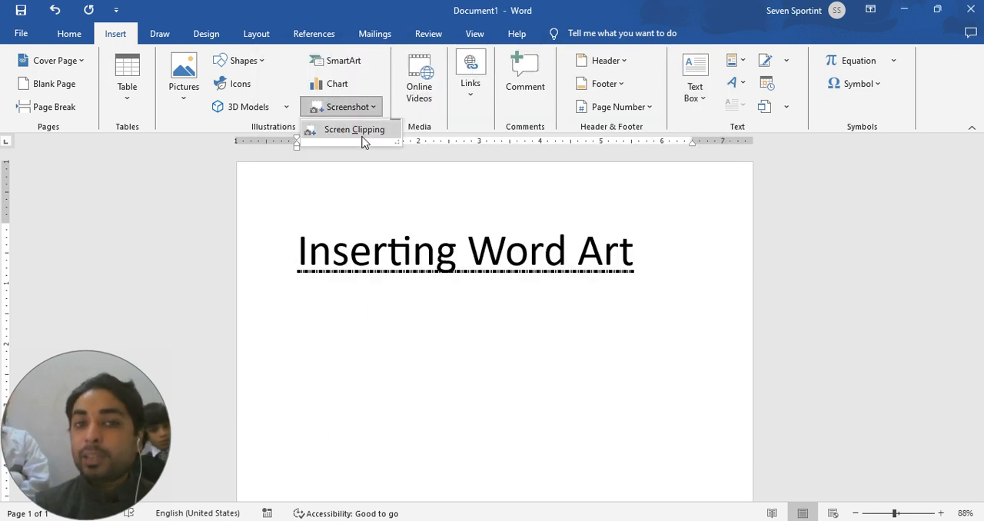
left_click(500, 219)
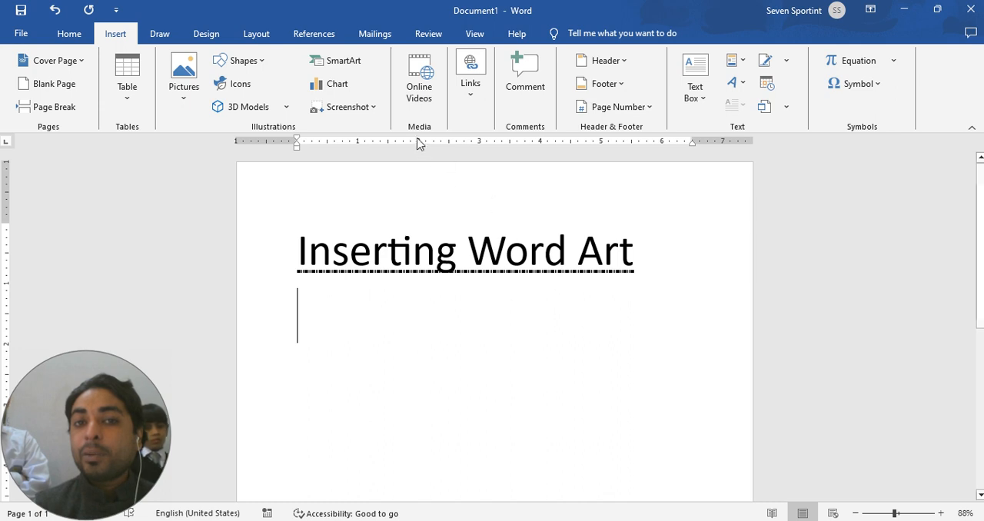
Step: View the online video dialog and the available link options, and close both without inserting anything
left_click(425, 94)
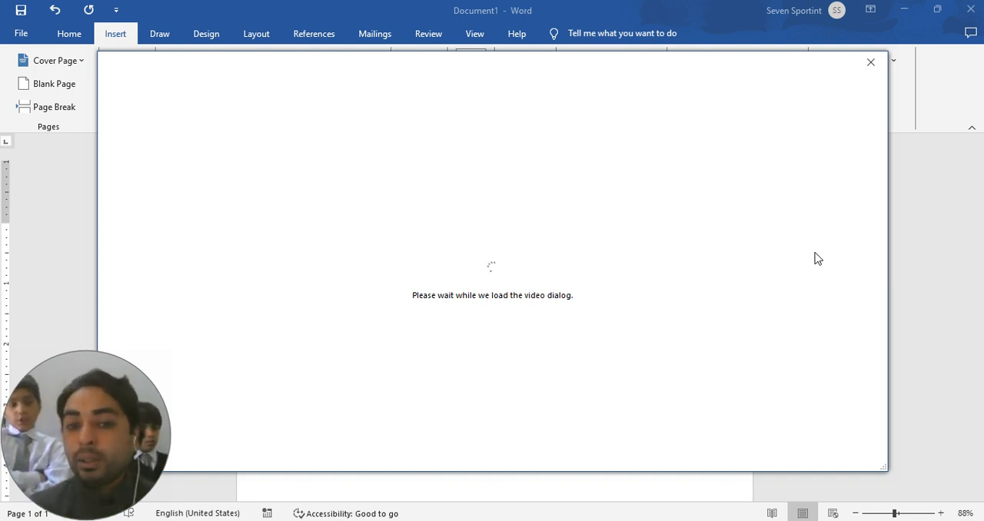
left_click(874, 73)
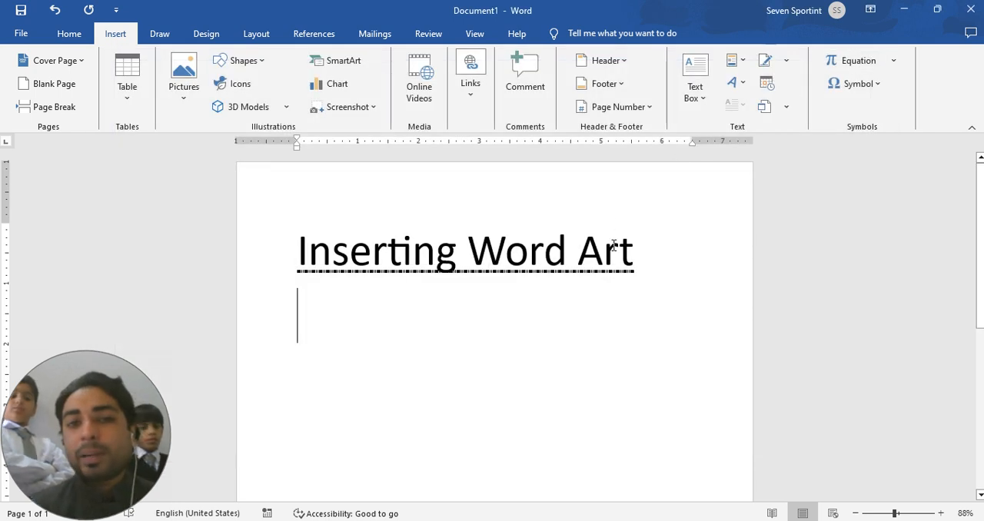
left_click(478, 101)
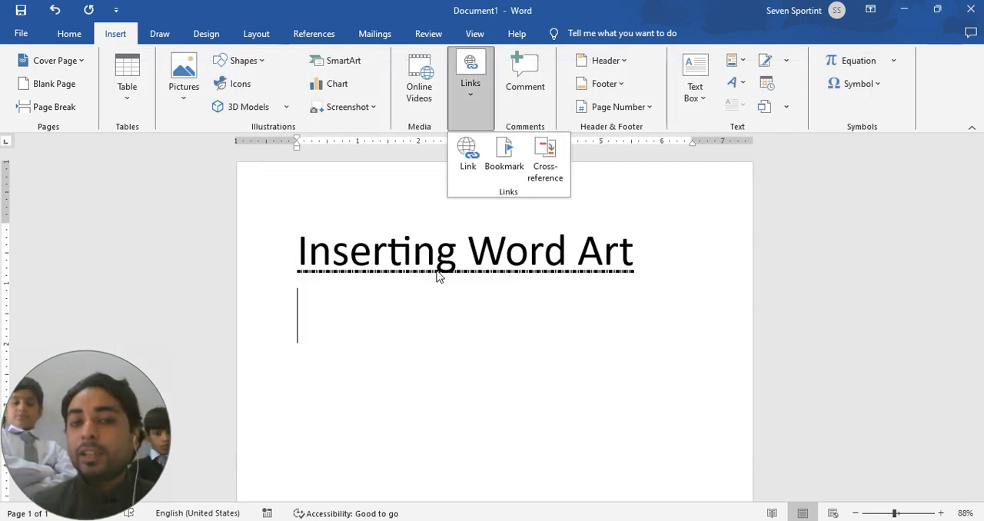
left_click(389, 360)
Step: Enter the word "Facebook" on the line below "Inserting Word Art"
type("Face")
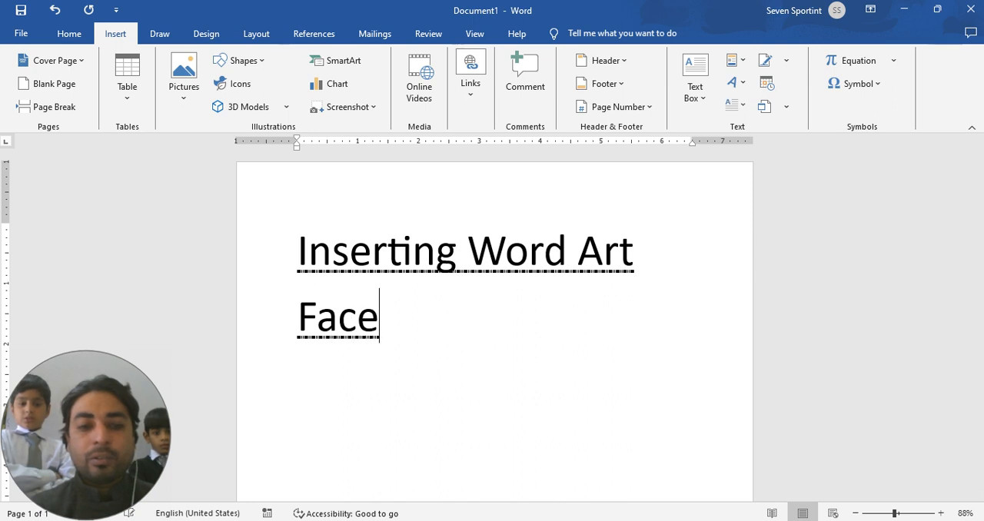
type("bool")
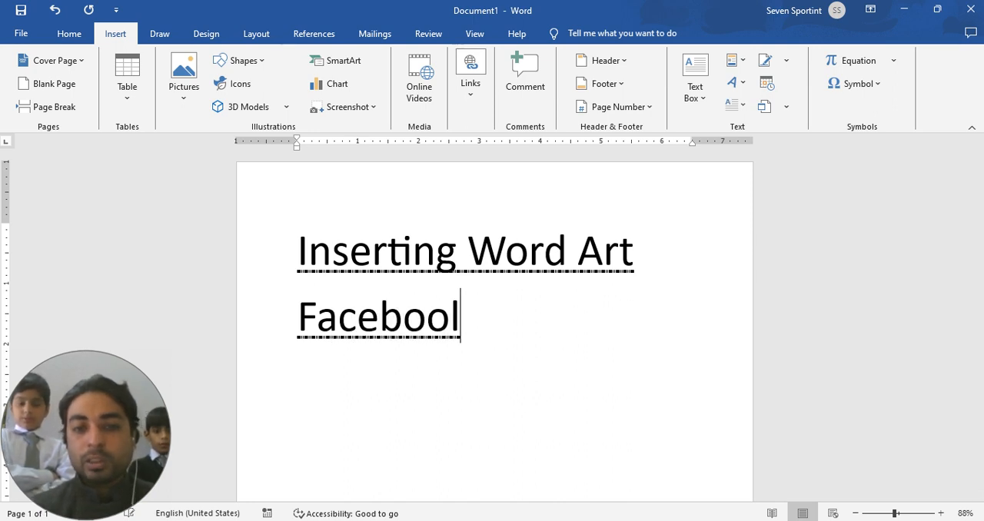
key("BackSpace")
type("k")
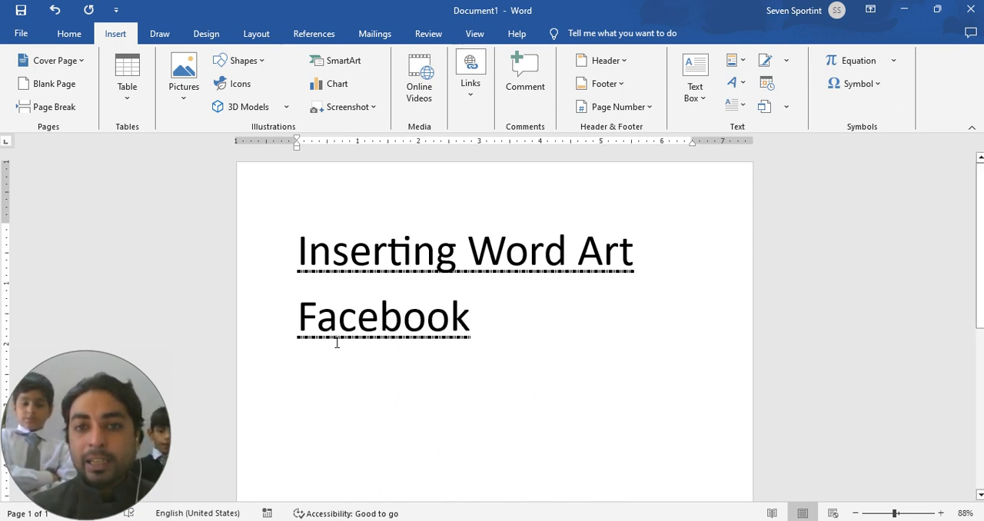
Step: Review the hyperlink destination types for the word "Facebook": existing file, place in document, new document and e-mail address, and add no link
triple_click(495, 312)
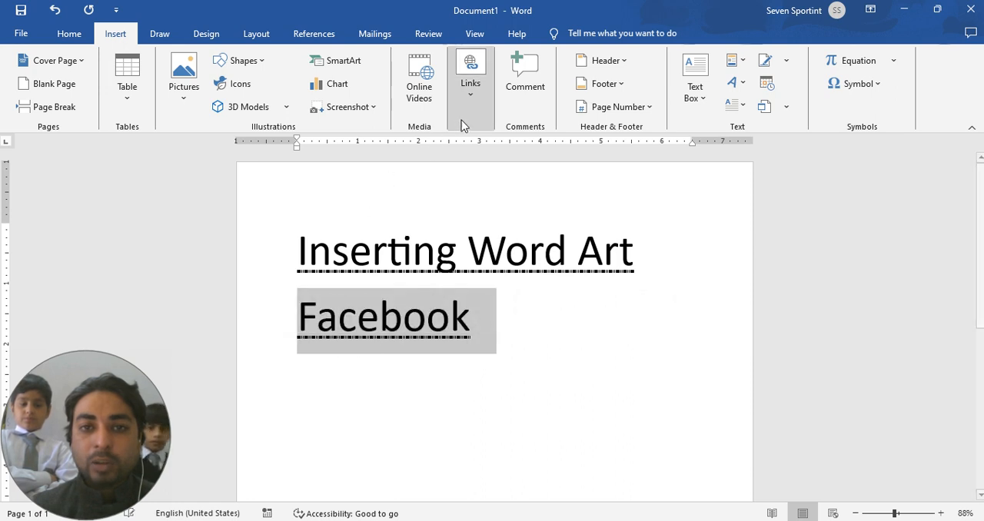
left_click(468, 95)
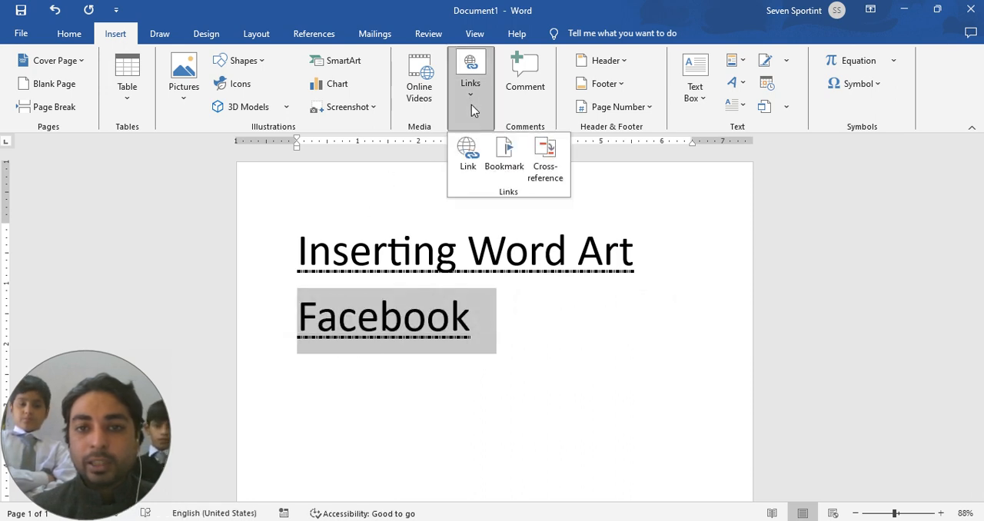
left_click(467, 156)
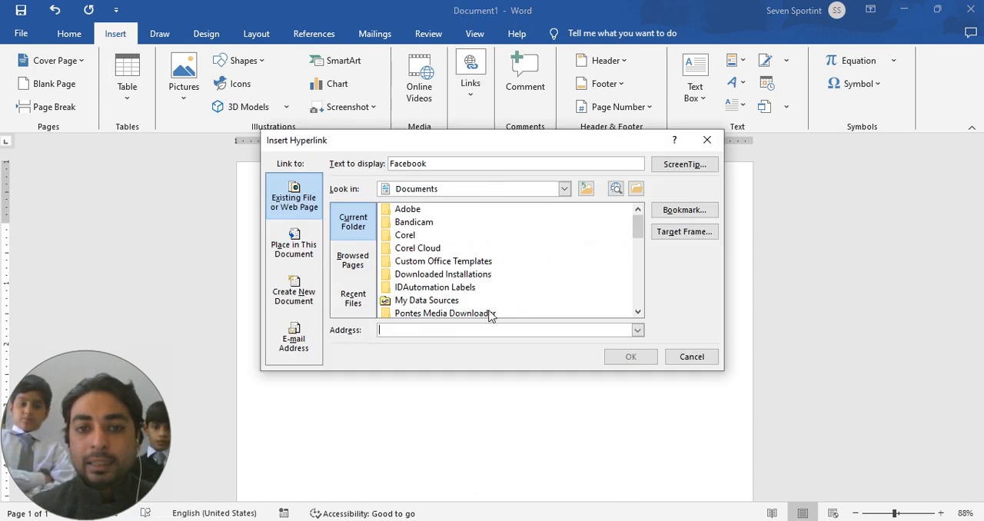
left_click(301, 245)
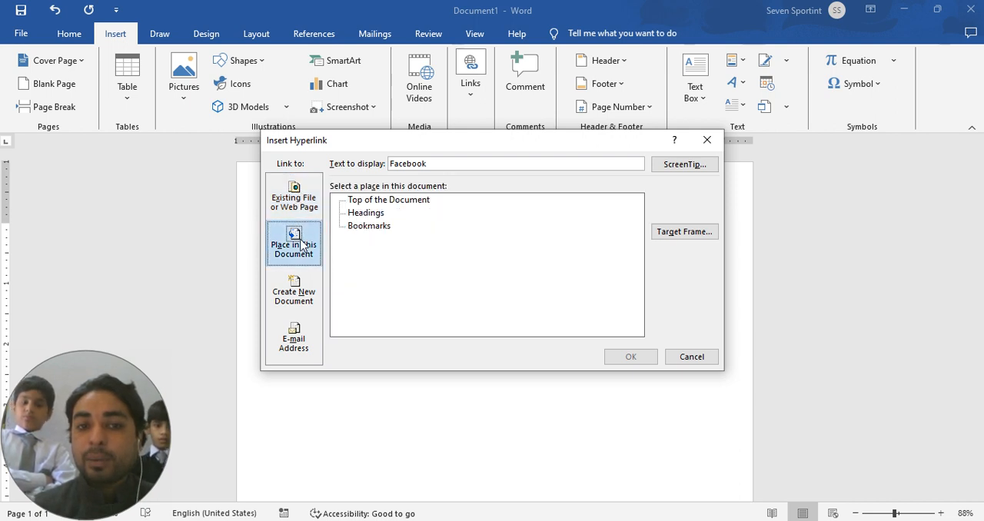
left_click(294, 294)
left_click(293, 331)
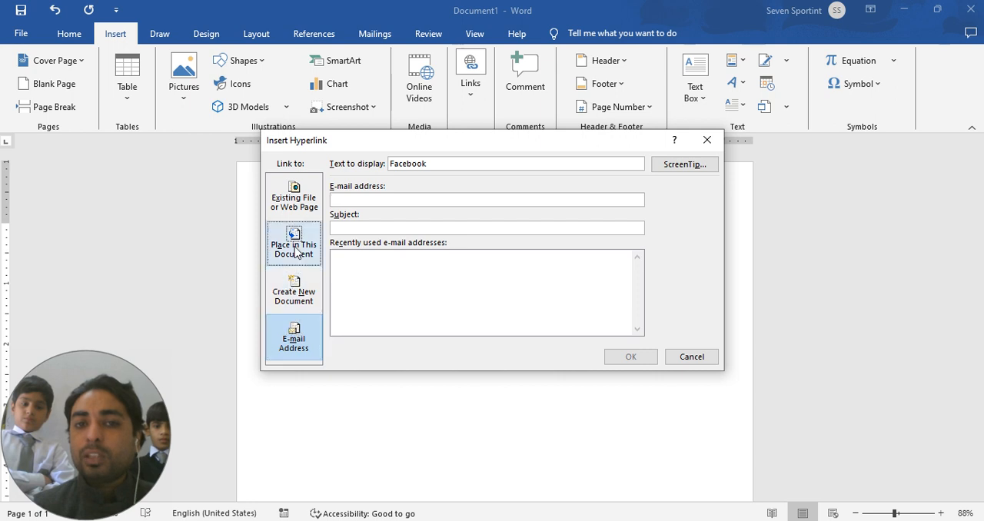
left_click(296, 201)
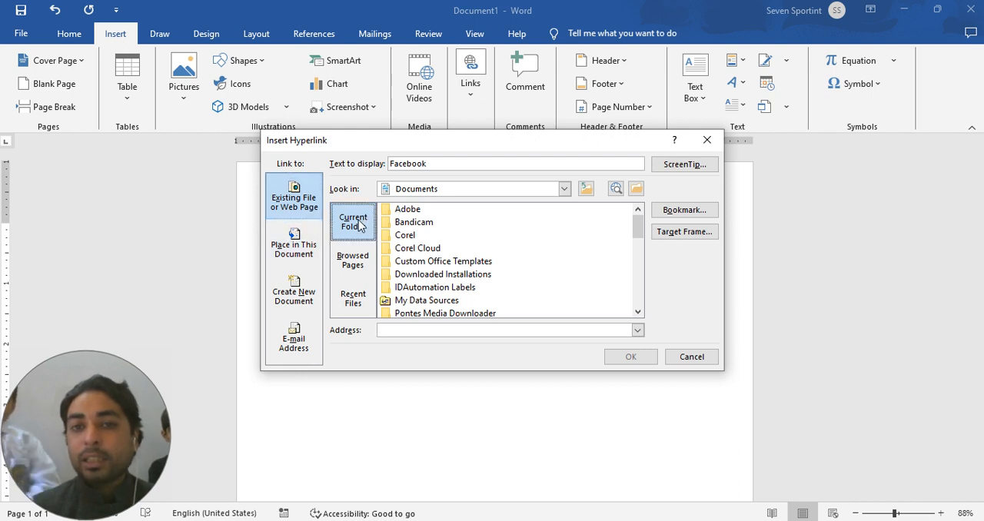
left_click(318, 243)
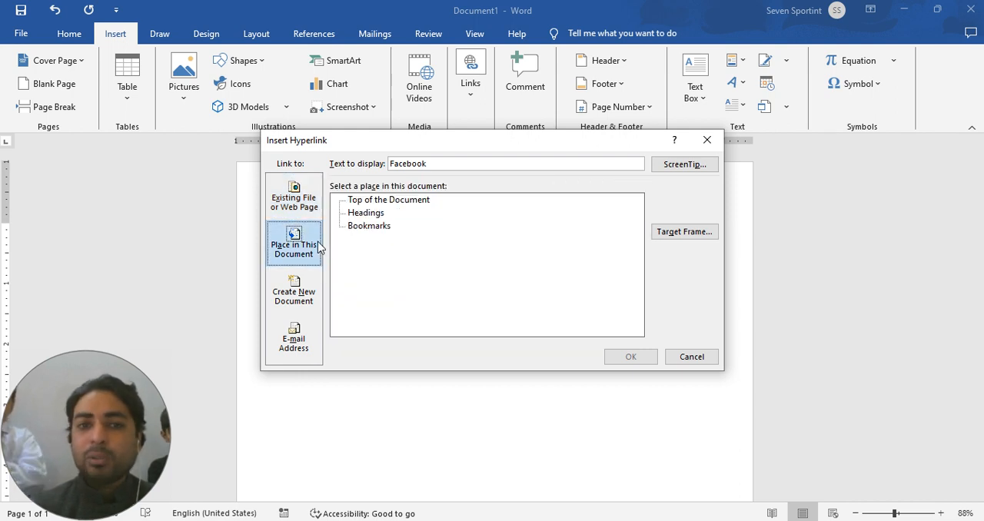
left_click(302, 295)
left_click(298, 339)
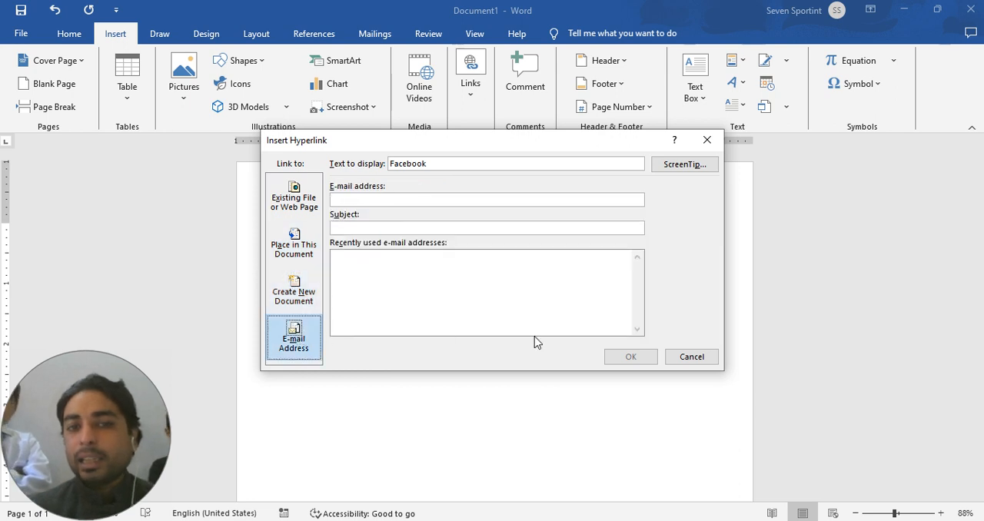
left_click(685, 358)
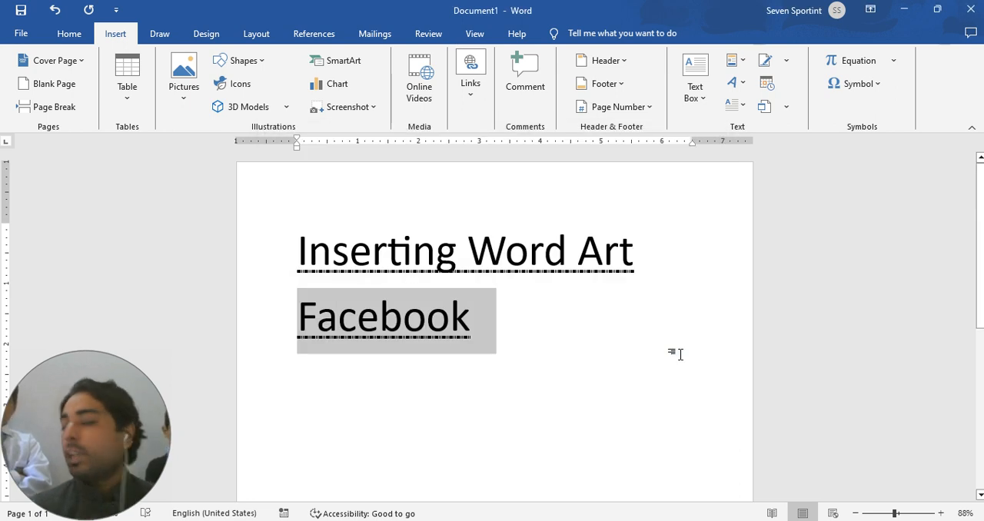
Step: Attach an empty comment to the word "Facebook" and mark it as resolved
left_click(677, 354)
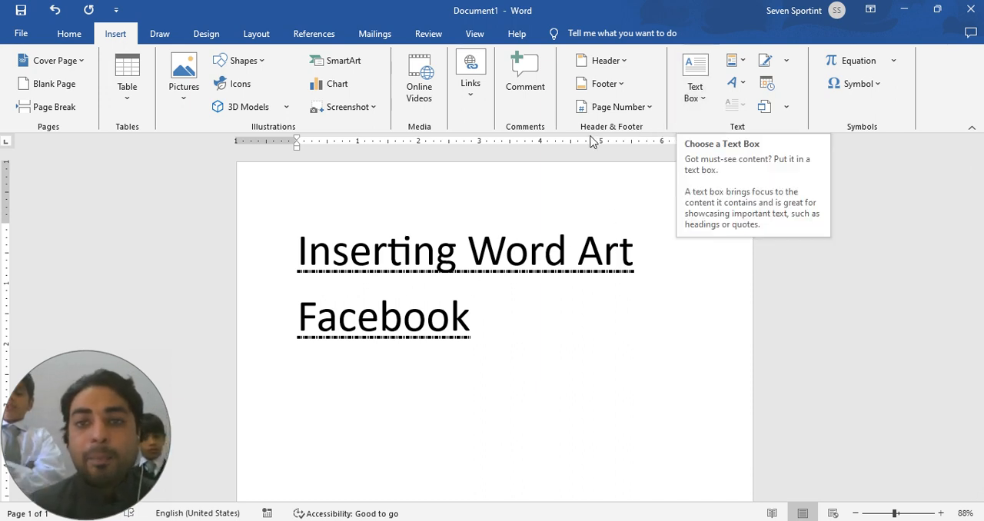
key("shift+Up")
left_click(518, 61)
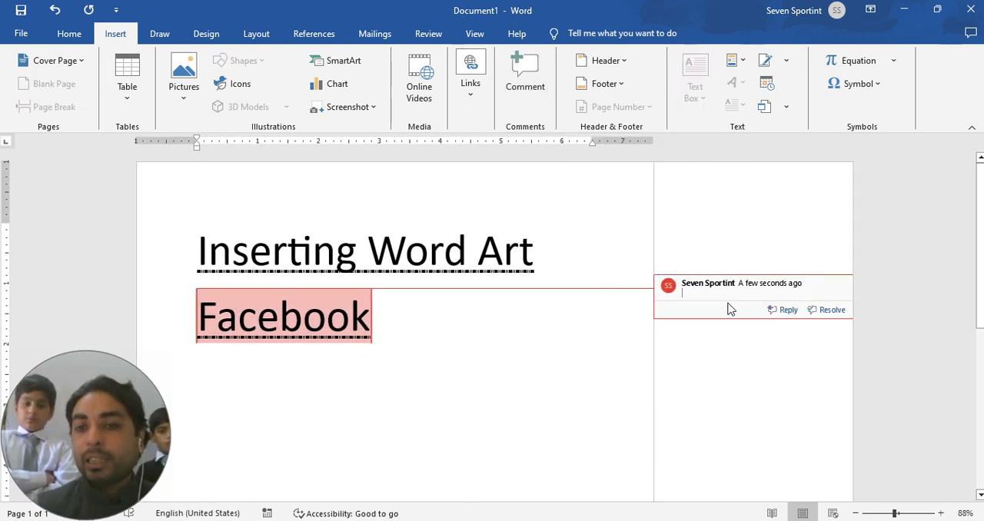
left_click(823, 310)
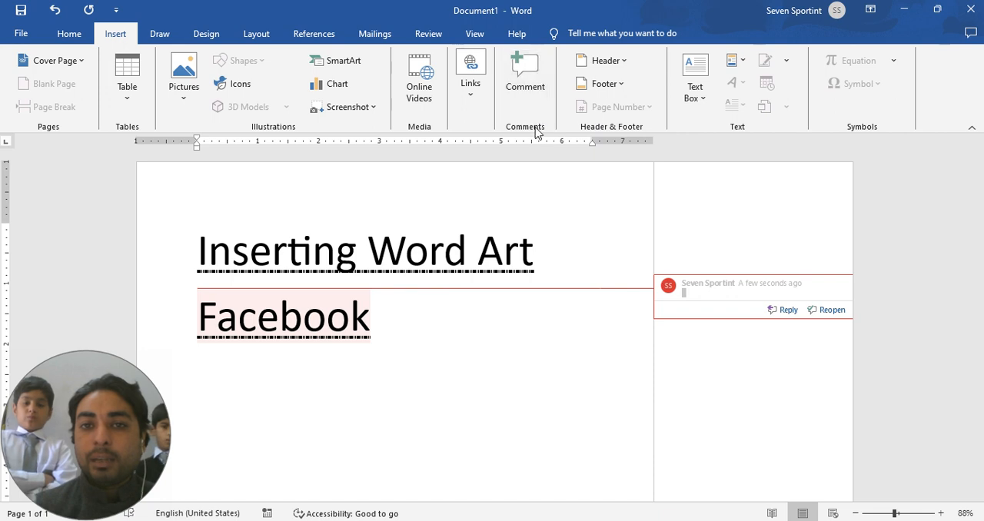
Step: Check the available comment actions and undo the comment on "Facebook"
right_click(735, 301)
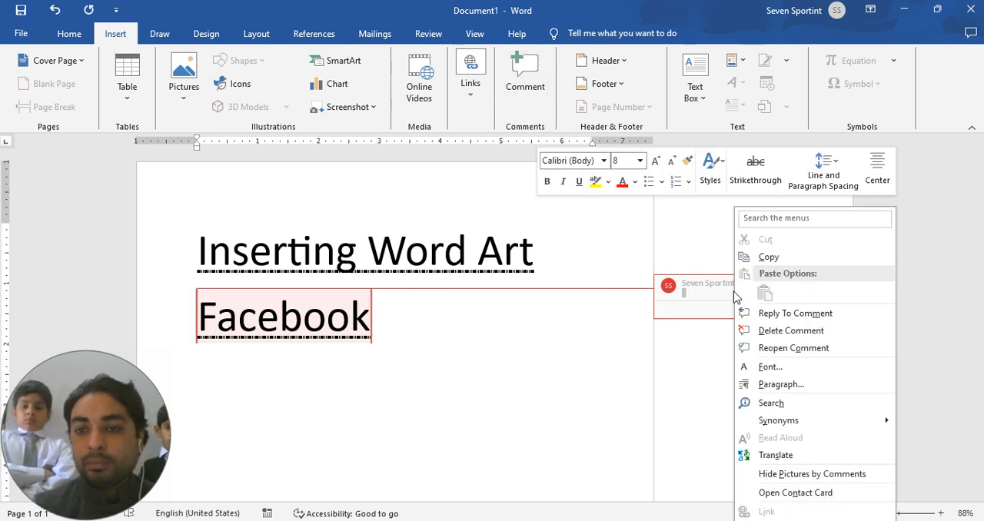
left_click(701, 373)
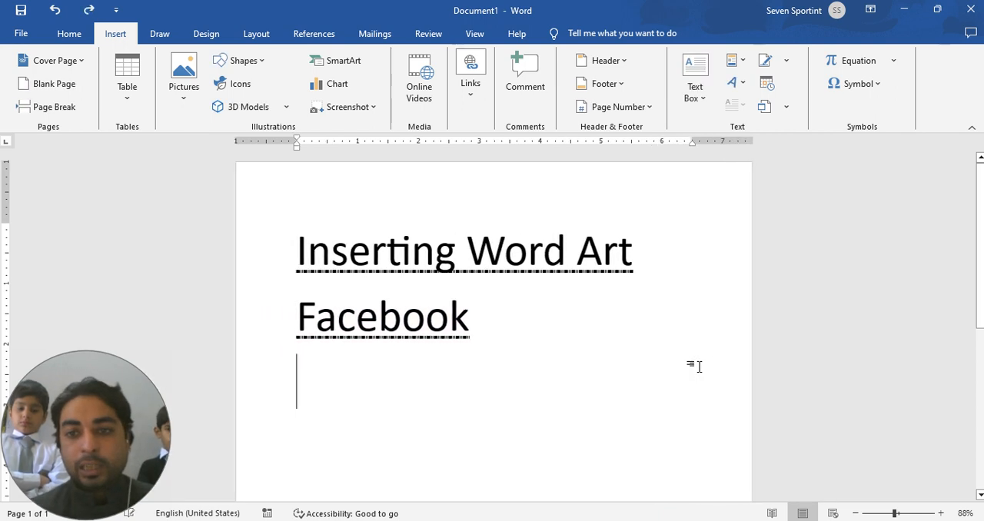
key("ctrl+z")
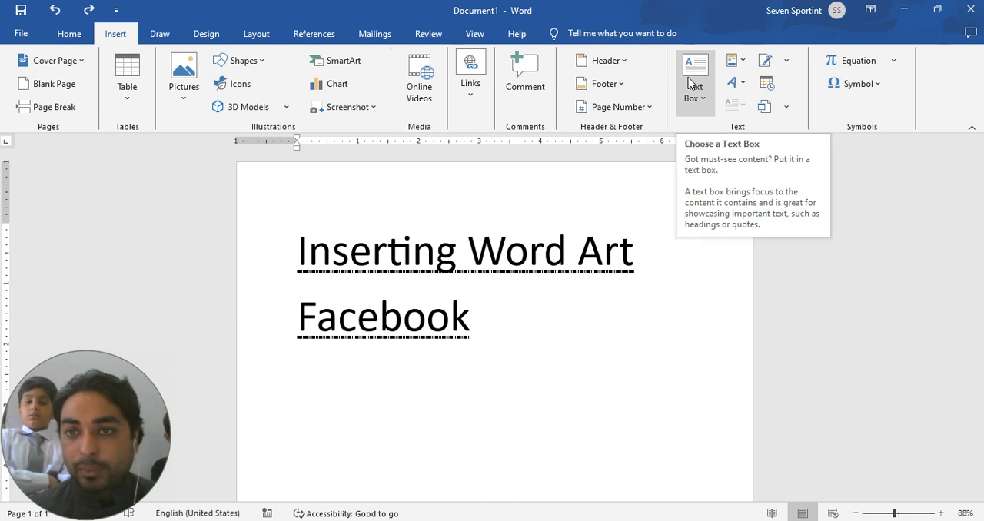
Step: Insert a WordArt in the orange-outlined style with a hard shadow below "Facebook", containing the text "Wordart"
left_click(743, 85)
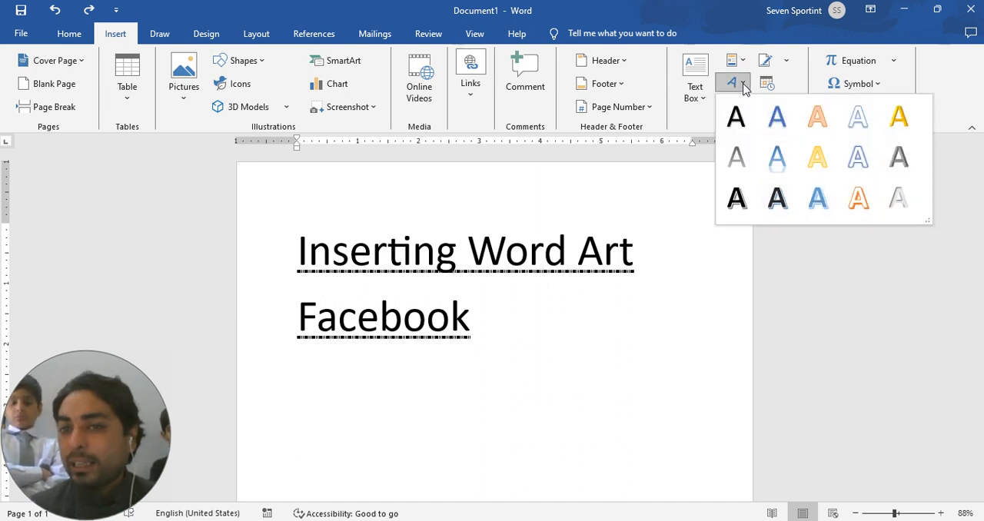
left_click(871, 188)
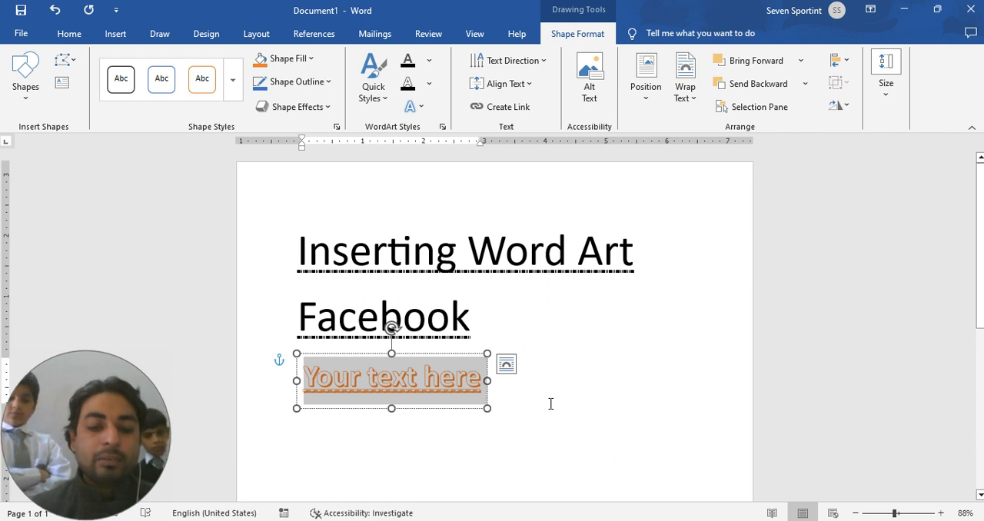
type("Wor")
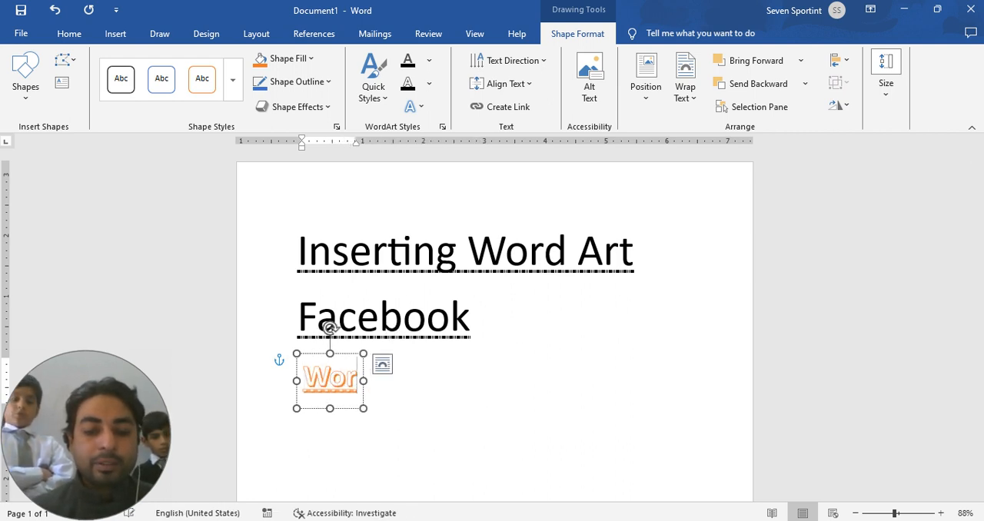
type("dart")
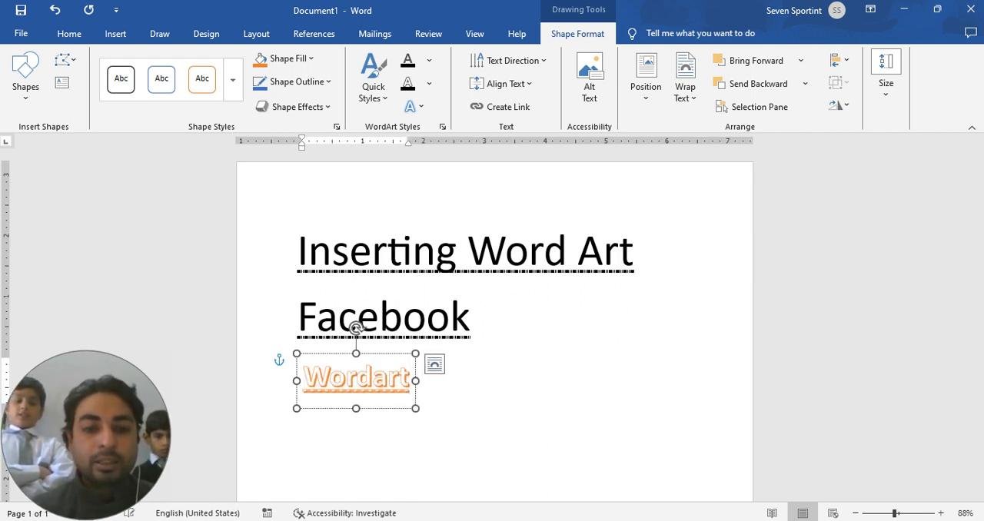
left_click(586, 428)
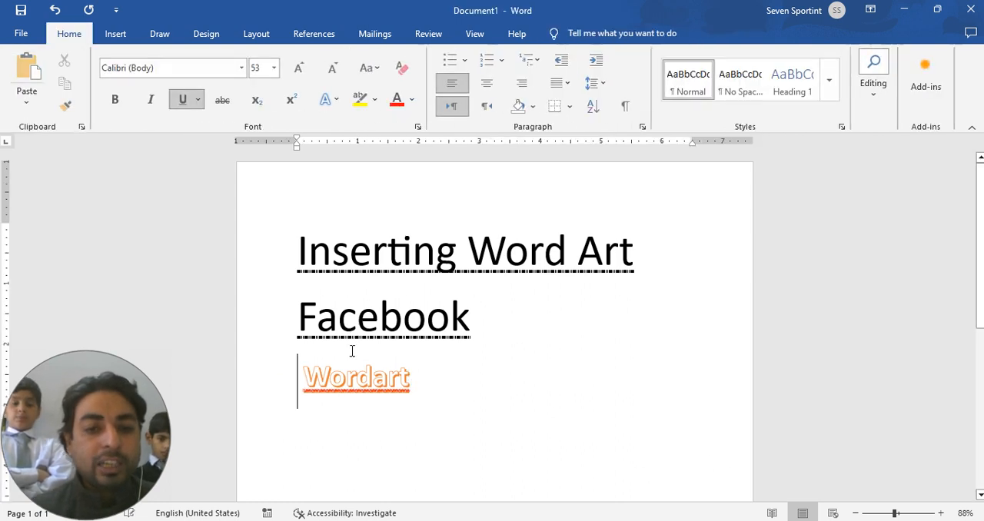
Step: Correct the WordArt's spelling to the suggested "Word art"
right_click(380, 380)
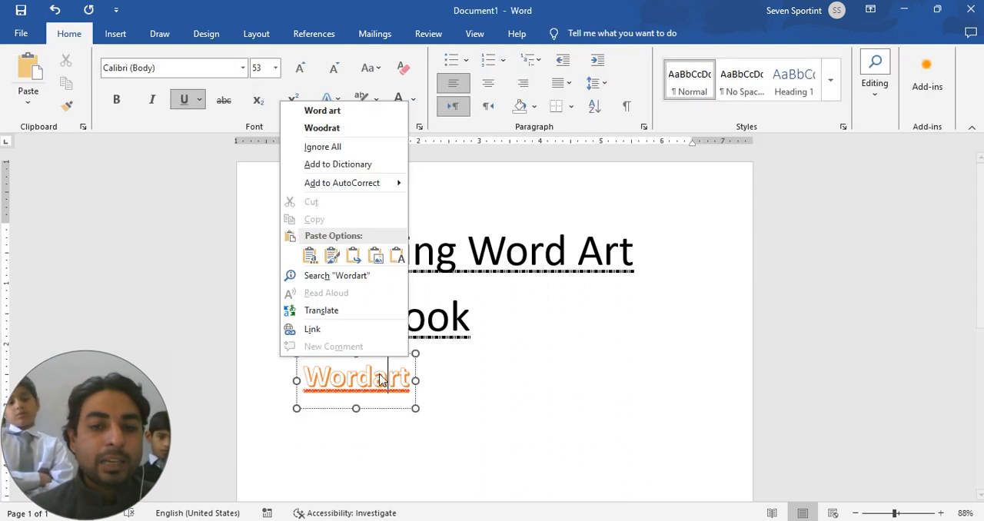
left_click(353, 111)
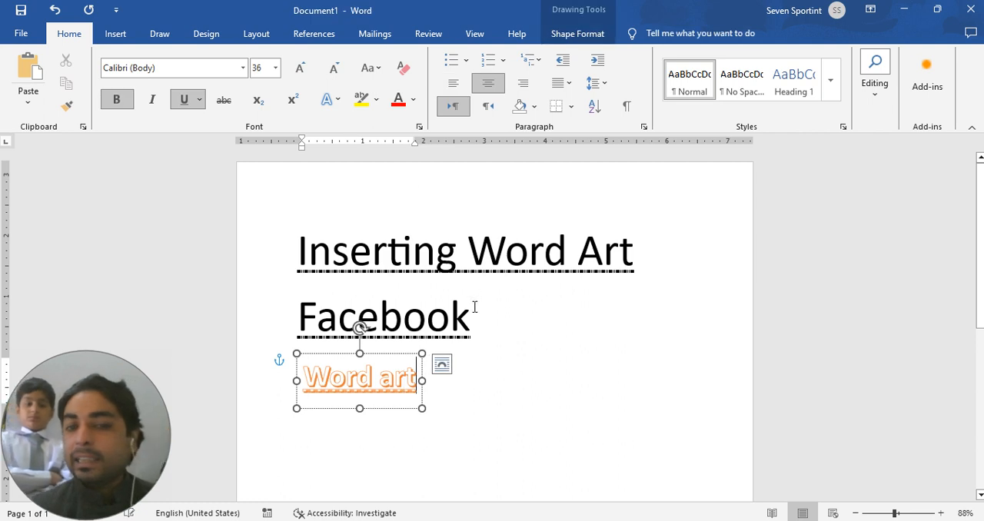
left_click(479, 429)
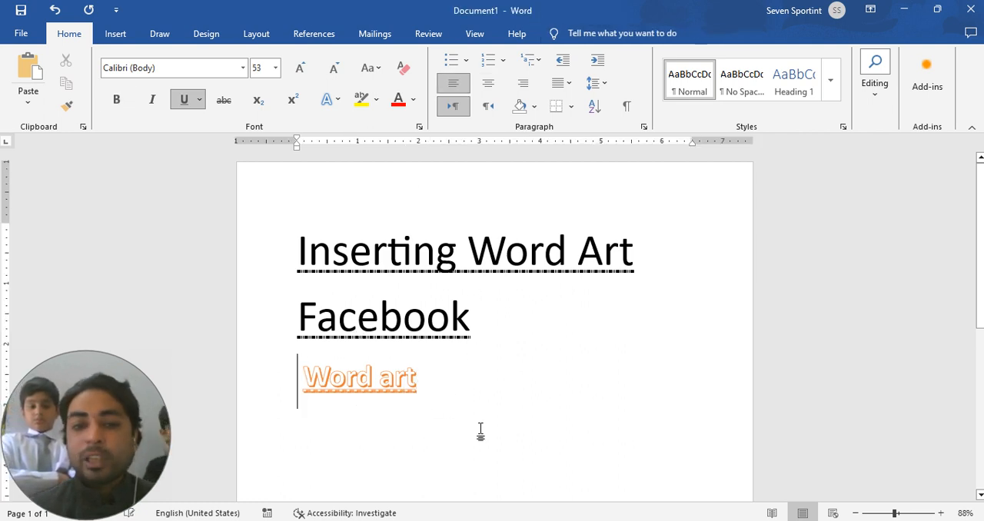
Step: Enlarge the WordArt box downward and to the right, to about 5.2 inches wide
left_click(415, 384)
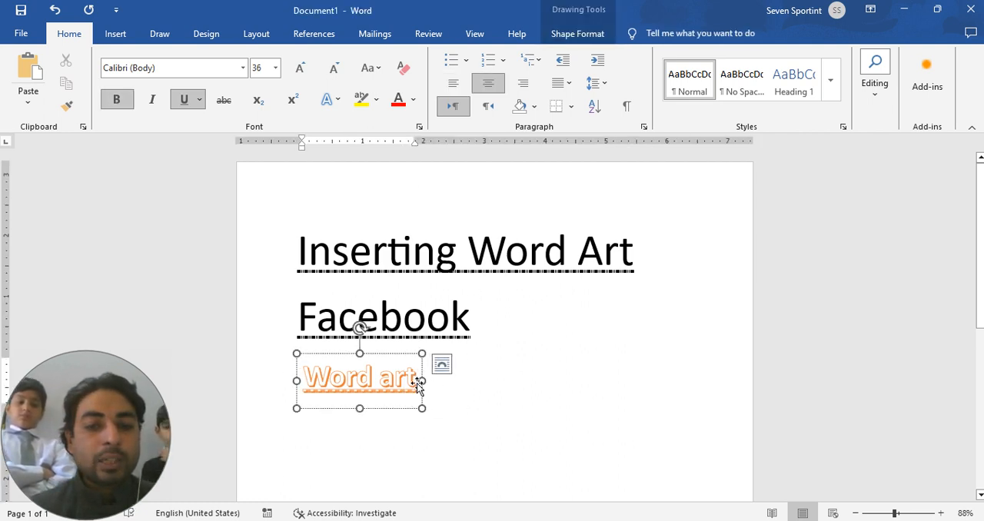
mouse_move(422, 382)
left_mouse_down()
mouse_move(384, 382)
mouse_move(467, 380)
mouse_move(615, 464)
left_mouse_up()
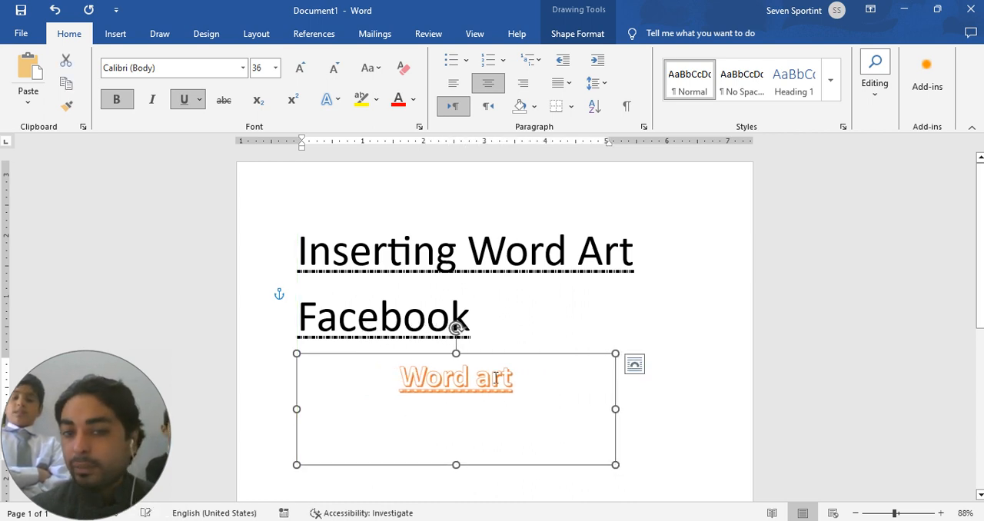
left_click_drag(517, 379, 405, 377)
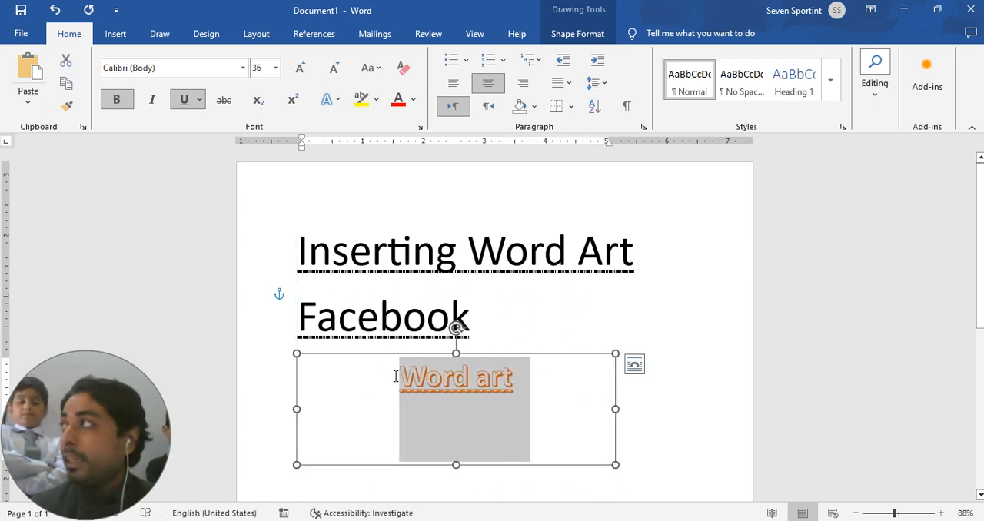
left_click(549, 393)
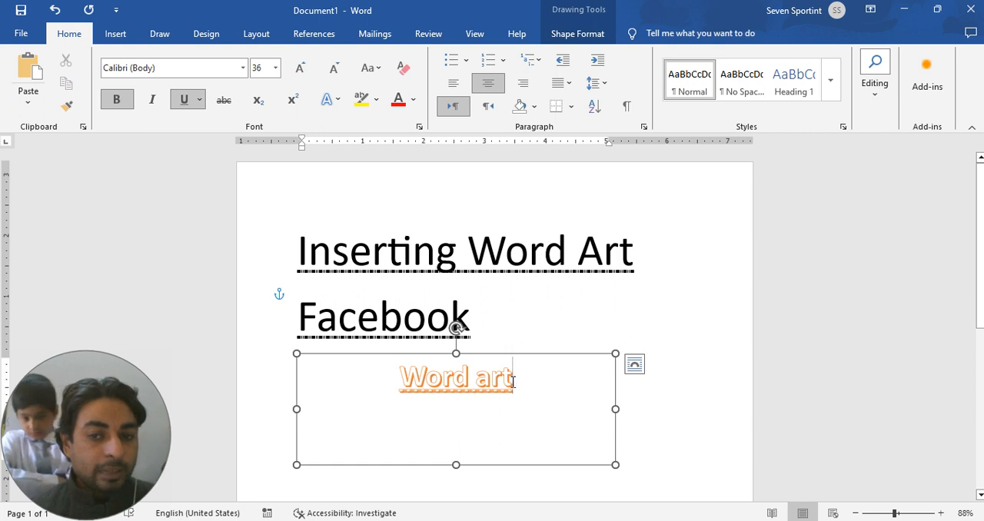
Step: Increase the font size of the WordArt text "Word art" to 85
left_click_drag(513, 382, 410, 387)
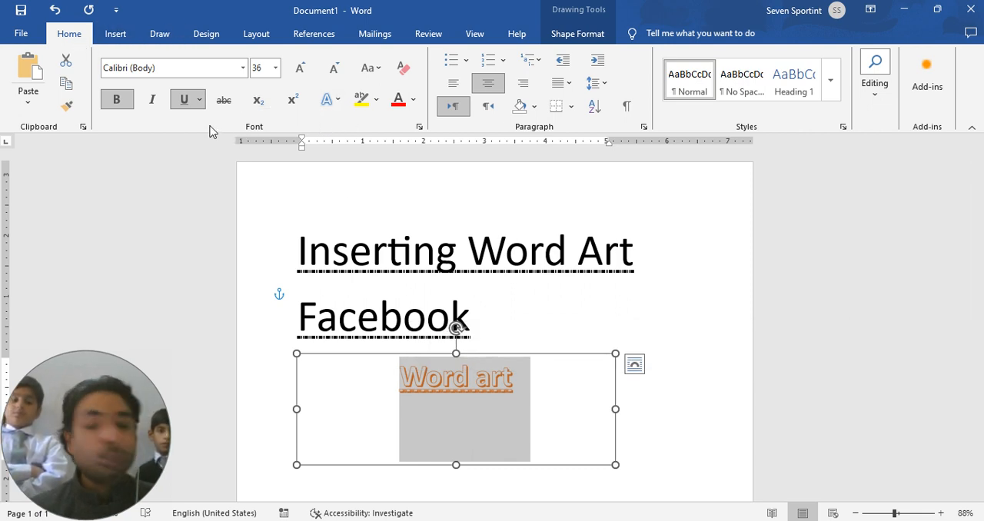
left_click(243, 69)
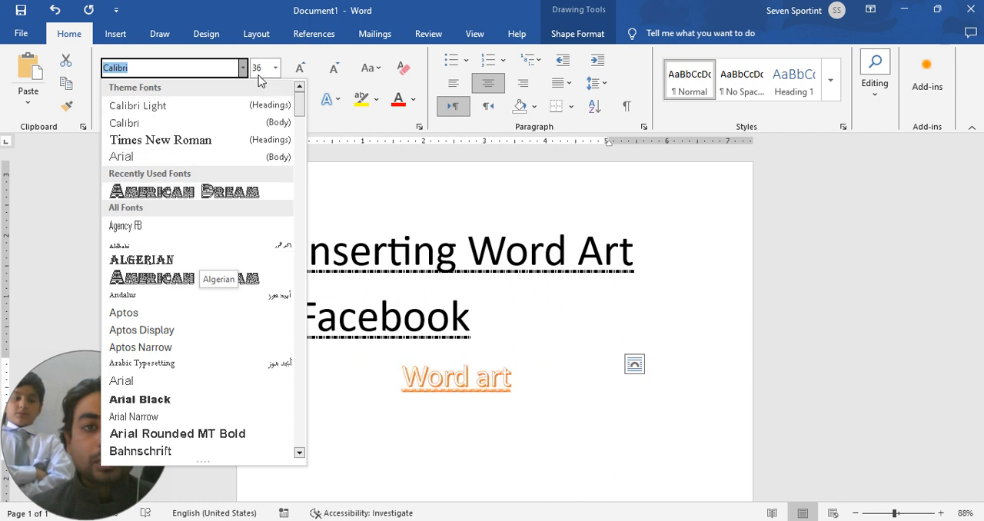
left_click(299, 68)
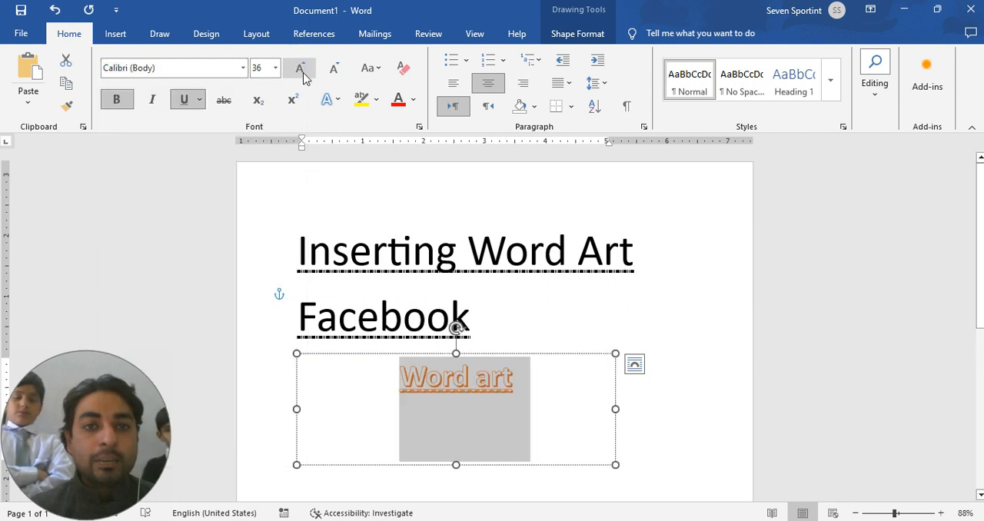
left_click(300, 68)
left_click(300, 68)
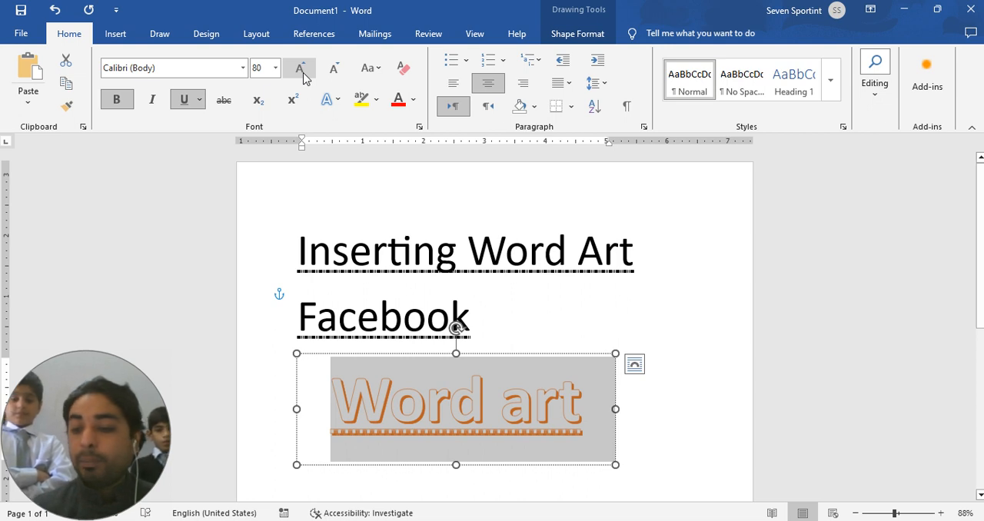
left_click(300, 67)
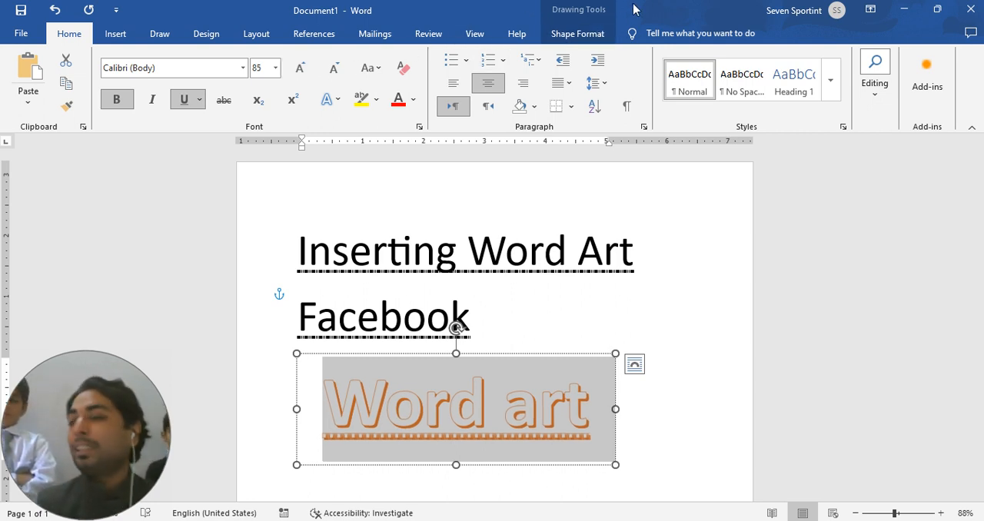
left_click(682, 347)
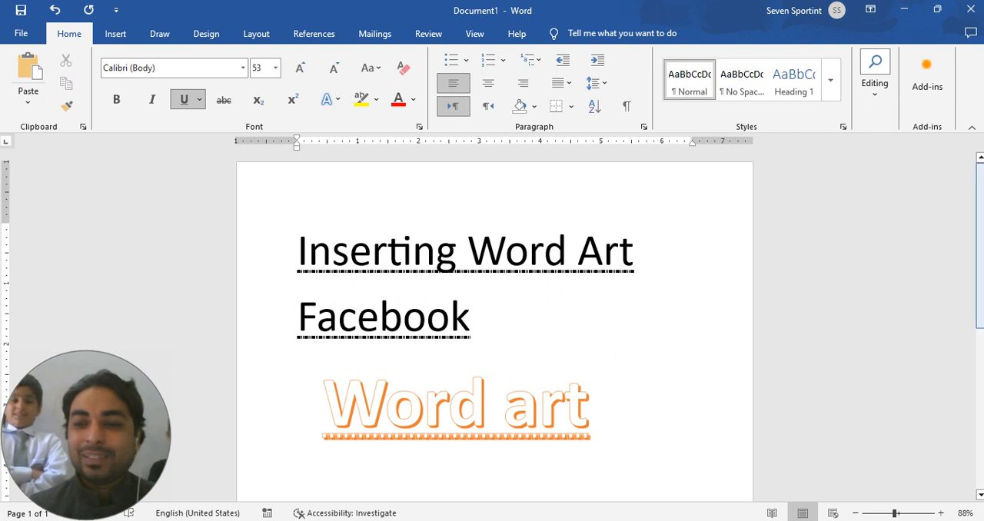
Step: Set the font color of the WordArt text "Word art" to a dark orange
scroll(685, 354, "down", 3)
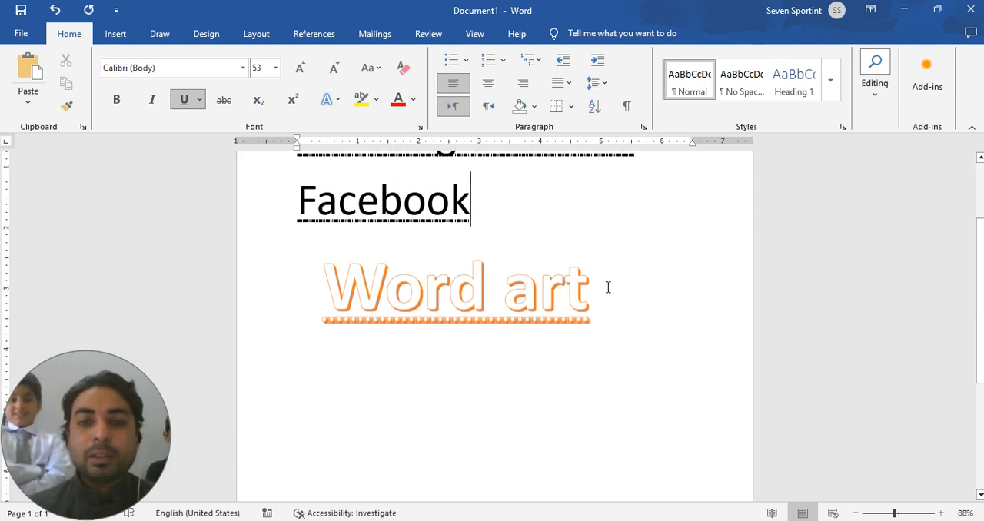
left_click_drag(609, 285, 299, 290)
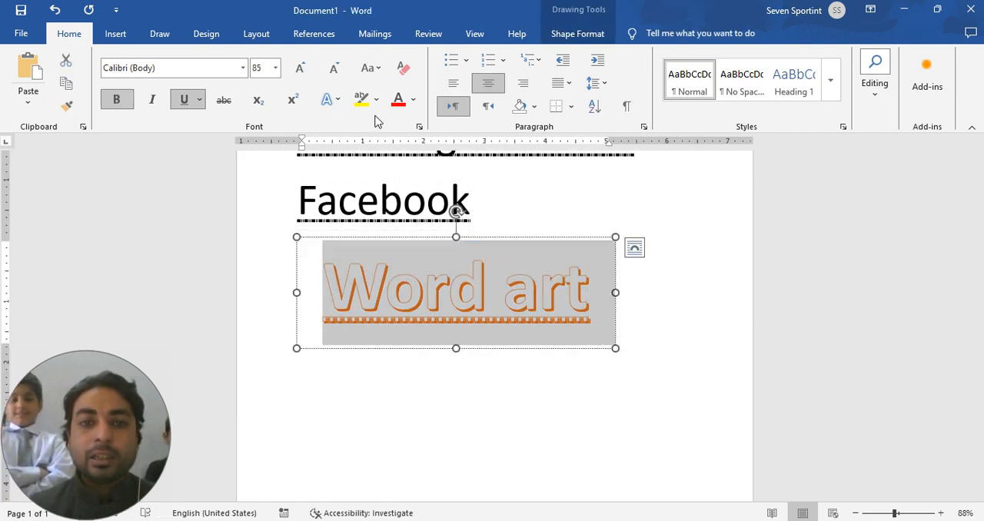
left_click(414, 99)
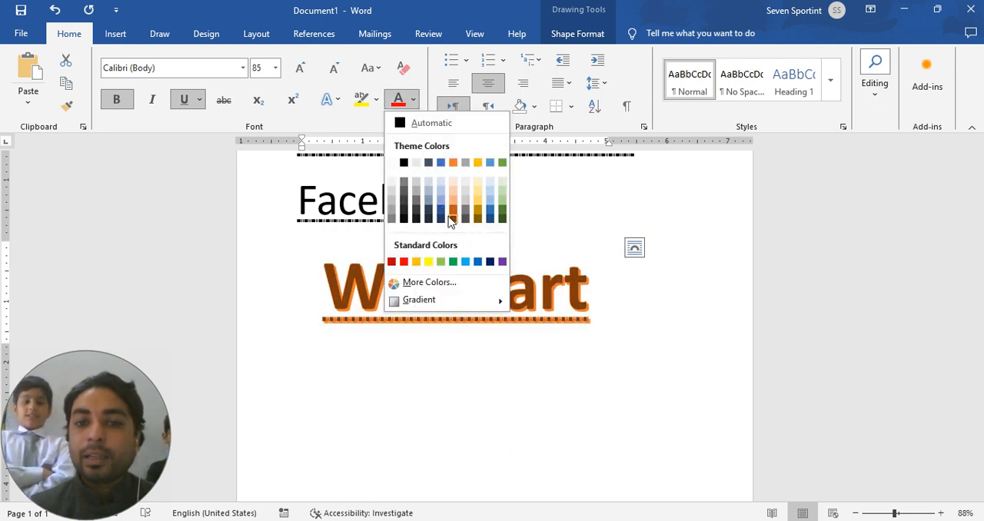
left_click(453, 218)
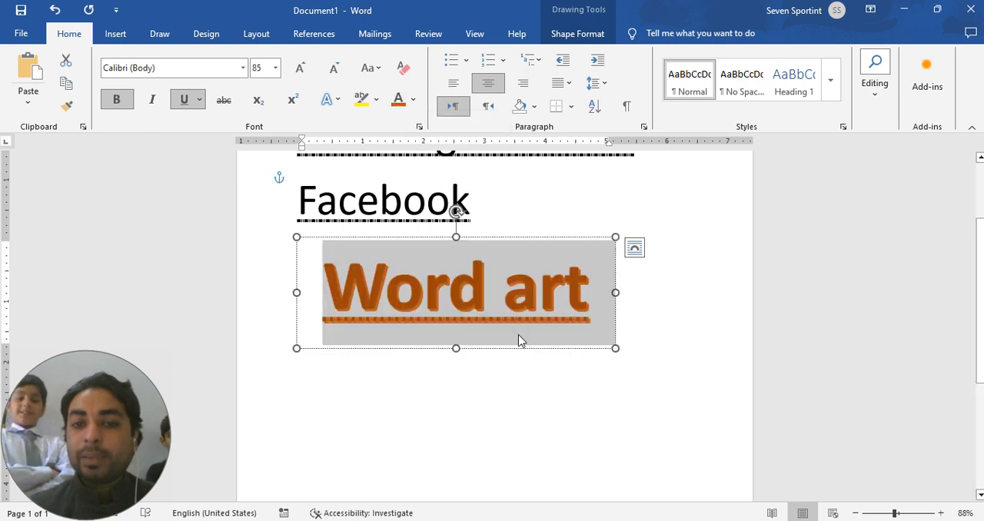
Step: Change the font color of the WordArt text "Word art" to the theme blue
left_click(414, 99)
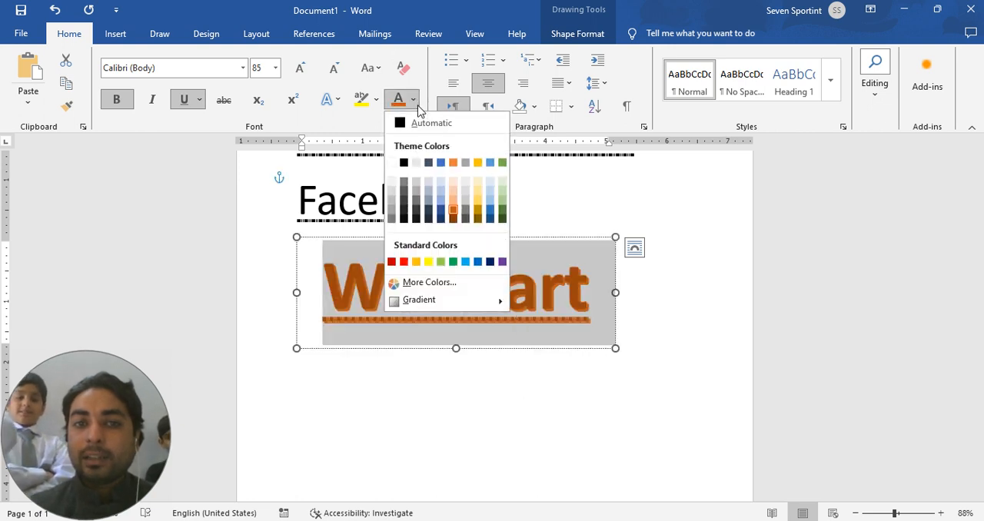
left_click(442, 162)
left_click(528, 357)
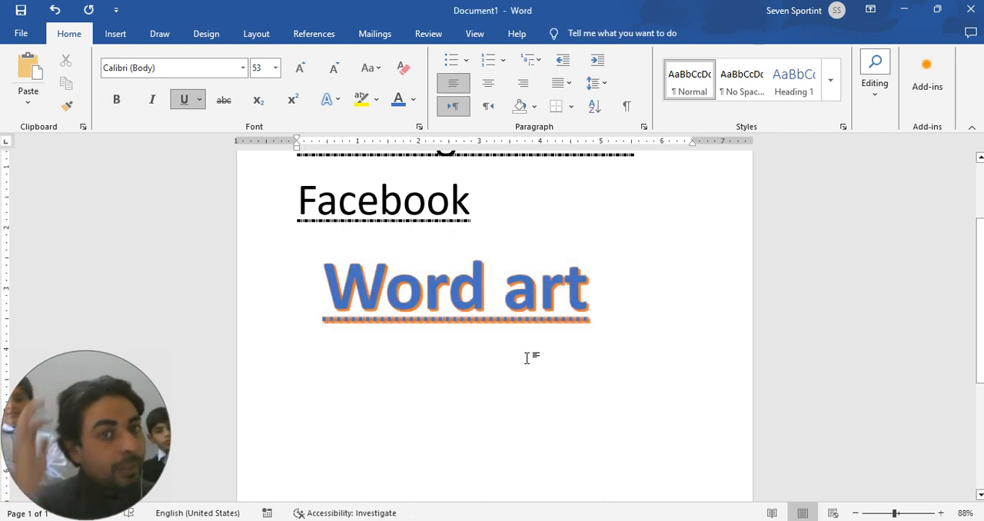
Step: Clear all formatting from the WordArt text "Word art", and undo the clearing
left_click(400, 72)
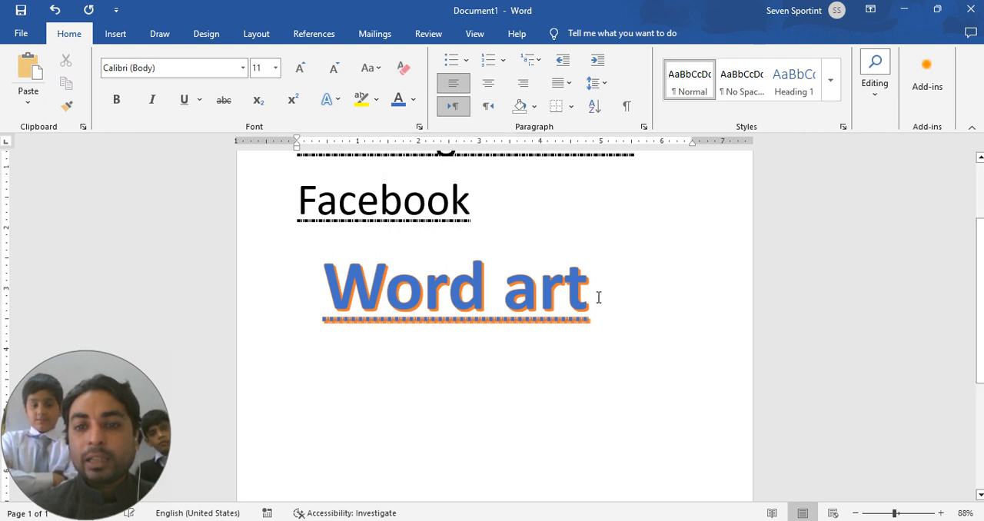
left_click_drag(598, 298, 357, 309)
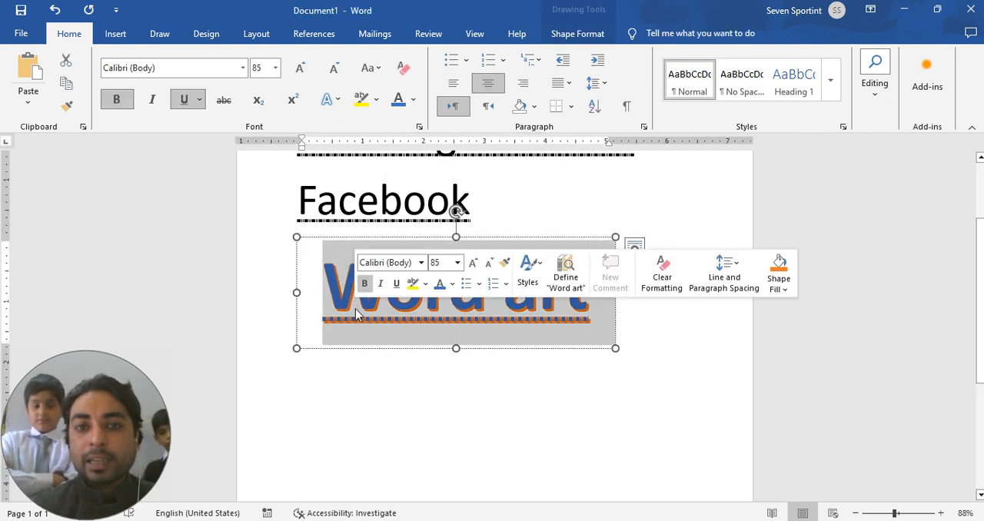
left_click(404, 76)
left_click(455, 442)
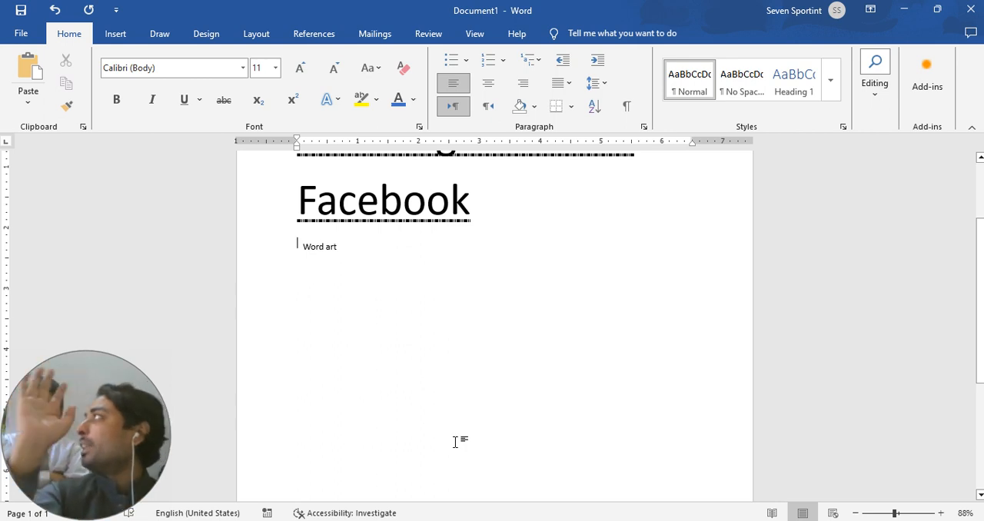
key("ctrl+z")
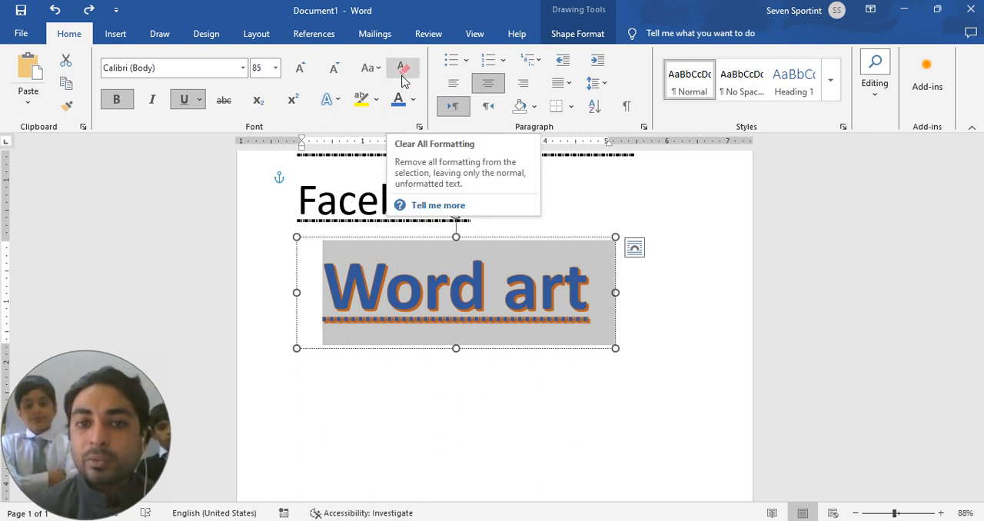
left_click(442, 373)
Step: Insert a second WordArt in the blue-outlined style with the text "gshaskdhakdhk" and move it below "Word art"
left_click(114, 33)
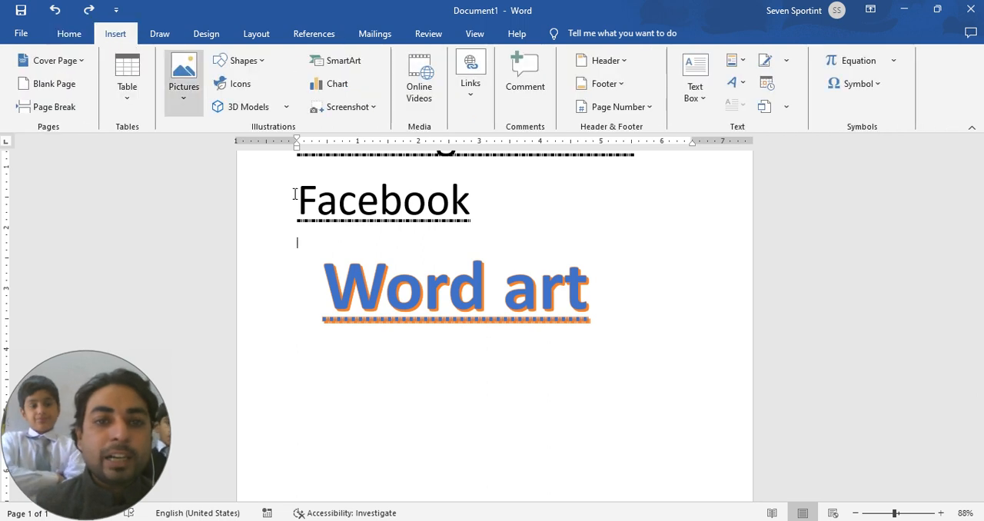
left_click(273, 388)
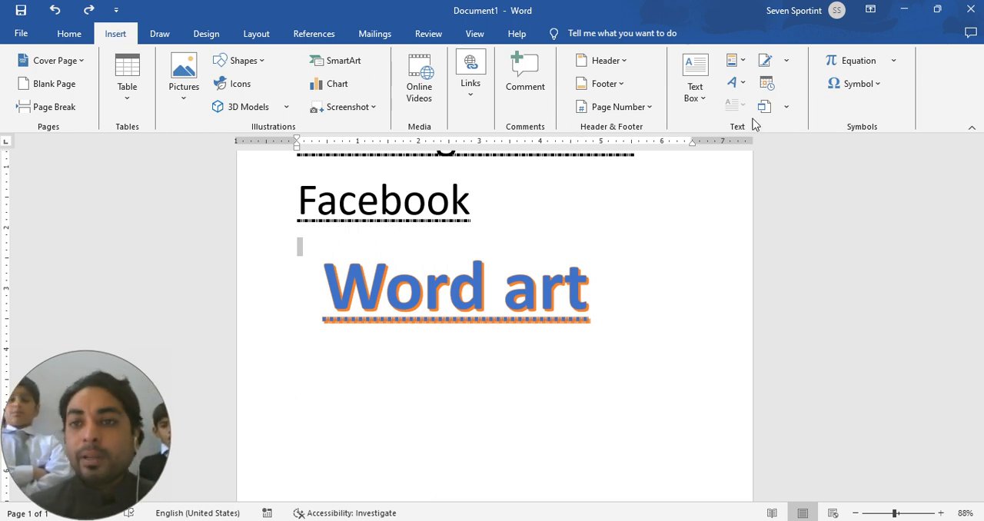
left_click(743, 83)
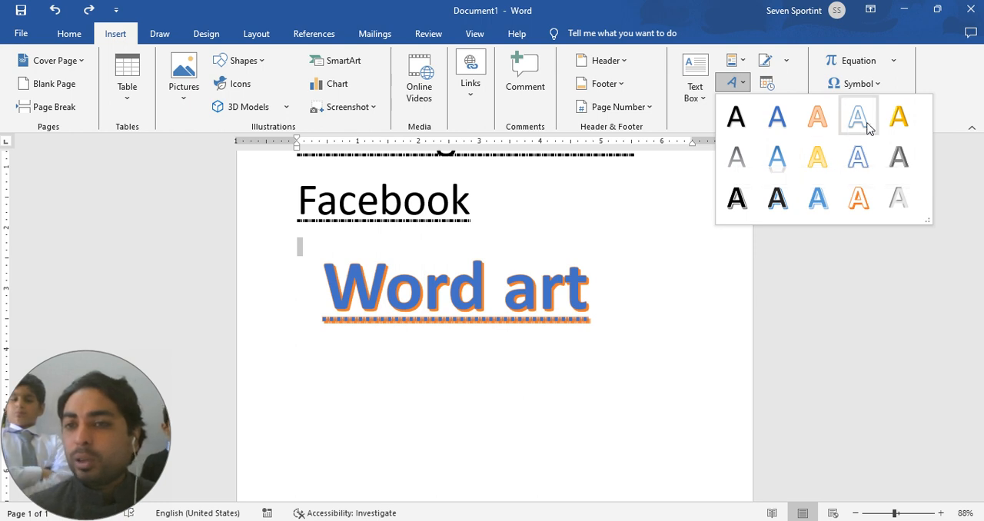
left_click(862, 158)
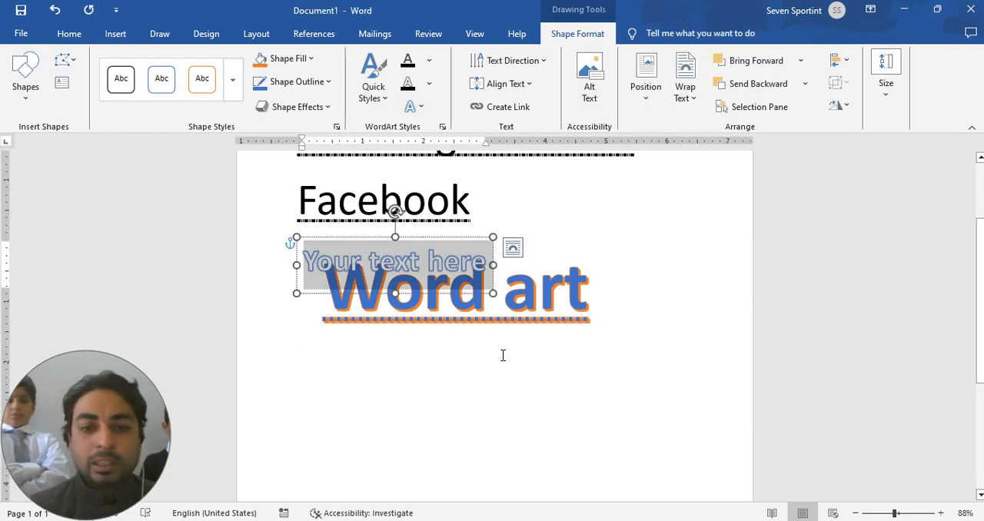
type("gshaskdhakdhk")
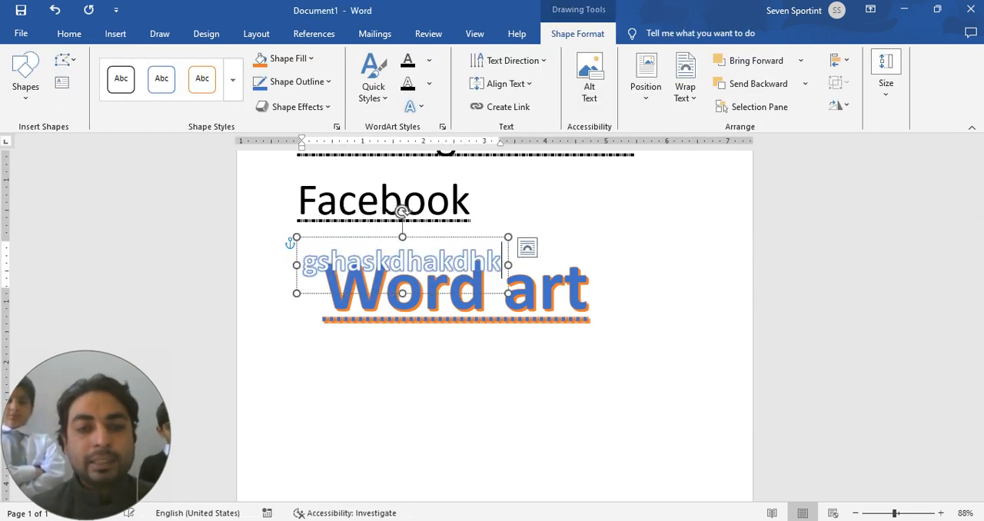
left_click_drag(503, 238, 517, 423)
left_click(623, 412)
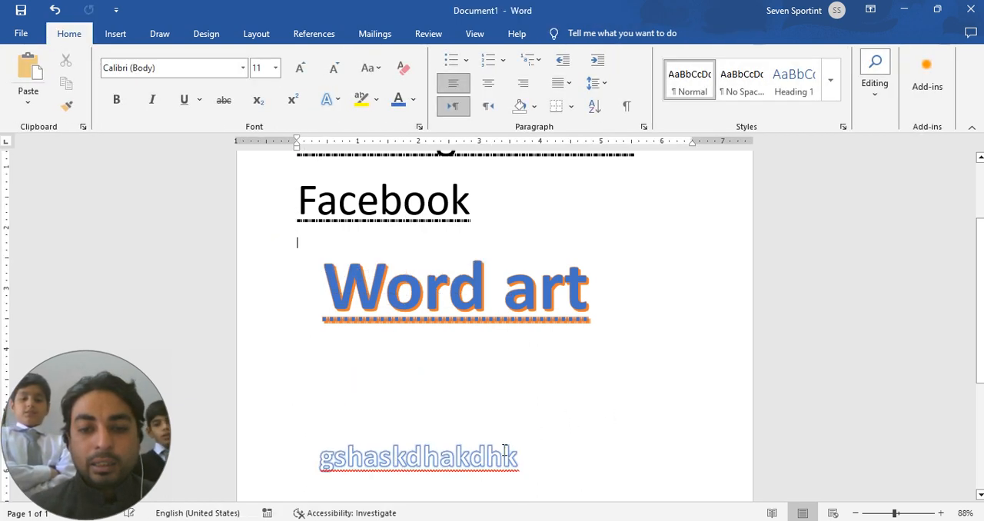
Step: Delete the WordArt "gshaskdhakdhk" from the page
left_click_drag(517, 458, 318, 459)
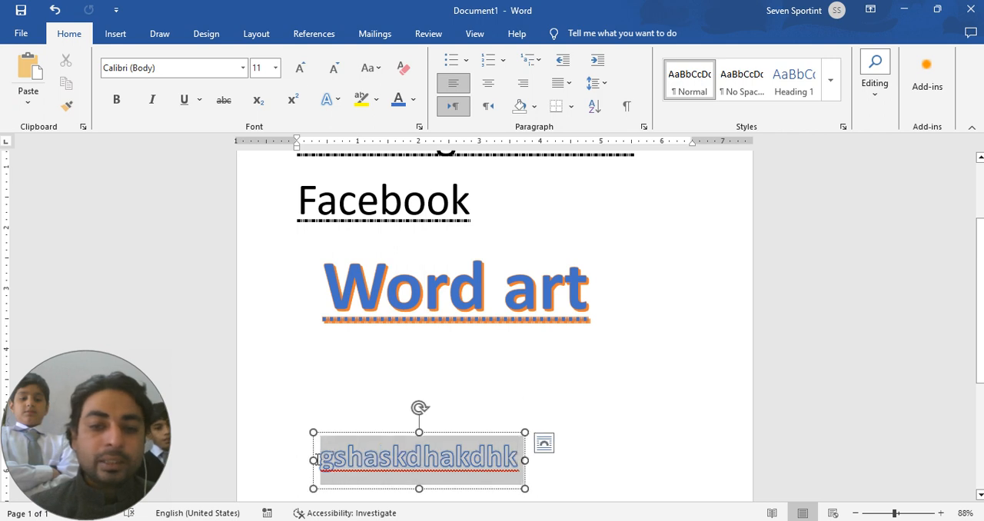
left_click(70, 33)
left_click(600, 396)
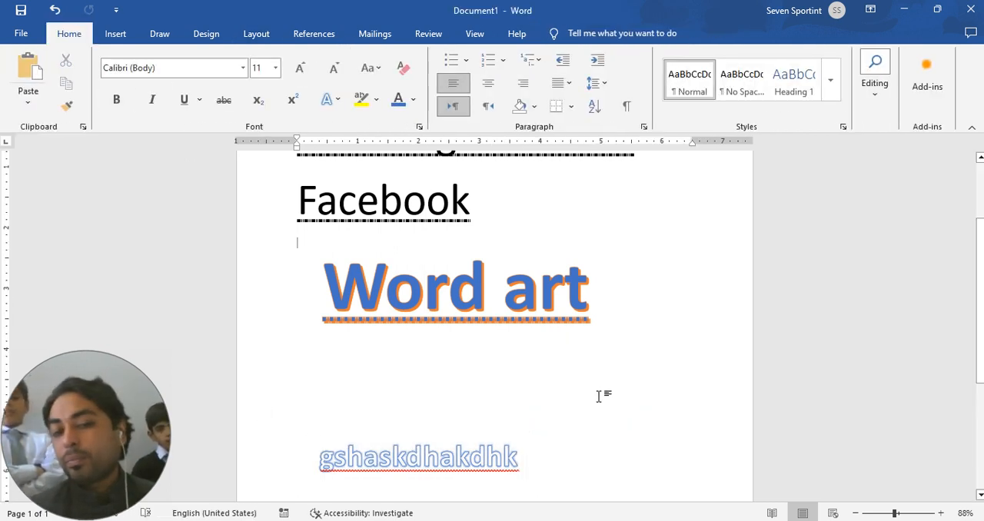
left_click(472, 436)
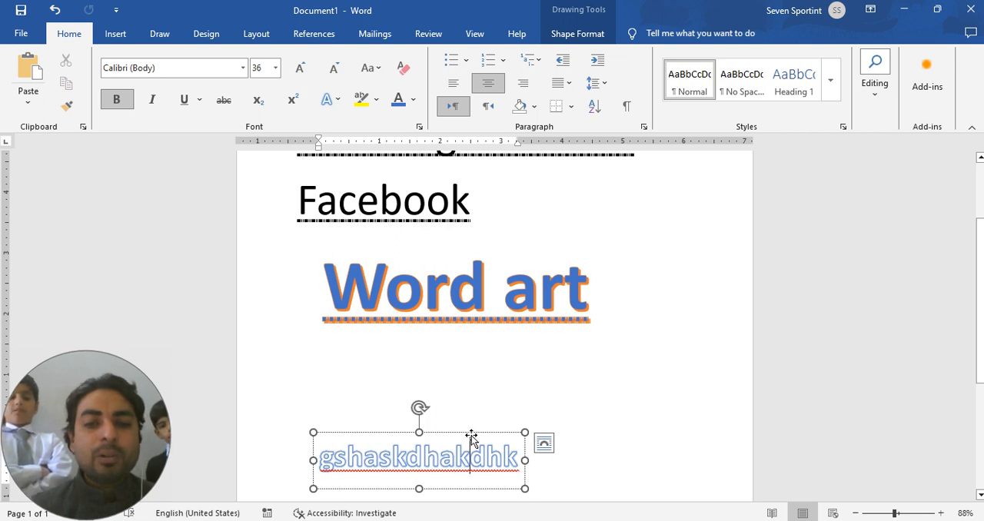
key("Delete")
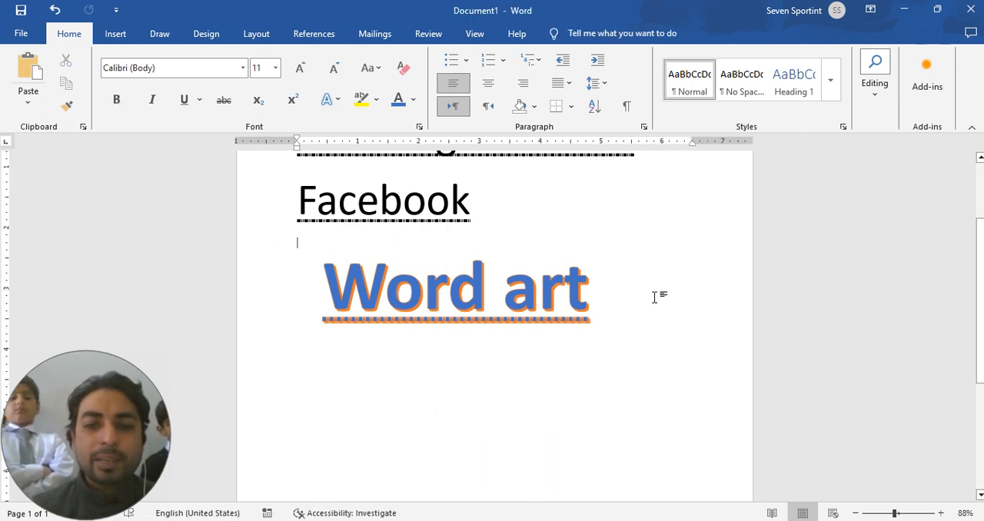
Step: Delete all text and WordArt from the document to leave a blank page
key("ctrl+a")
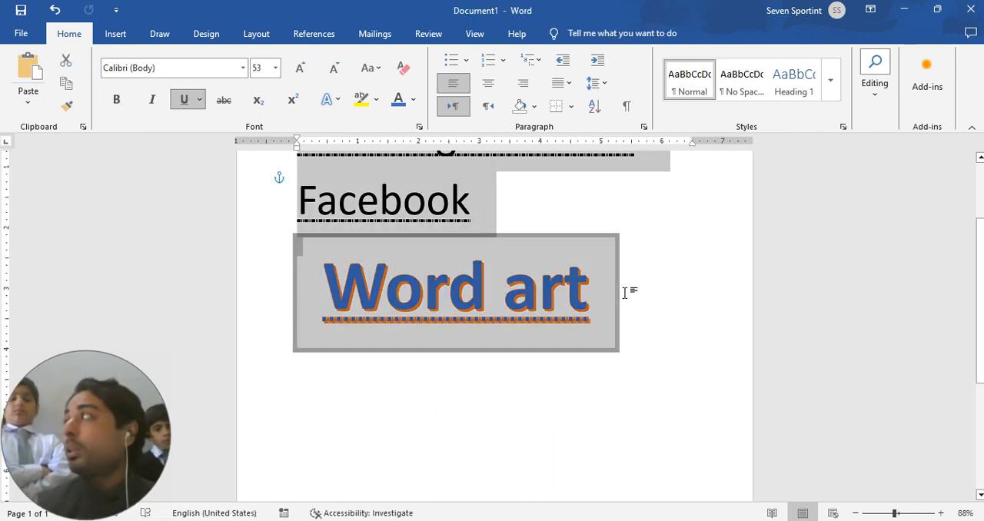
key("Delete")
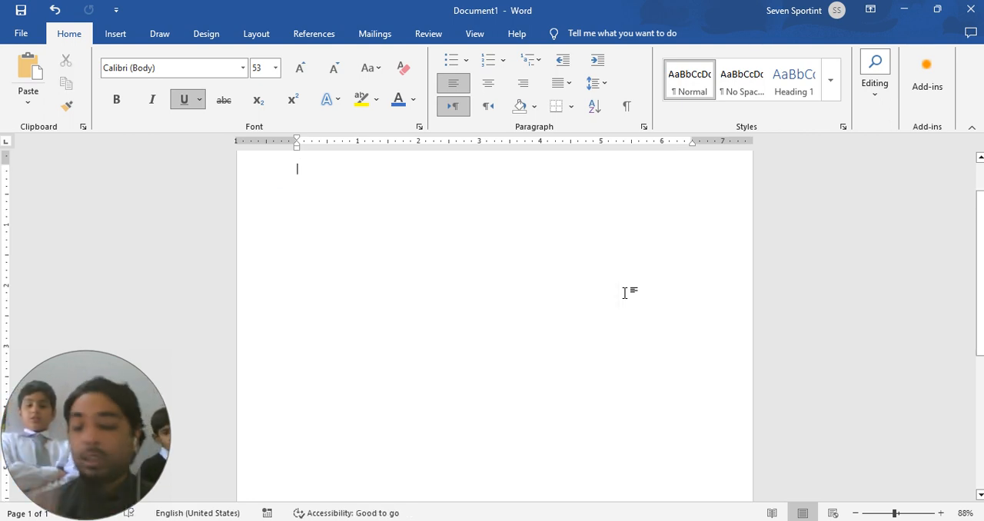
key("ctrl+a")
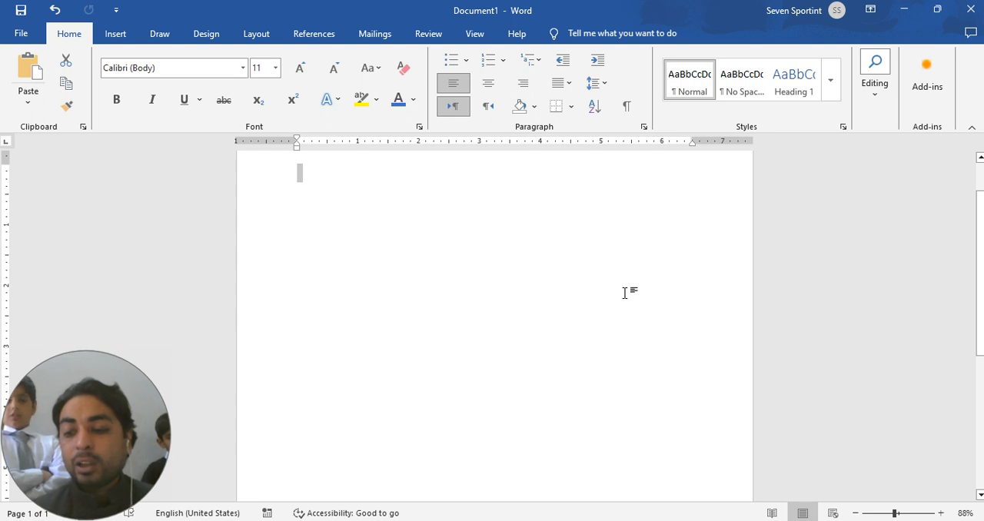
left_click(626, 293)
left_click_drag(980, 246, 980, 217)
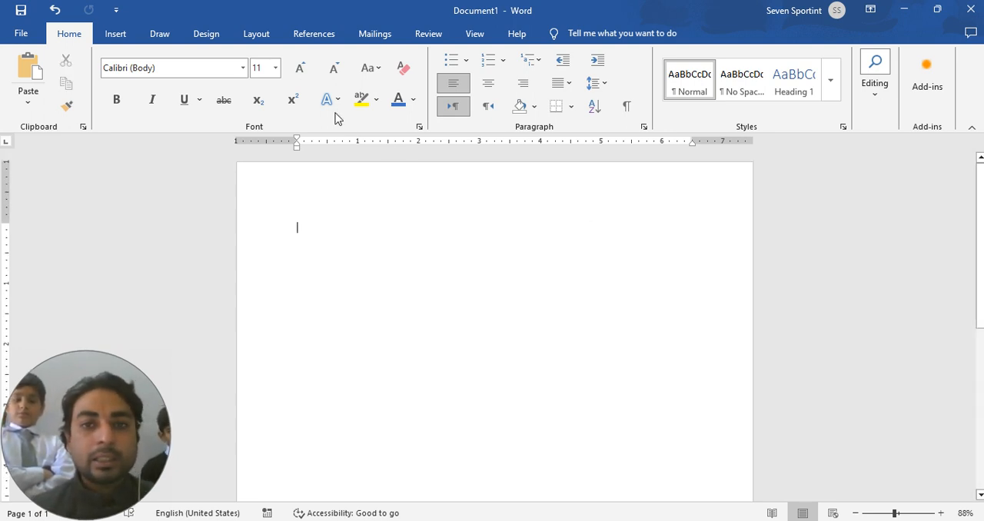
Step: Draw a rectangle about 2.7 inches wide and 2.3 inches high near the start of the blank page
left_click(122, 33)
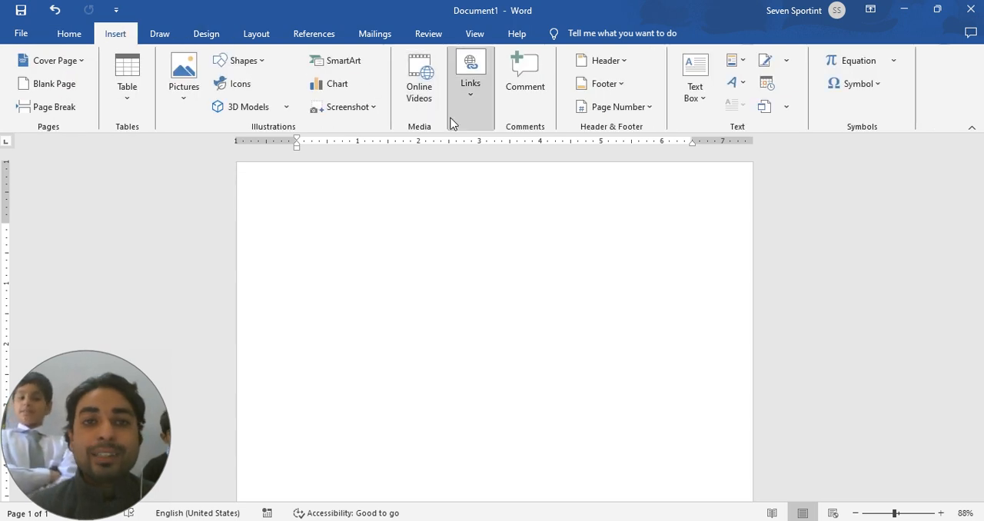
left_click(245, 60)
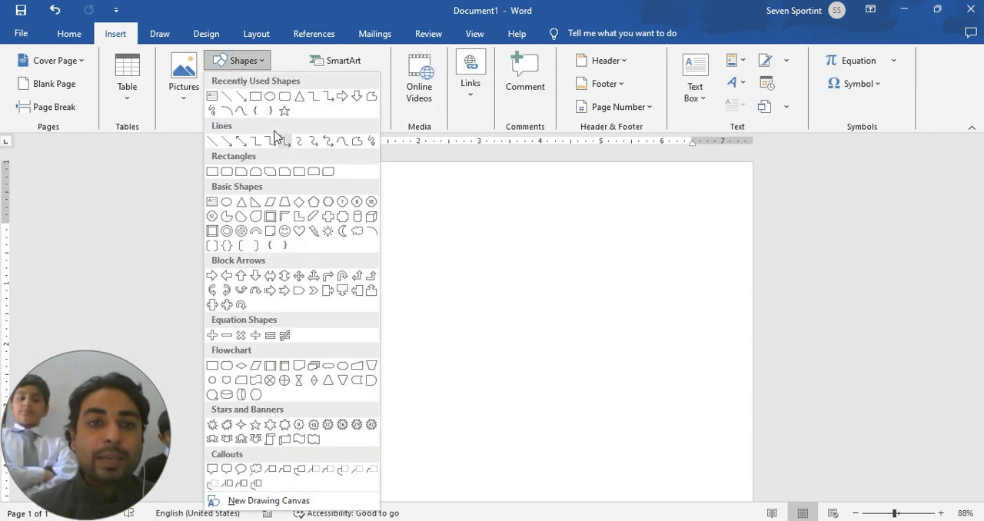
left_click(255, 95)
left_click_drag(324, 230, 486, 367)
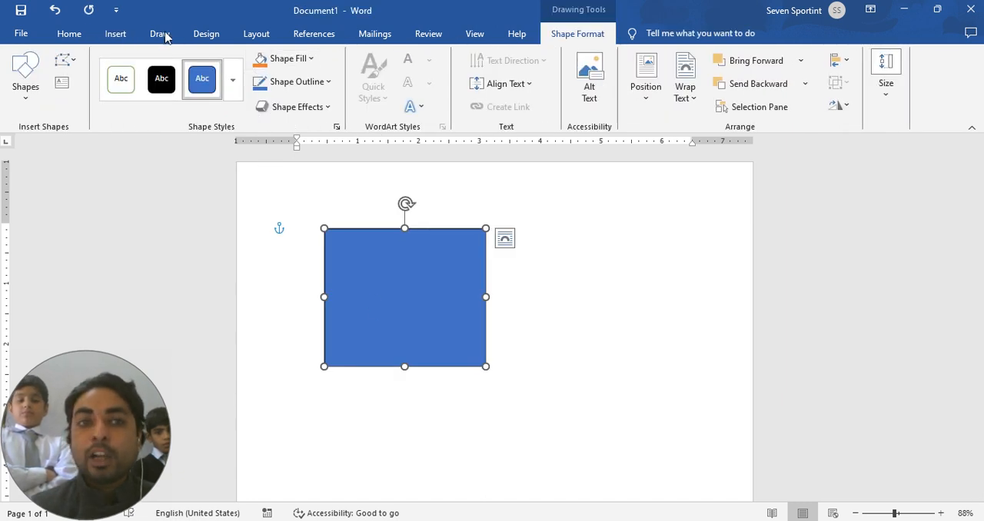
Step: Draw a triangle as wide as the rectangle above it and move it flush onto the rectangle's upper edge as a roof
left_click(114, 34)
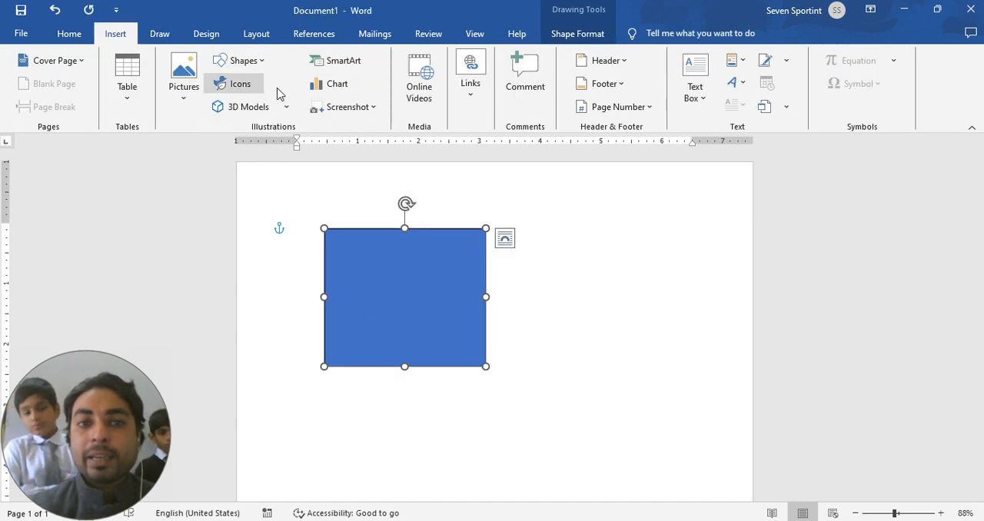
left_click(245, 60)
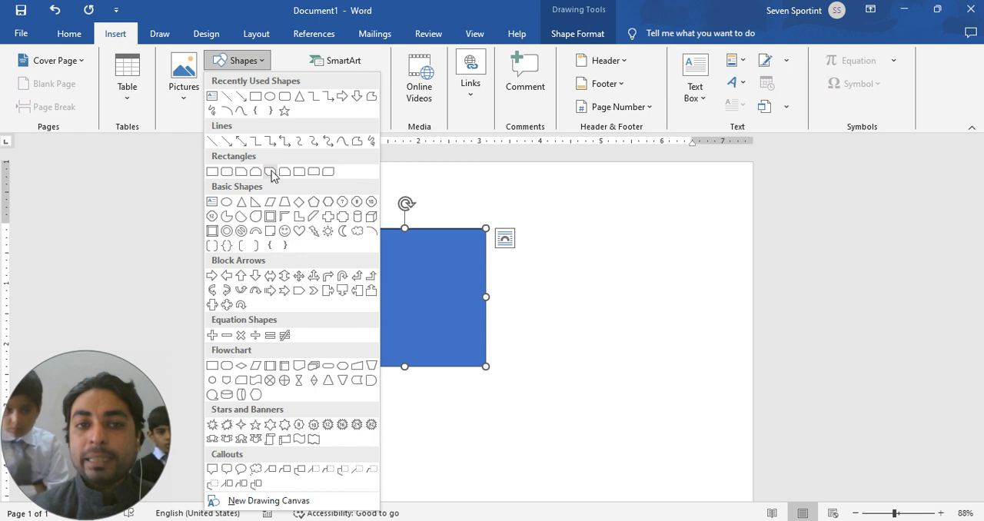
left_click(299, 99)
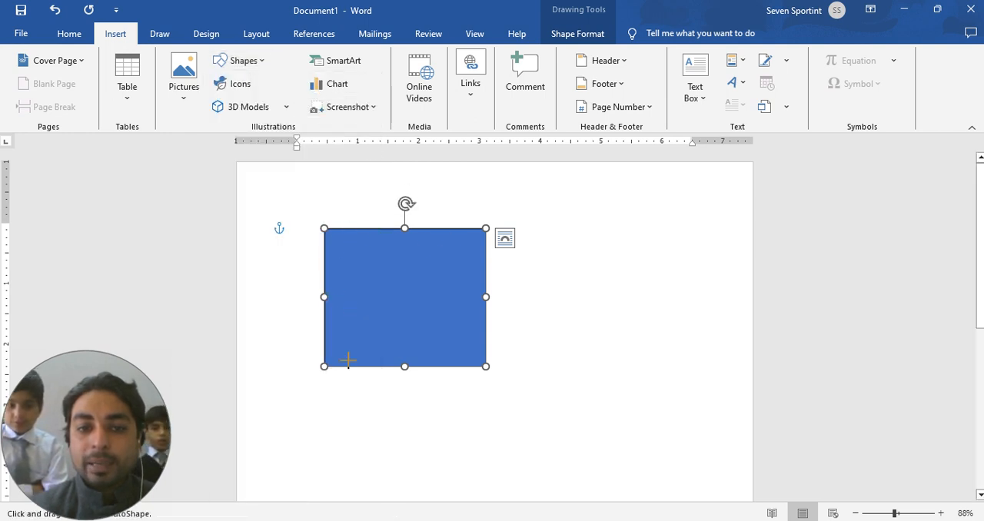
left_click_drag(324, 227, 486, 168)
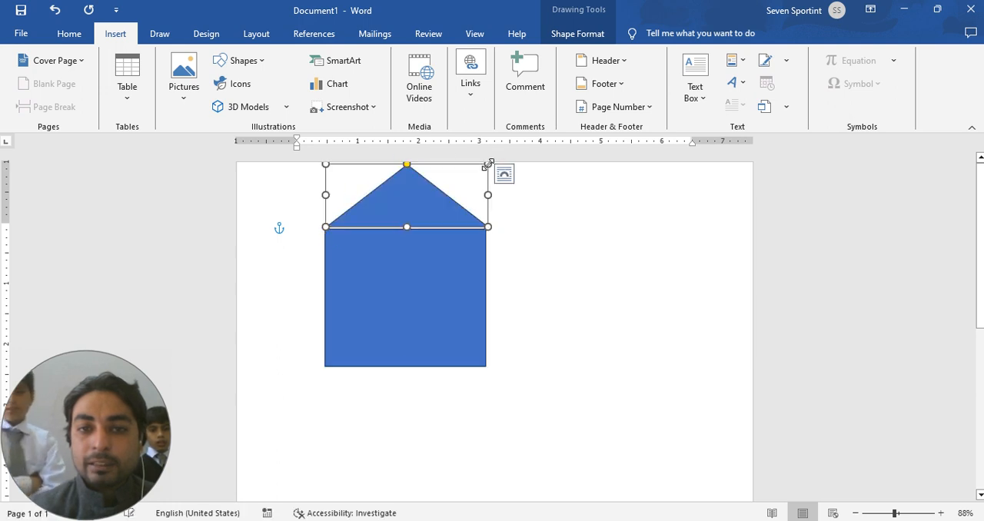
left_click_drag(417, 219, 418, 218)
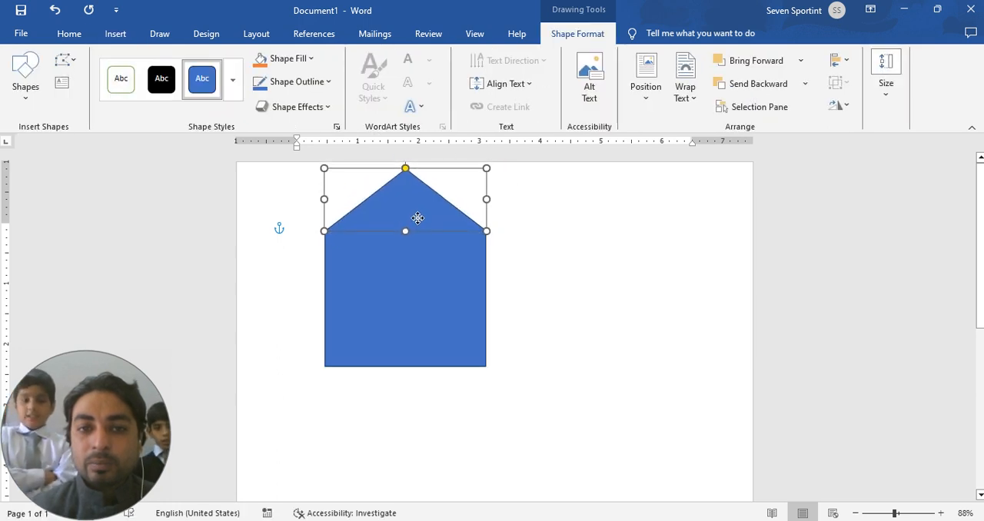
left_click(589, 280)
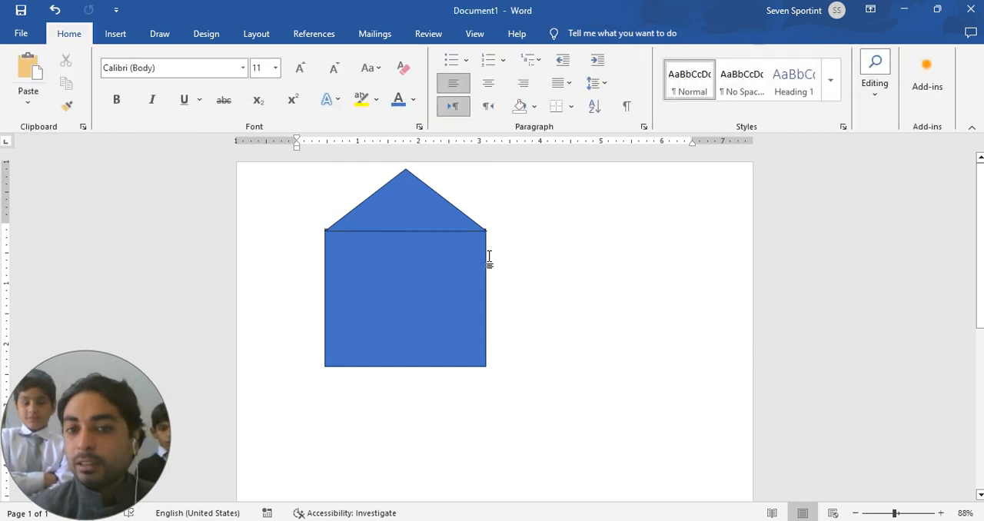
left_click(444, 210)
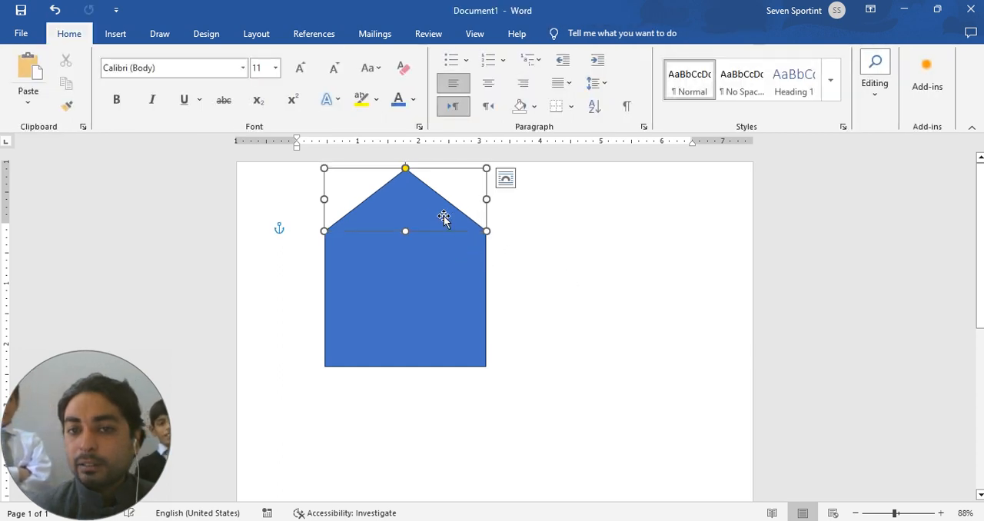
left_click(619, 292)
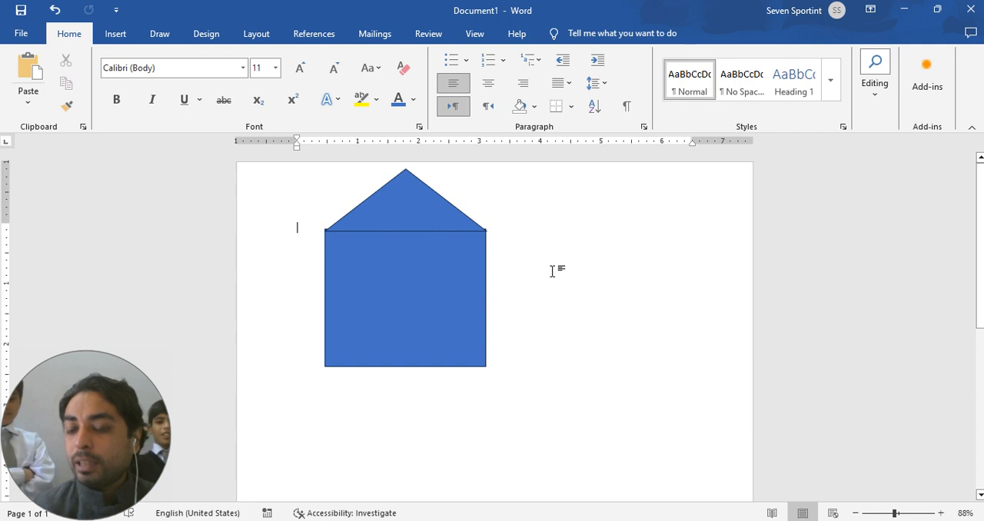
Step: Duplicate the roof triangle and move the copy to the right of the house
left_click(398, 213)
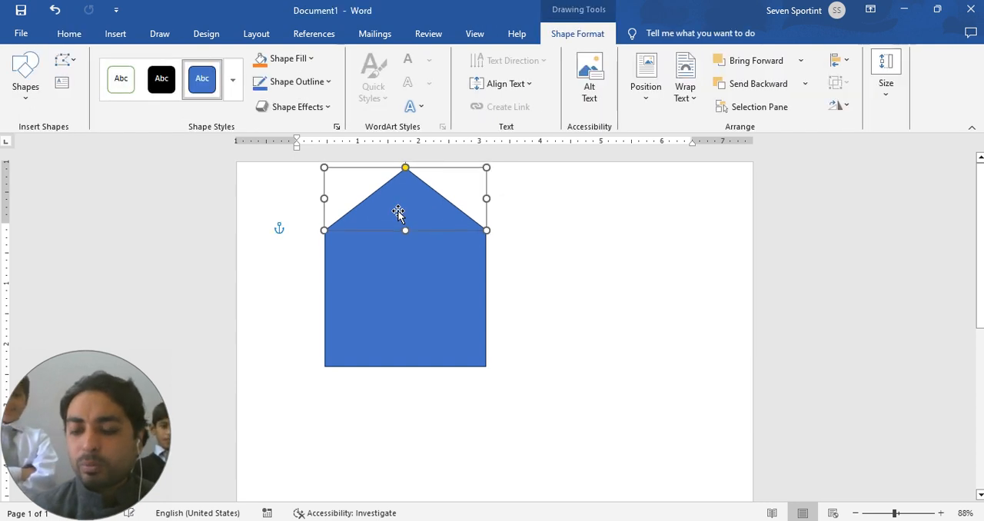
scroll(398, 213, "up", 5)
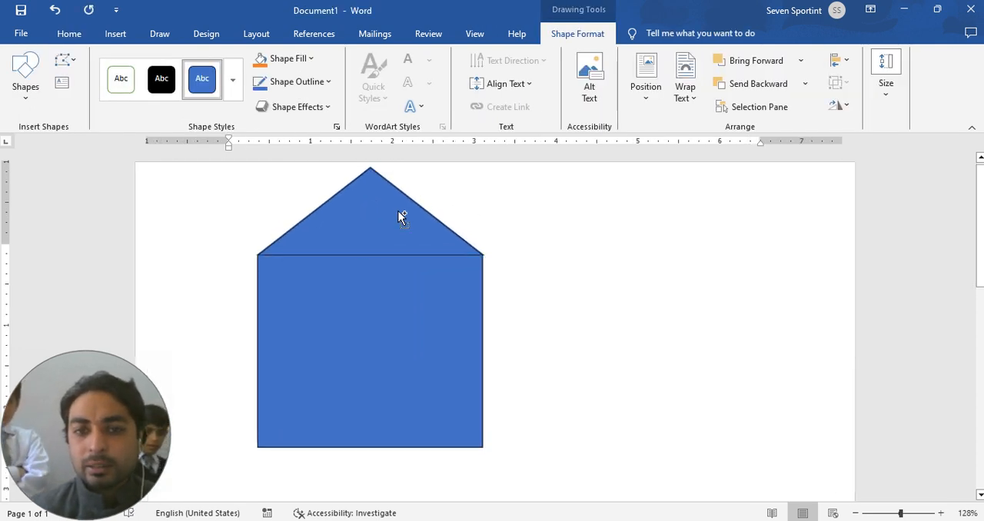
left_click(527, 313)
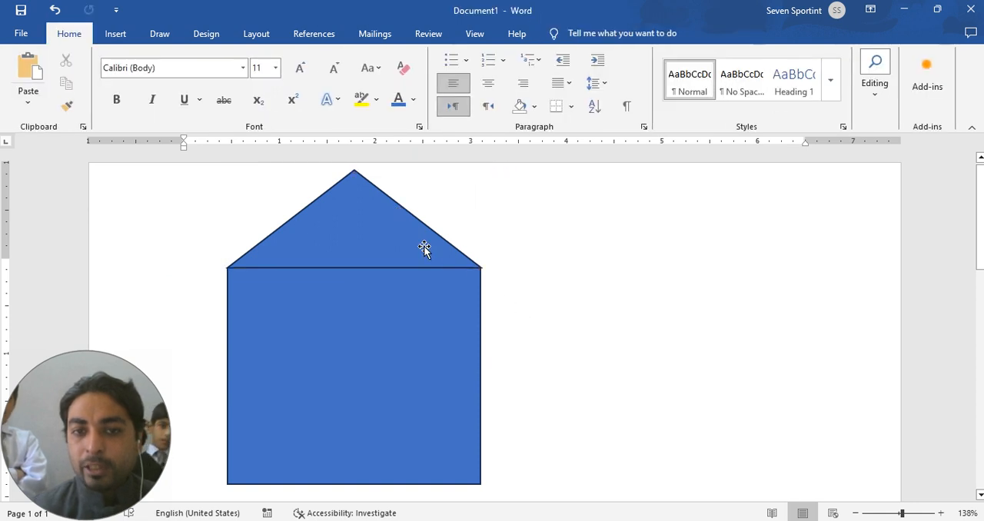
left_click(423, 248)
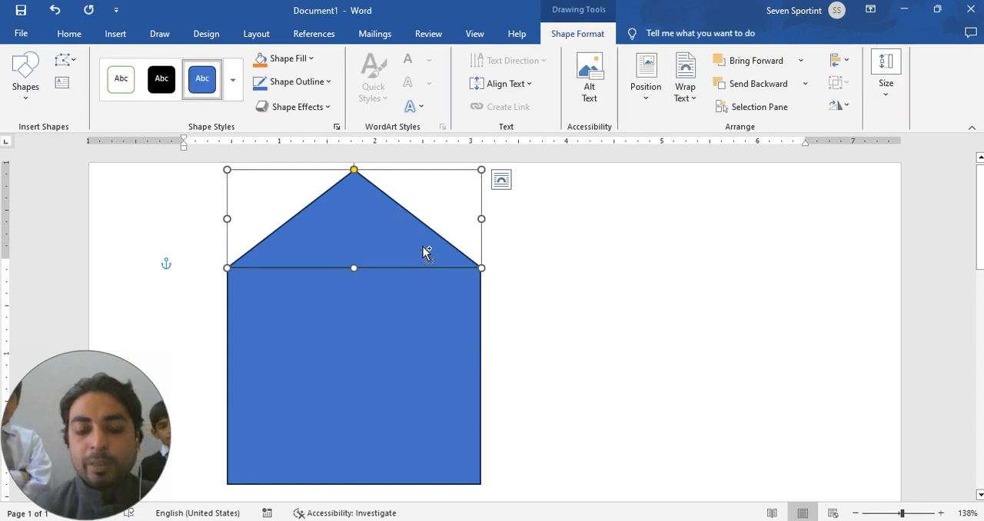
key("ctrl+c")
key("ctrl+v")
left_click_drag(358, 248, 644, 334)
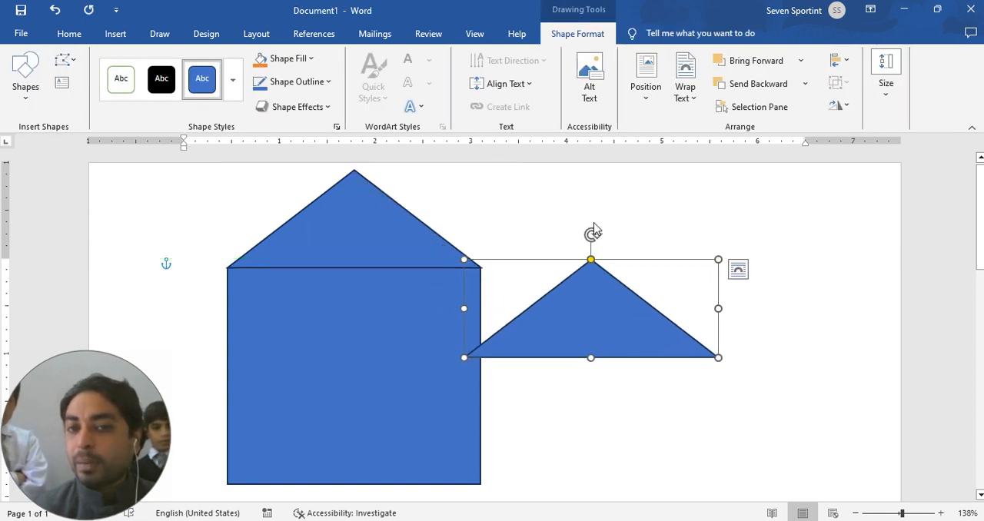
Step: Rotate the copied triangle 90° clockwise and fit it flush against the rectangle's right edge, matching the rectangle's height
left_click_drag(591, 233, 738, 308)
left_click_drag(586, 267, 523, 351)
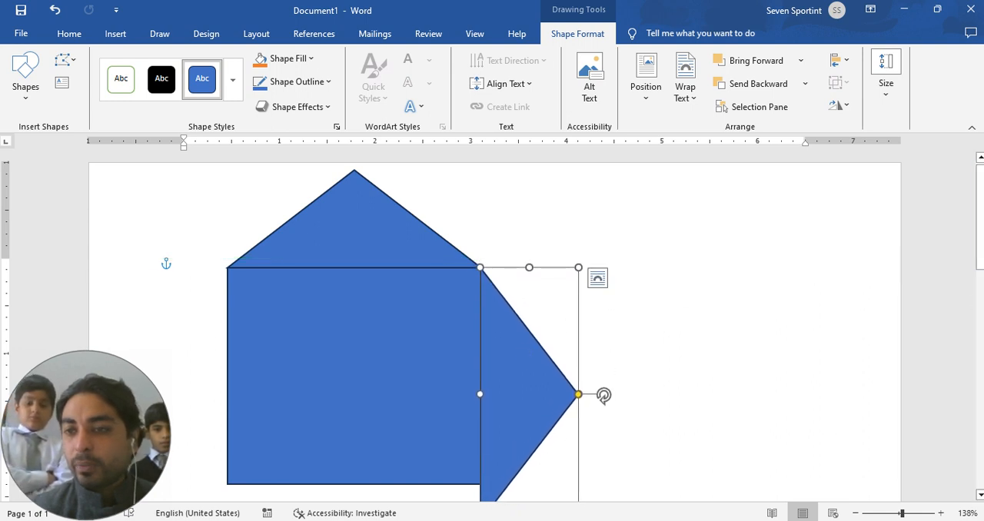
scroll(659, 339, "down", 3)
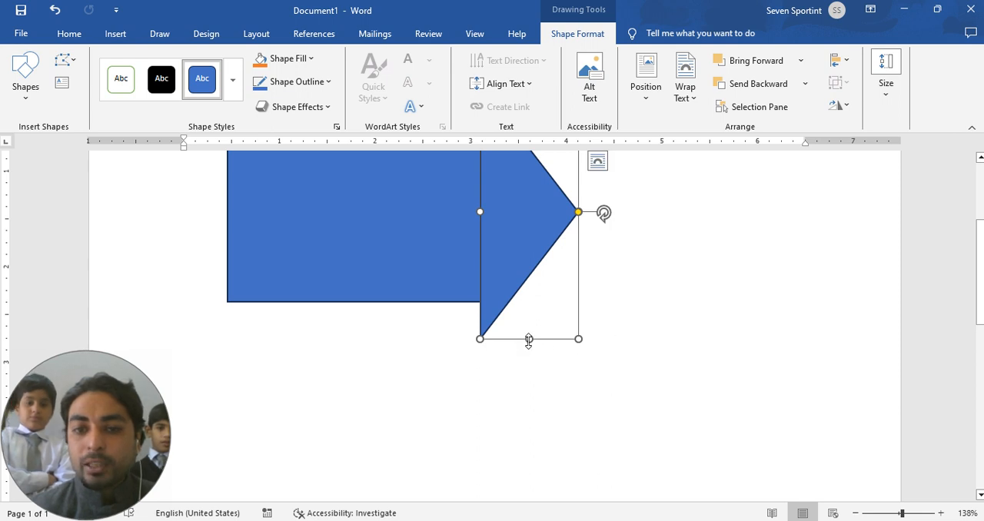
left_click_drag(529, 339, 526, 313)
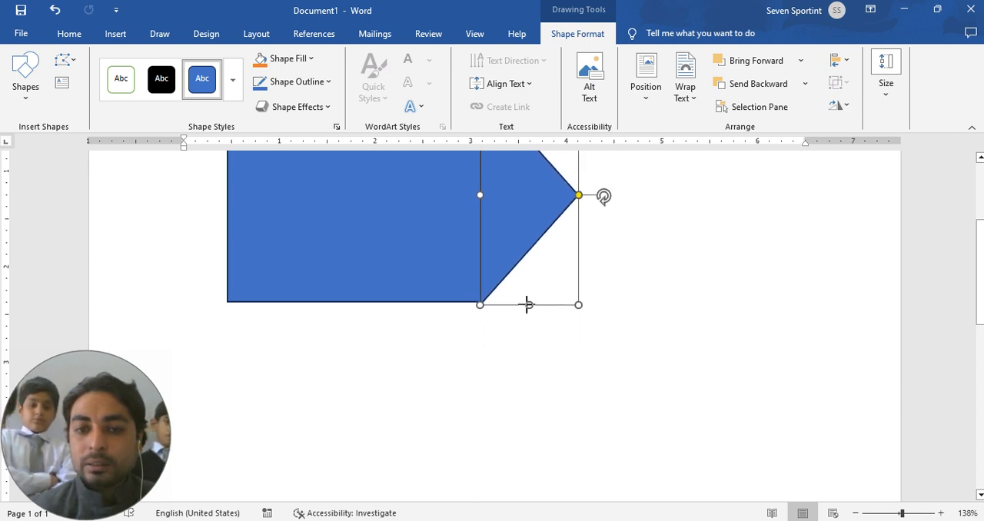
scroll(554, 230, "up", 2)
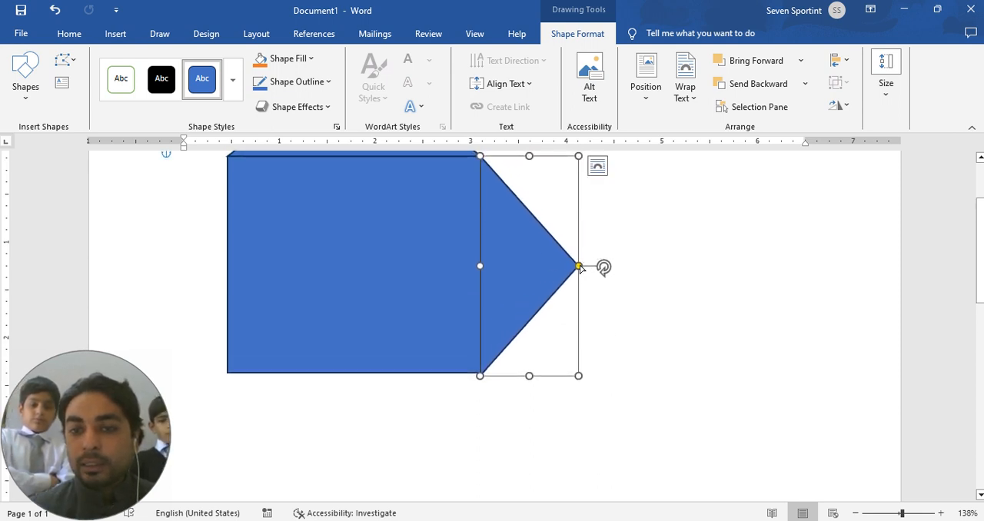
left_click_drag(580, 269, 604, 269)
left_click(694, 328)
left_click(567, 267)
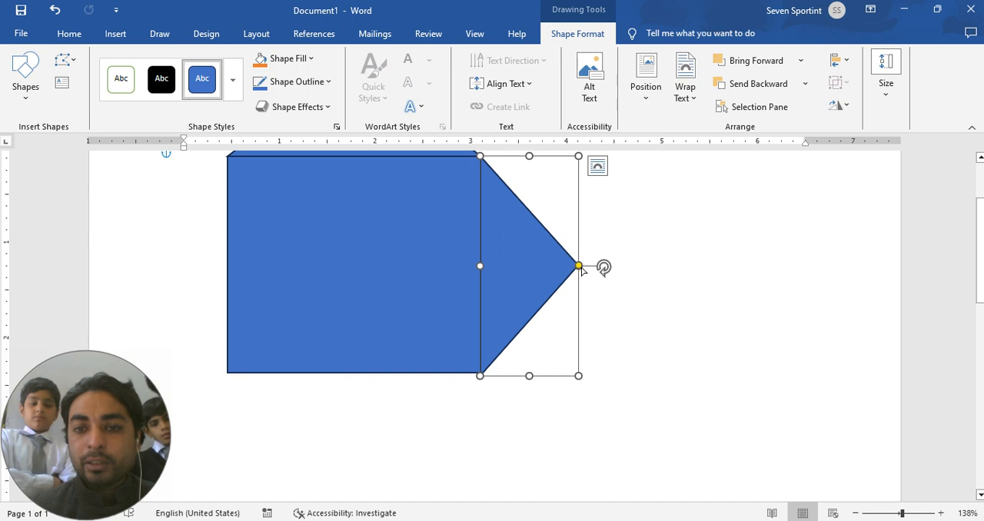
left_click_drag(580, 269, 604, 268)
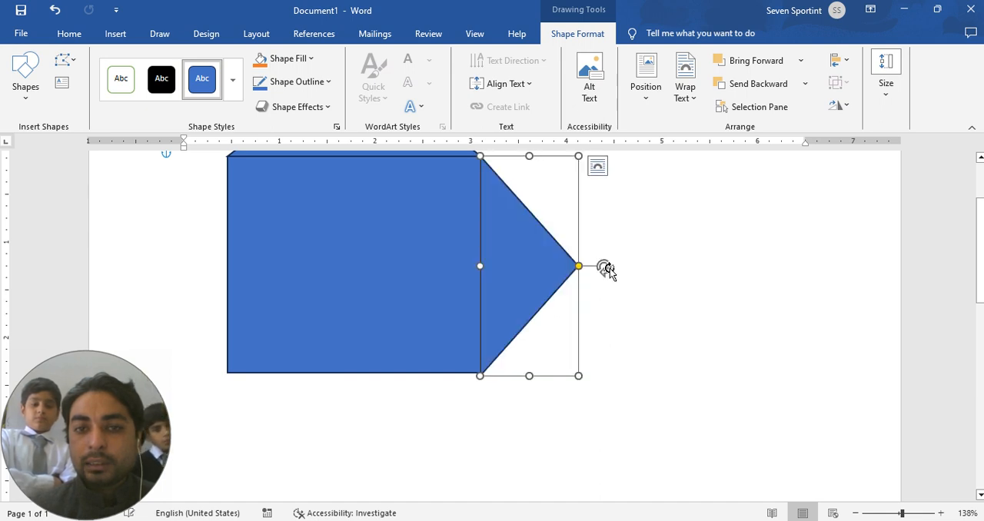
left_click(710, 297)
scroll(711, 297, "down", 1)
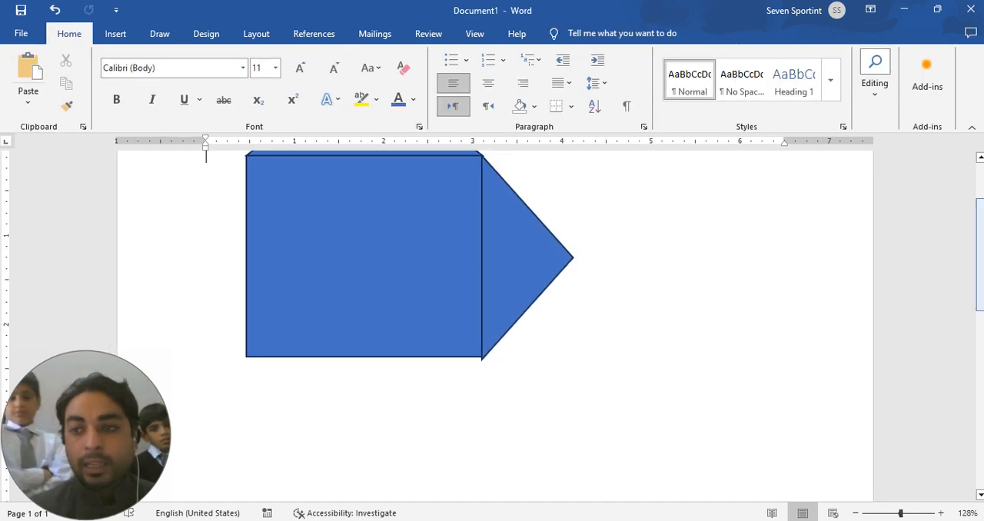
Step: Take the house apart by moving the roof triangle, the rotated triangle and the rectangle to separate places on the page
left_click_drag(981, 228, 981, 199)
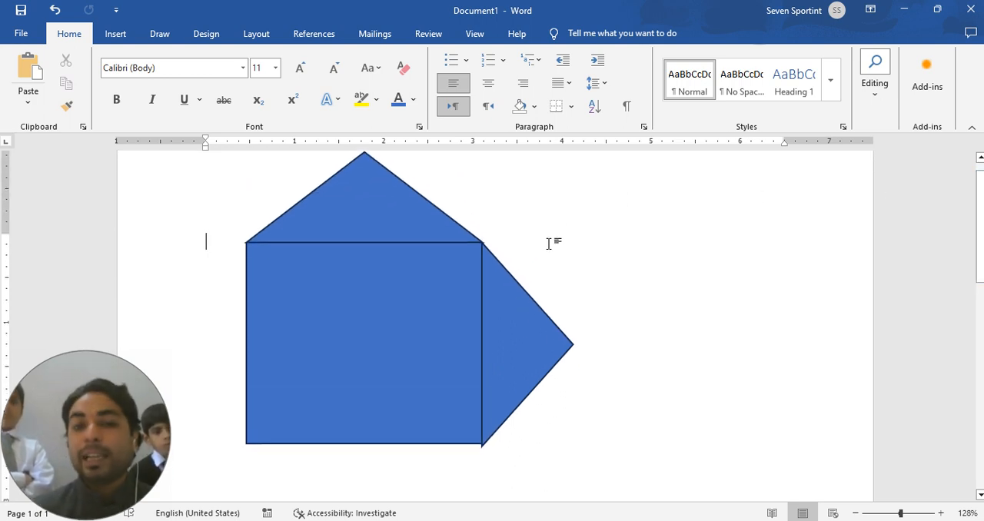
left_click_drag(392, 198, 751, 222)
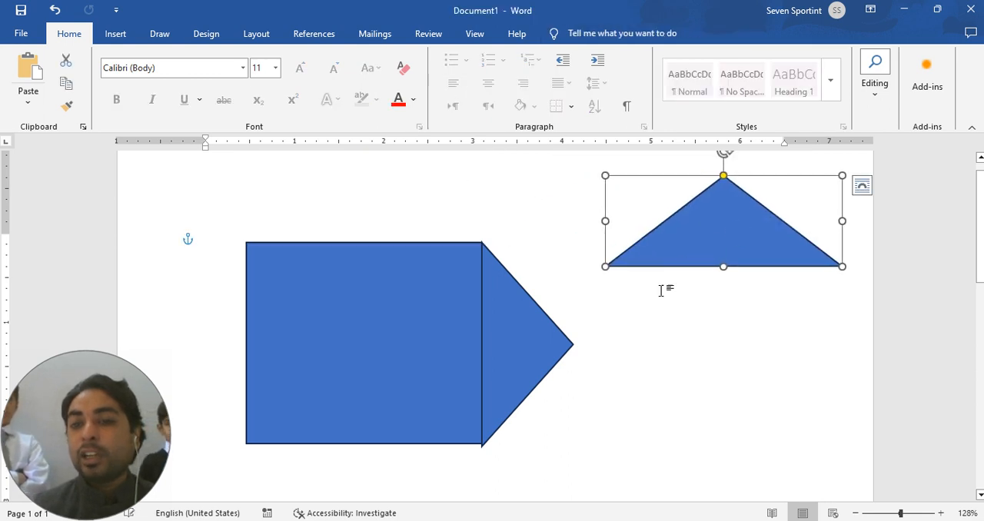
mouse_move(521, 352)
left_mouse_down()
mouse_move(705, 379)
mouse_move(728, 408)
left_mouse_up()
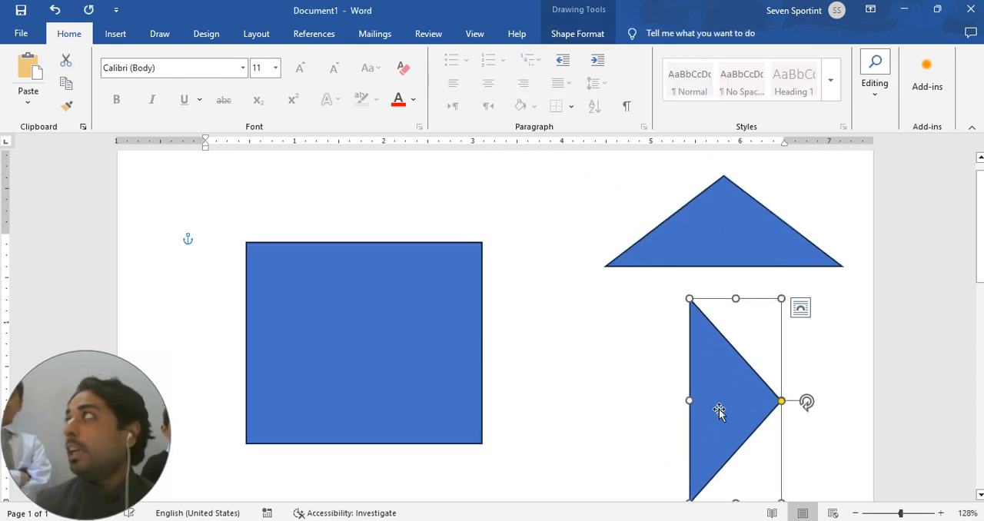
left_click_drag(296, 377, 387, 345)
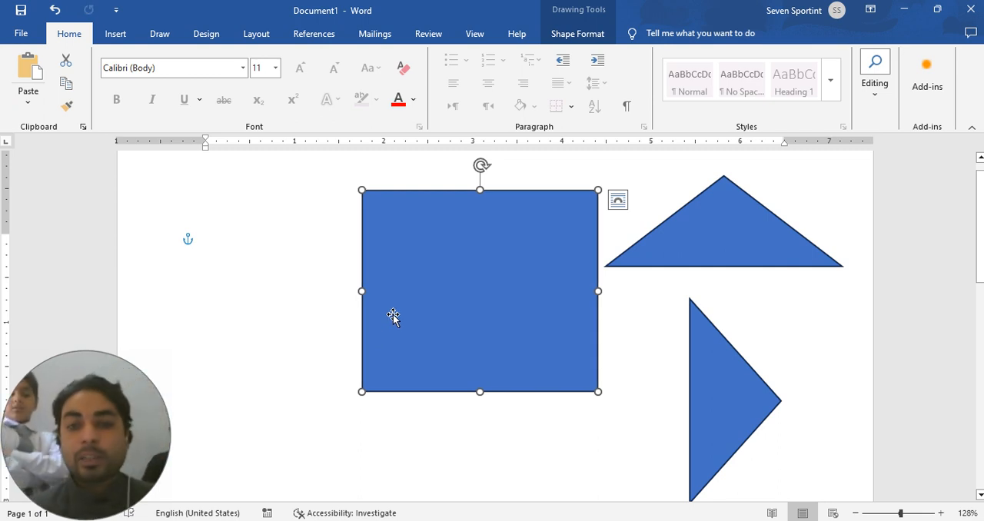
Step: Delete the rectangle, the roof triangle and the rotated triangle from the page
key("Delete")
left_click(717, 222)
key("Delete")
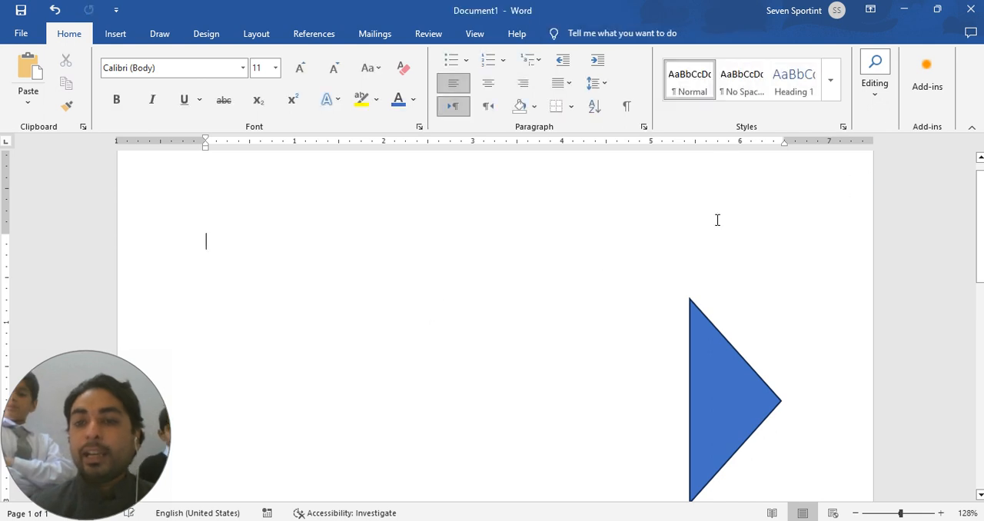
left_click(726, 452)
key("Delete")
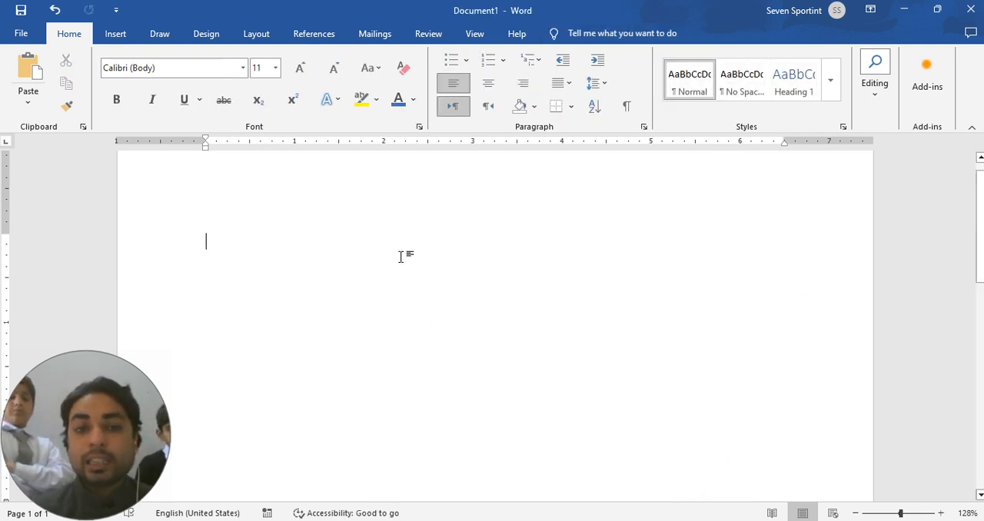
Step: Draw an isosceles triangle about 2.2 inches wide and 2.7 inches high on the blank page
left_click(115, 33)
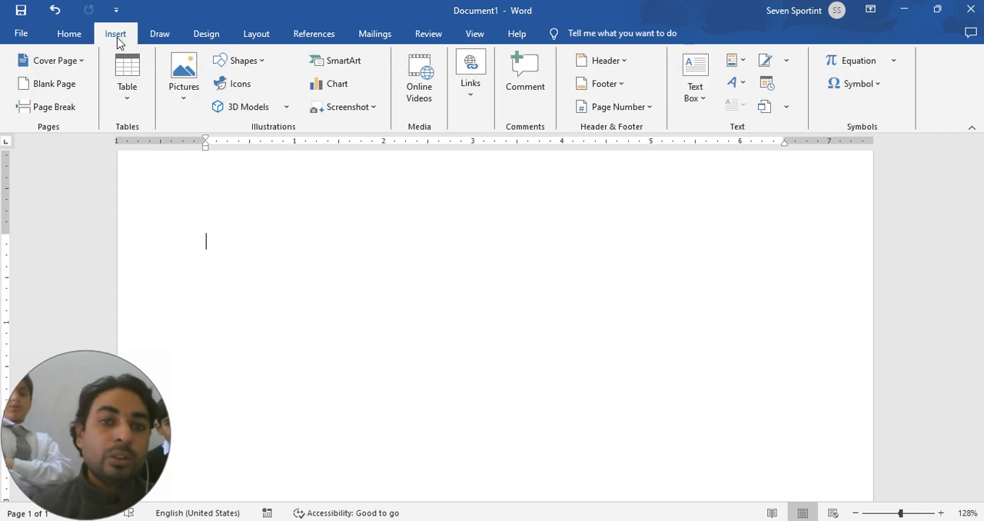
left_click(262, 64)
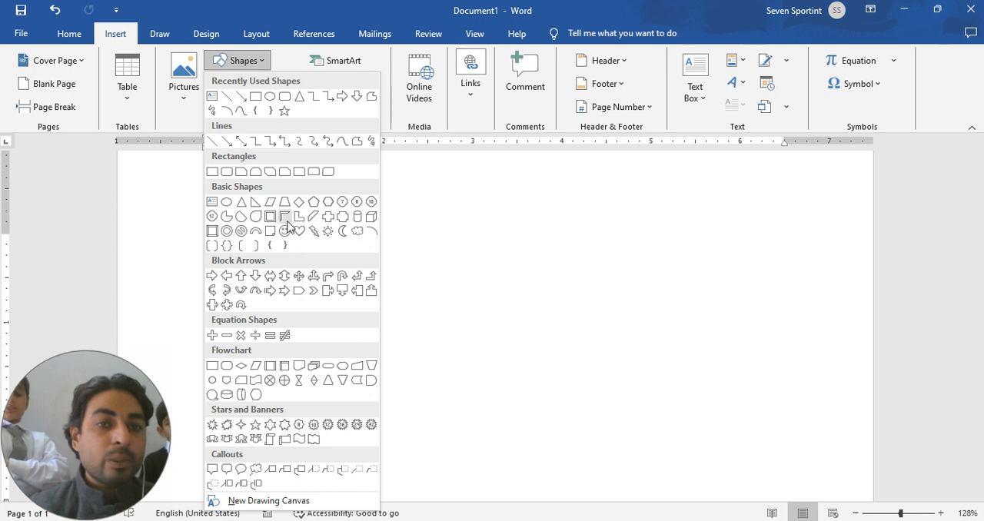
left_click(242, 202)
left_click_drag(323, 191, 522, 427)
left_click(670, 332)
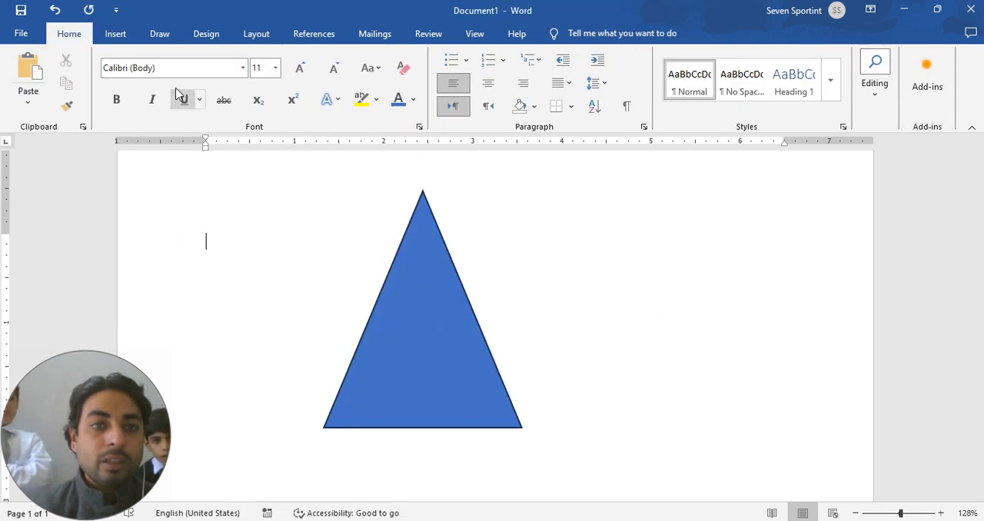
Step: Draw a rectangle with rounded diagonal corners about 3.4 by 2.8 inches beside the triangle, aligning its lower edge with the triangle's base
left_click(114, 33)
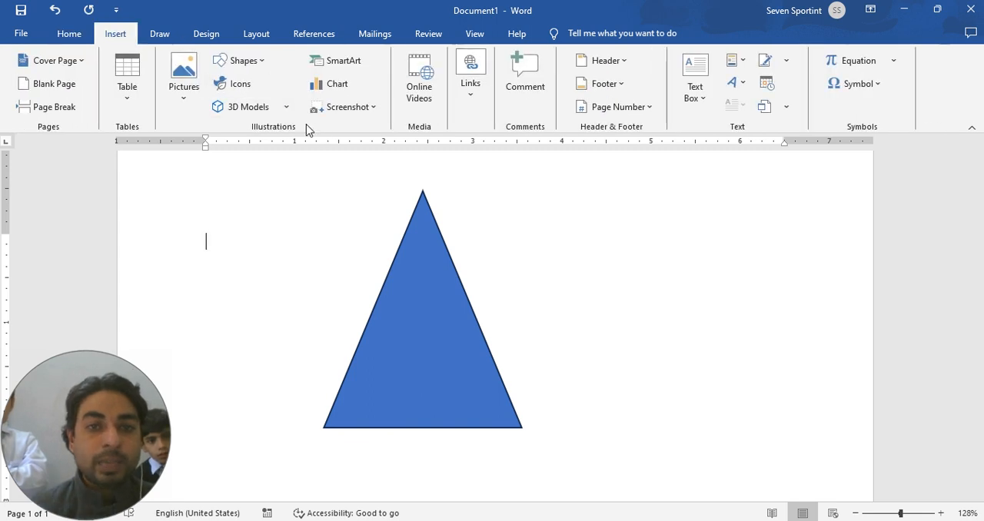
left_click(262, 67)
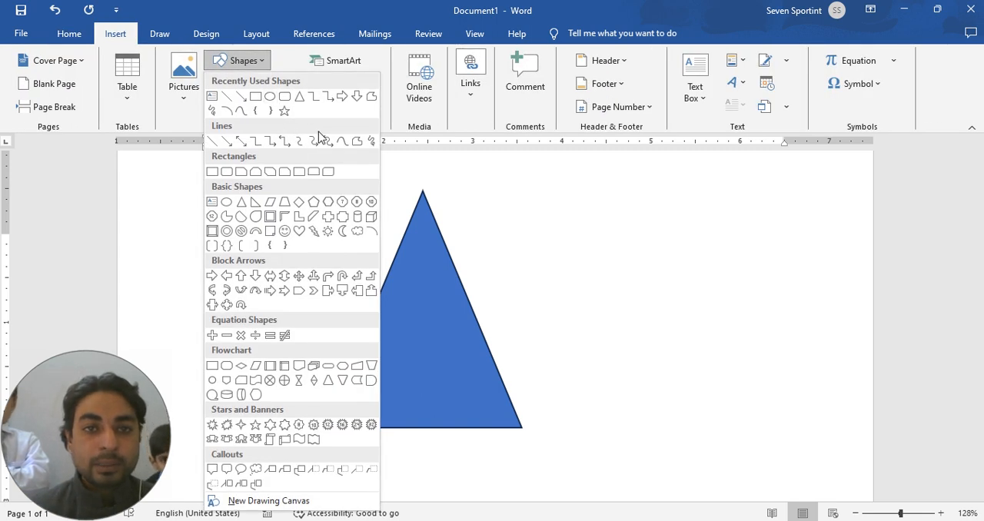
left_click(321, 170)
mouse_move(528, 225)
left_mouse_down()
mouse_move(716, 400)
mouse_move(778, 428)
mouse_move(828, 475)
left_mouse_up()
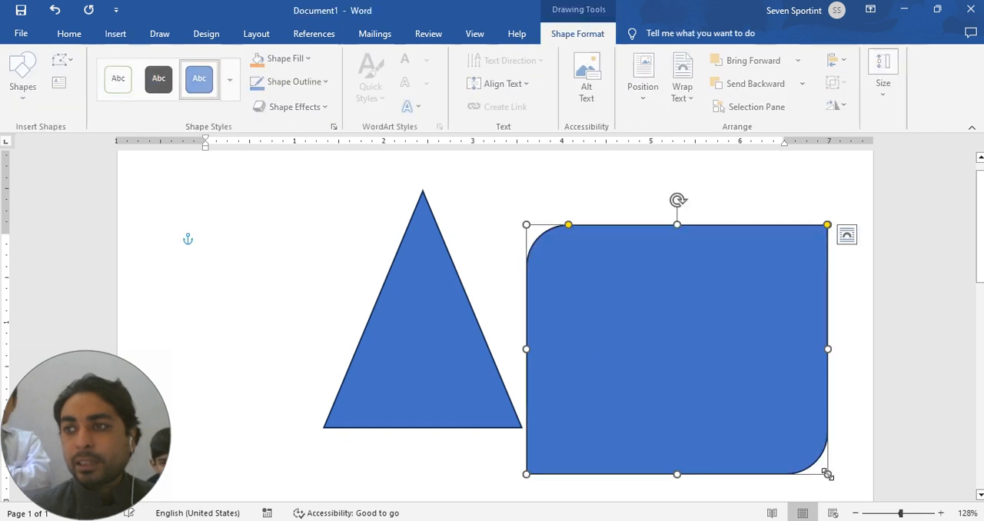
left_click(483, 261)
left_click_drag(652, 327, 657, 283)
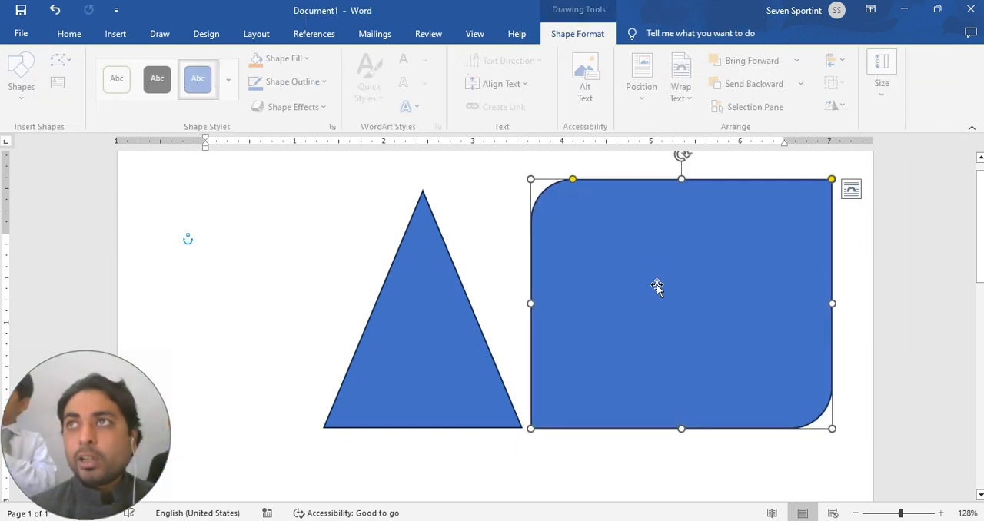
scroll(493, 323, "down", 2)
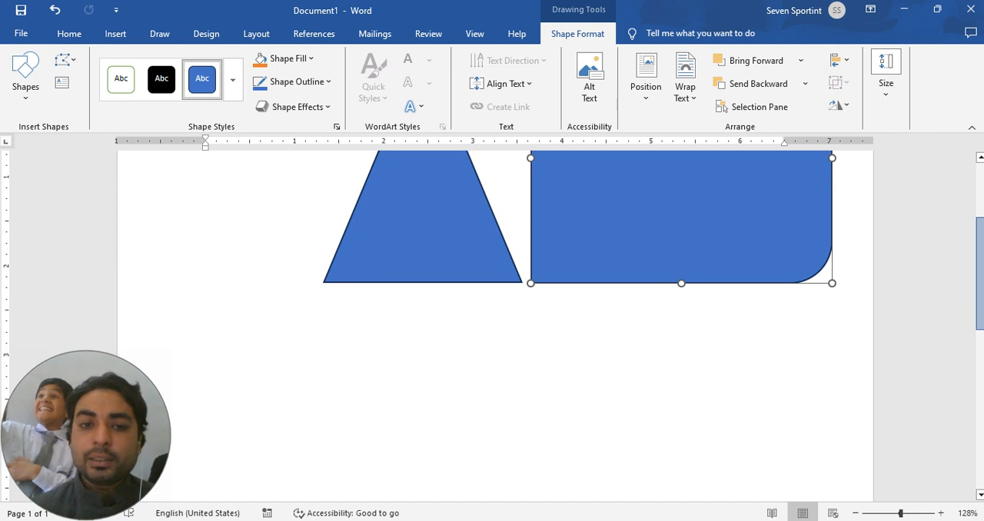
scroll(493, 323, "down", 3)
left_click_drag(981, 337, 981, 319)
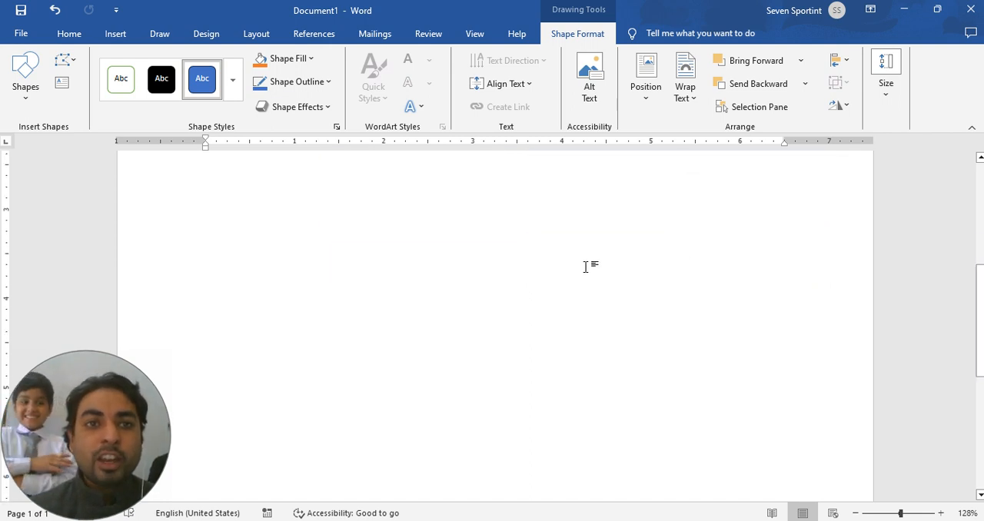
scroll(536, 310, "up", 3)
left_click(300, 223)
left_click(110, 34)
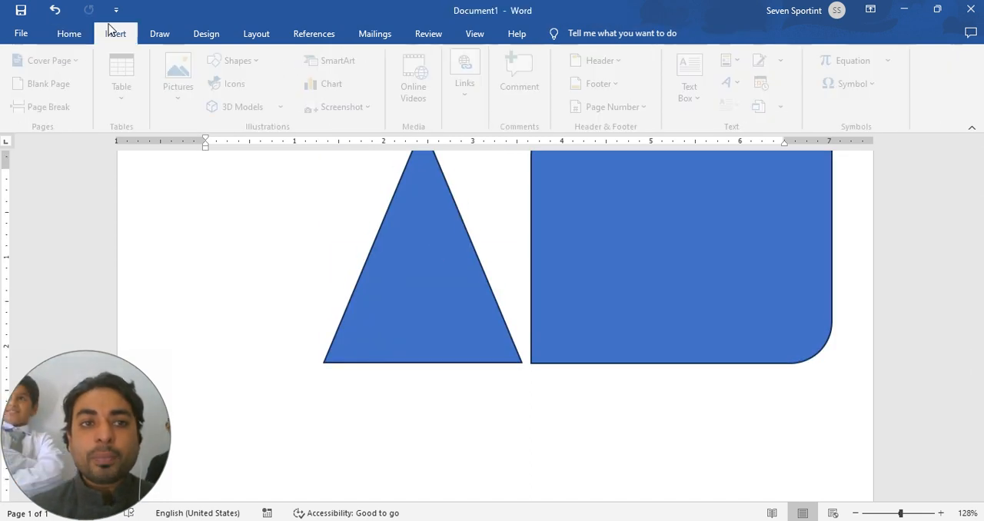
Step: Delete the triangle and the rounded diagonal corner rectangle from the page
left_click(423, 317)
key("Delete")
left_click(622, 289)
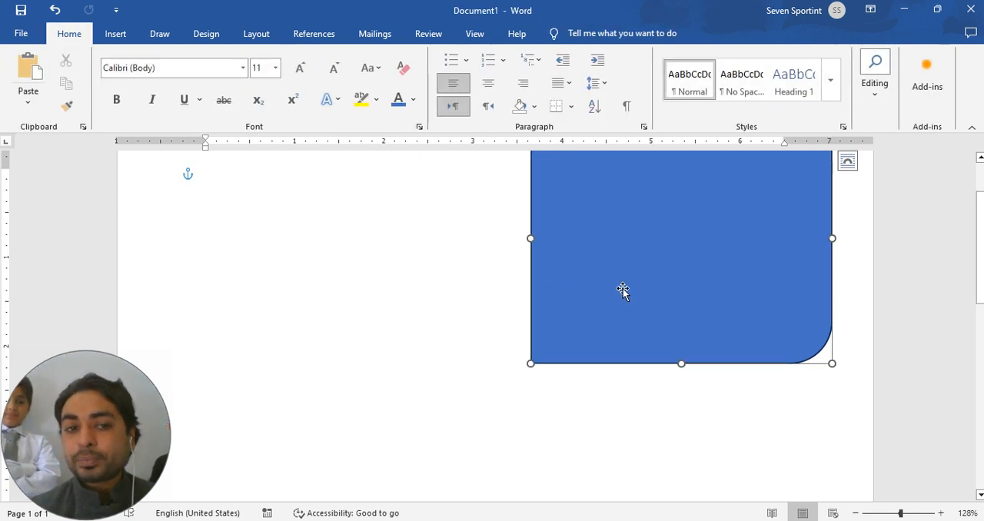
key("Delete")
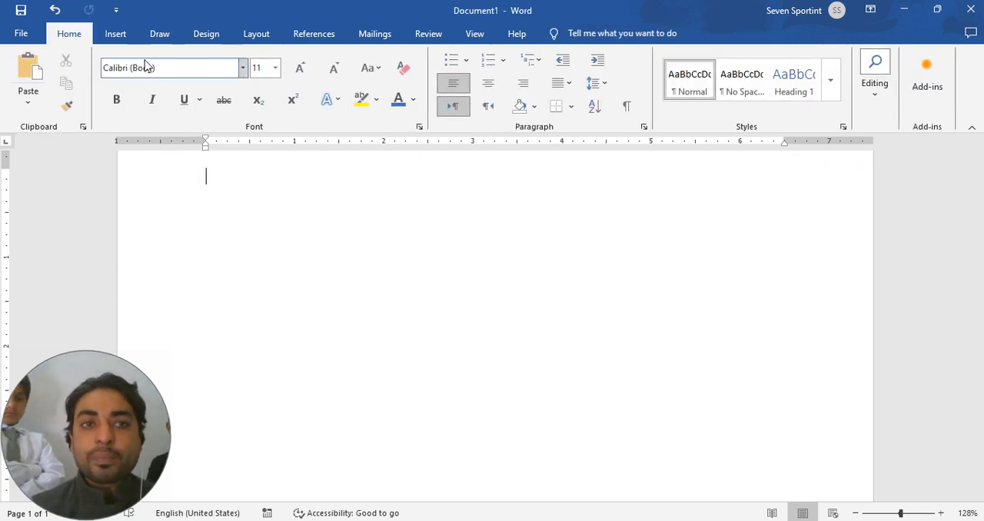
Step: Insert the semicircle picture "WhatsApp Image 2023-09-25 at 3.19.14 PM" from this device's Downloads folder
left_click(119, 36)
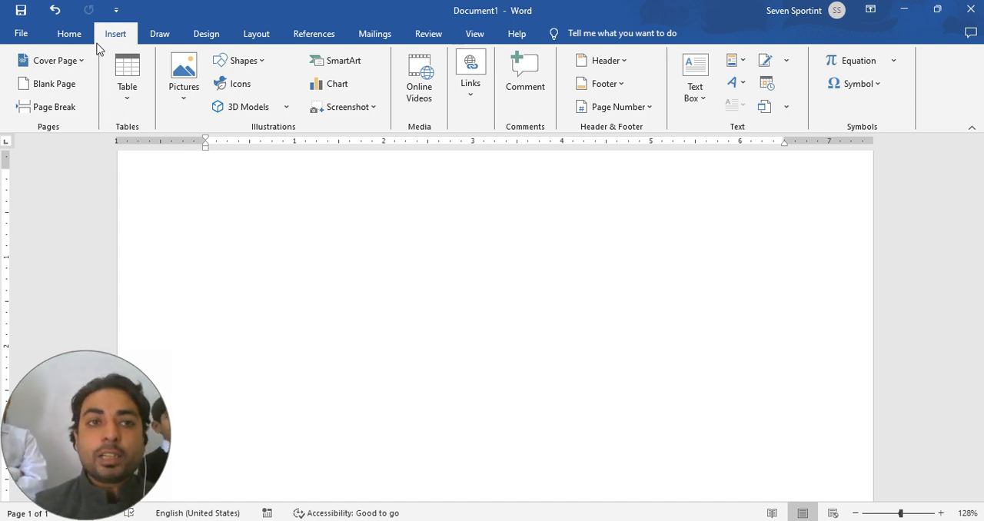
left_click(189, 98)
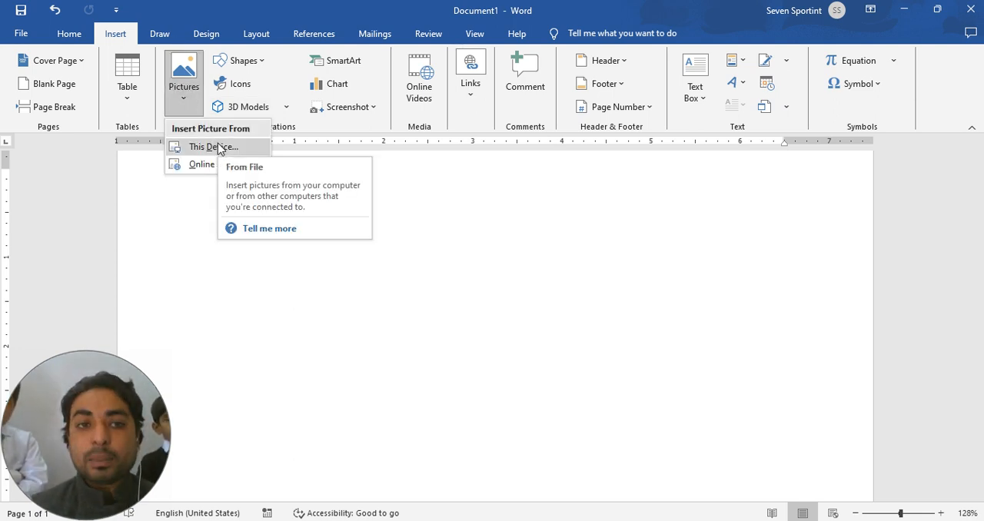
left_click(439, 215)
left_click(185, 106)
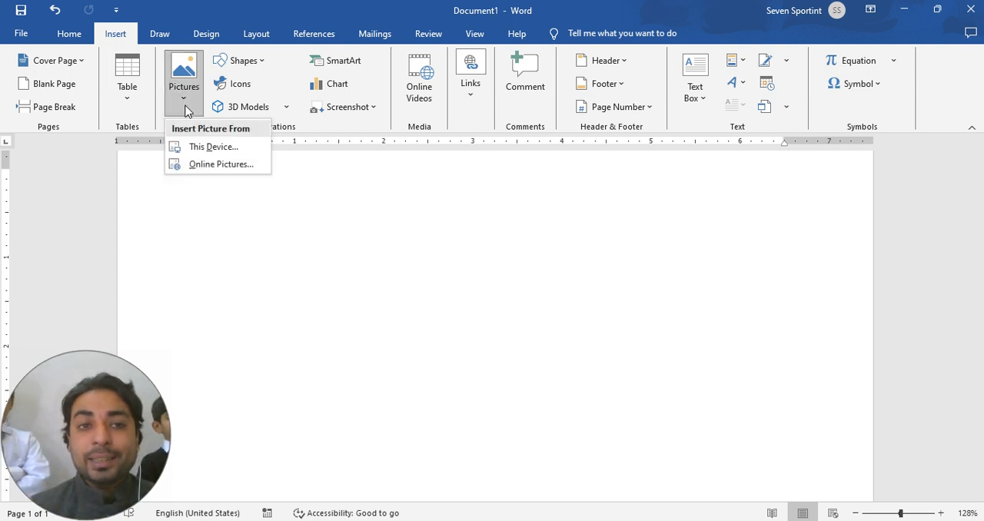
left_click(198, 147)
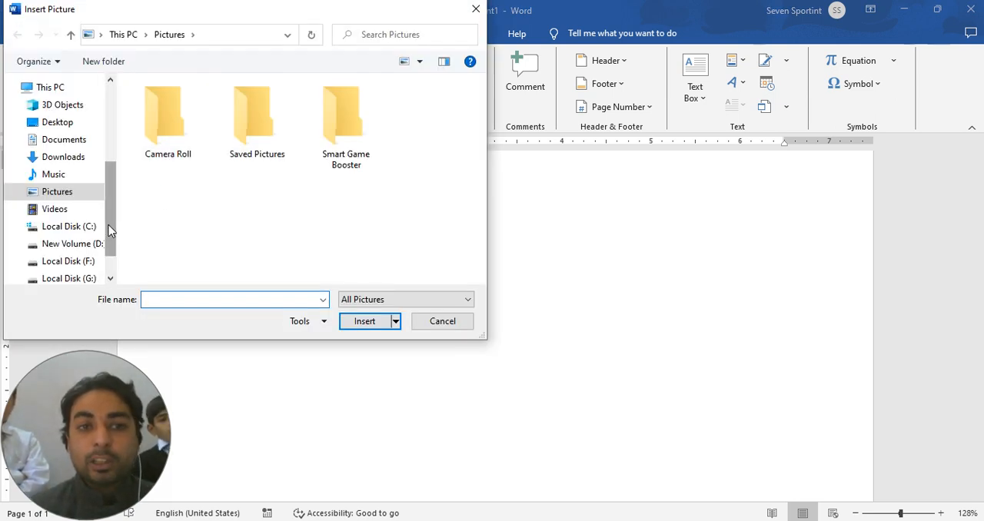
mouse_move(109, 231)
left_mouse_down()
mouse_move(110, 197)
mouse_move(115, 238)
left_mouse_up()
left_click(80, 140)
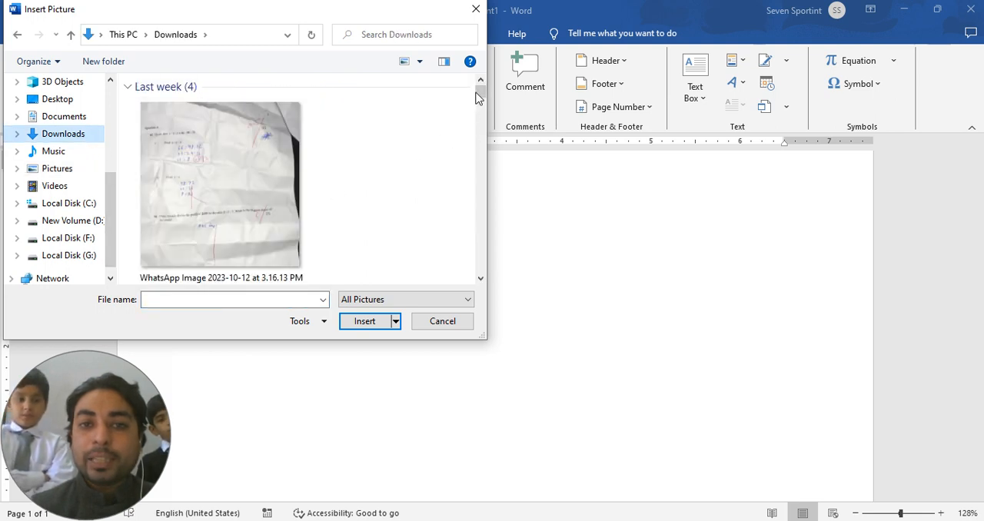
left_click_drag(481, 95, 481, 103)
left_click(225, 228)
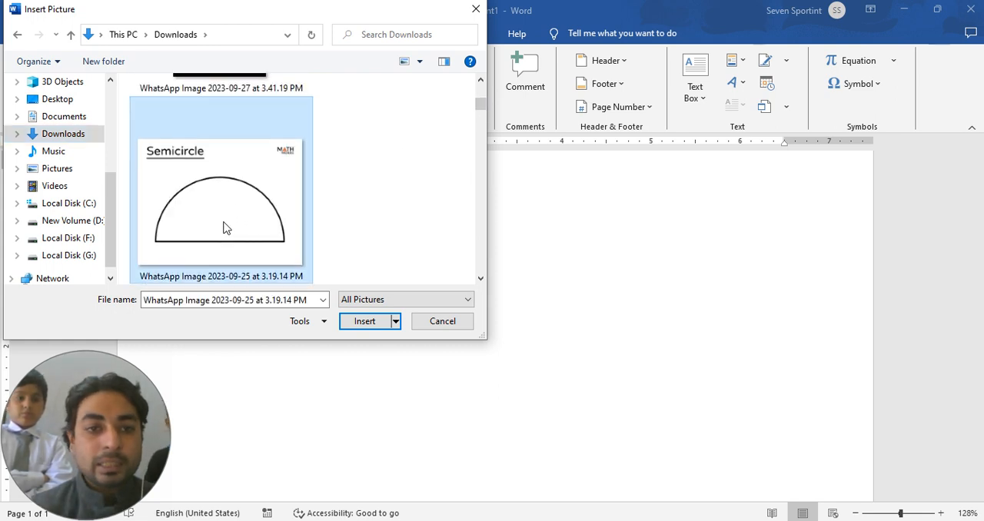
left_click(375, 323)
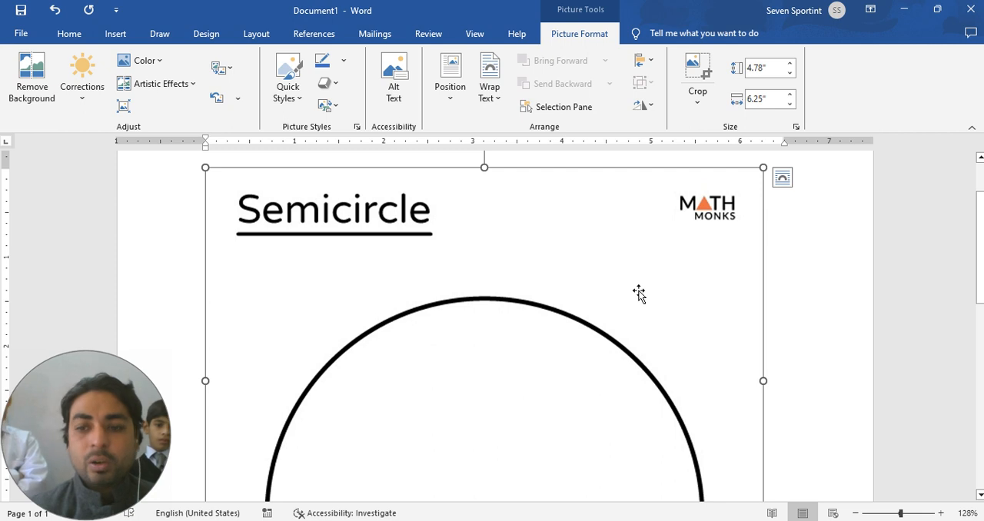
Step: Delete the semicircle picture and insert the protractor picture from the device's Desktop folder instead
key("Delete")
left_click(114, 33)
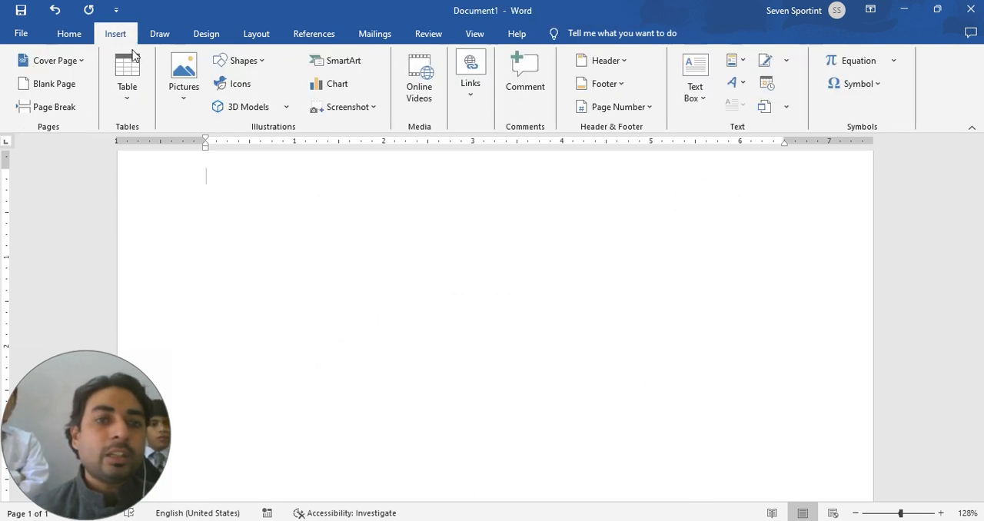
left_click(194, 105)
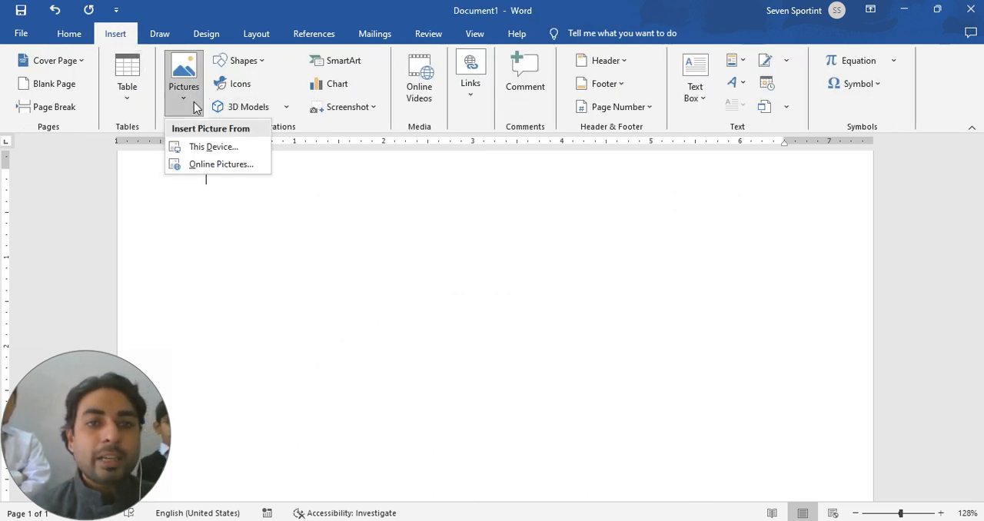
left_click(213, 148)
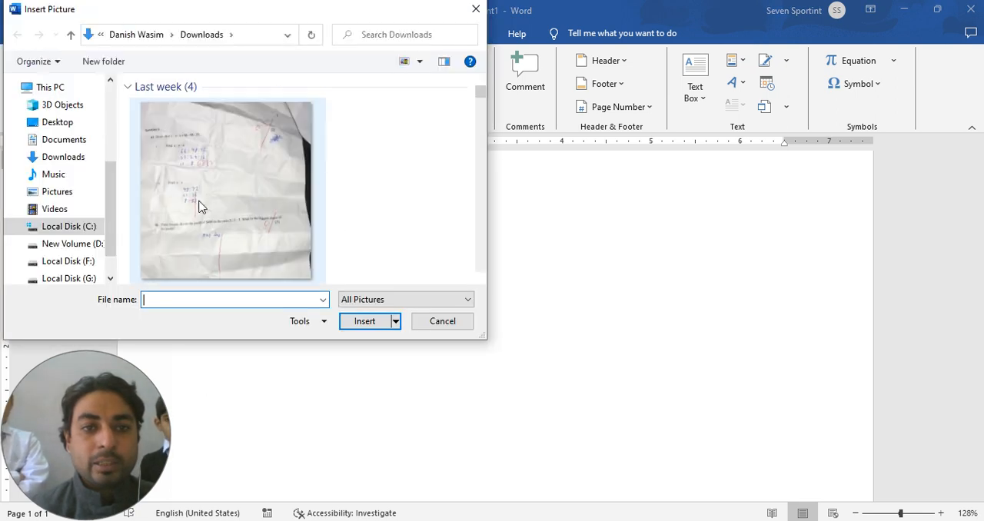
left_click(63, 123)
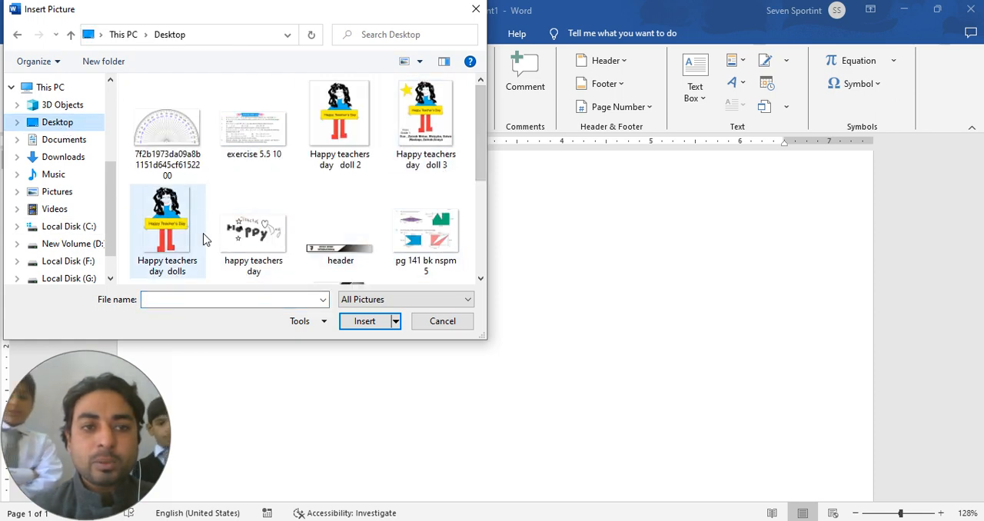
double_click(171, 128)
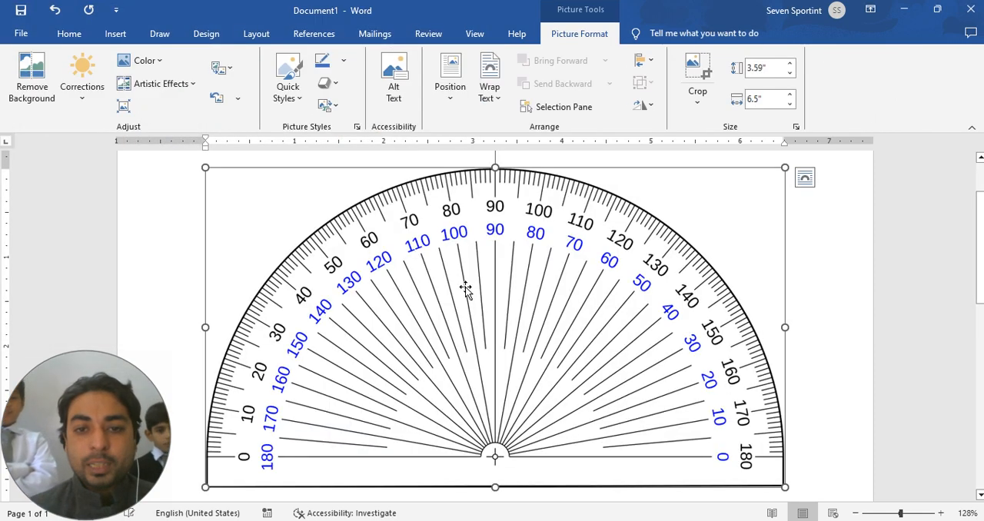
Step: Try to move the protractor picture slightly lower on the page and delete it
left_click_drag(464, 287, 467, 336)
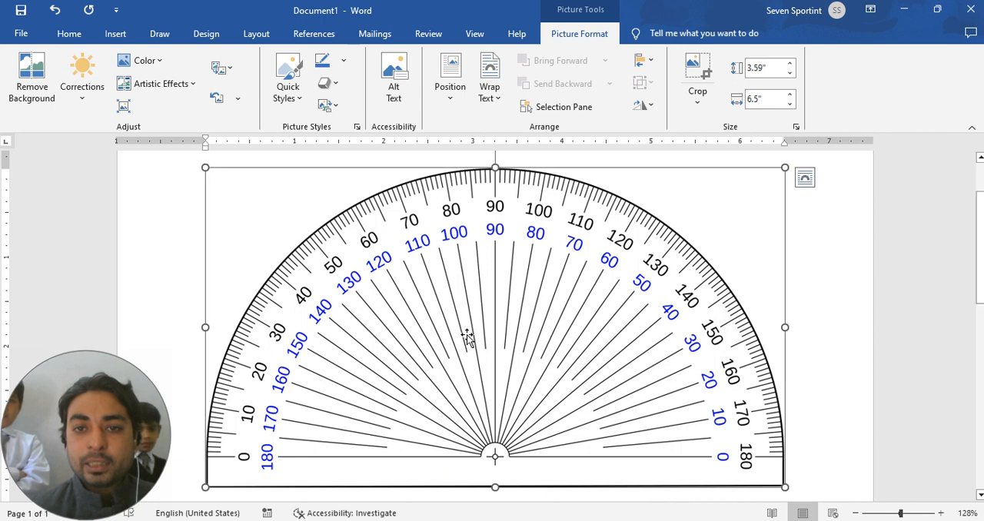
key("Delete")
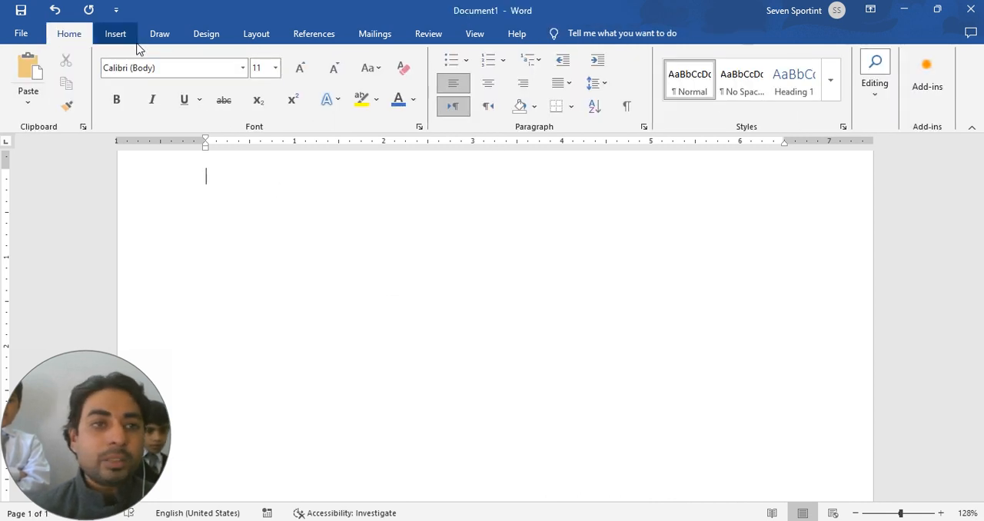
left_click(115, 34)
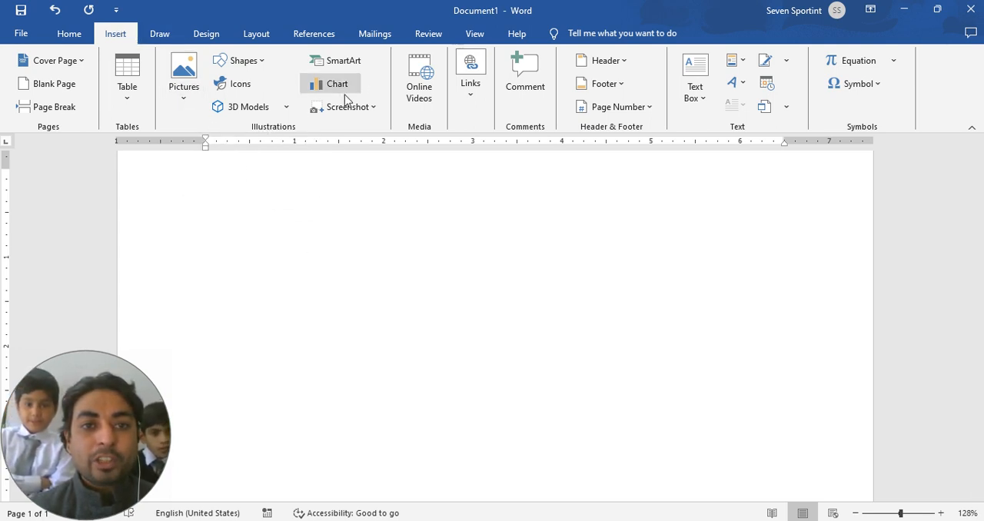
left_click(239, 86)
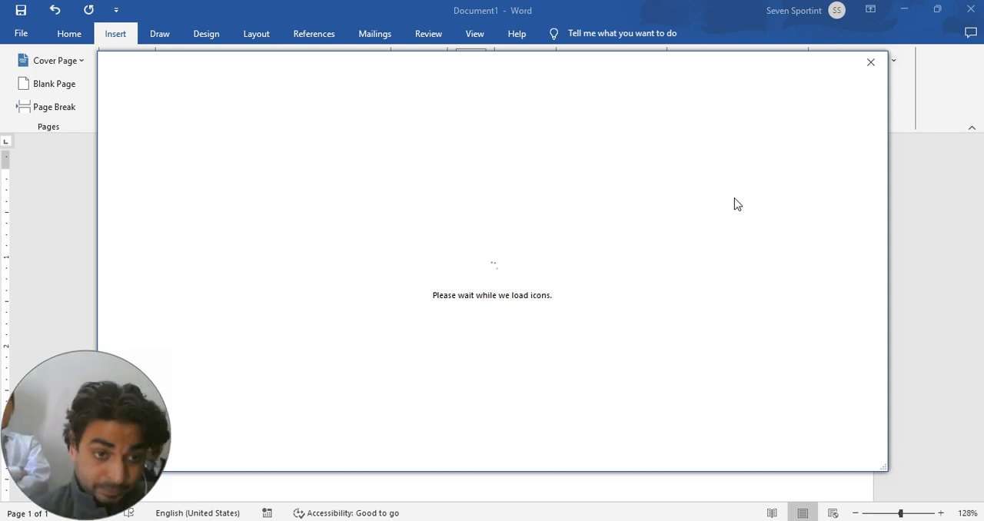
left_click(871, 62)
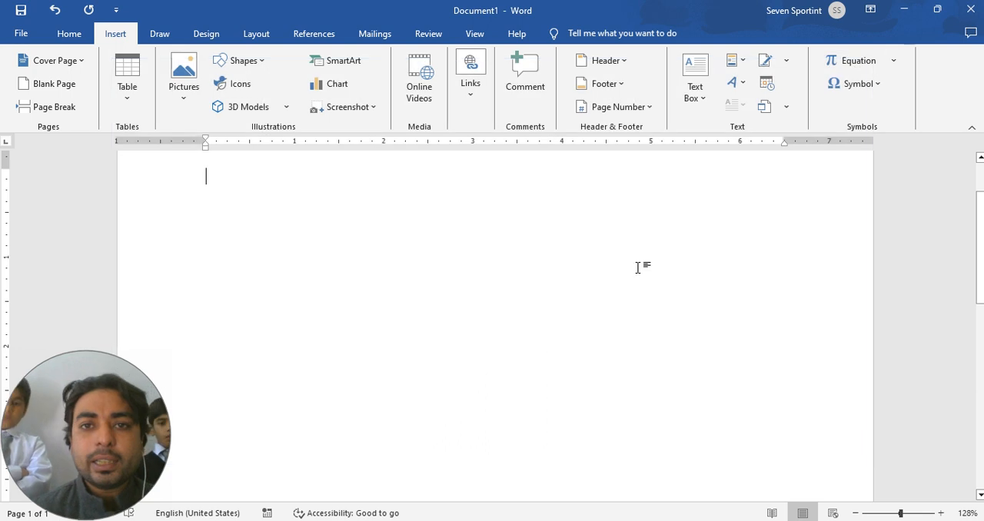
left_click(67, 35)
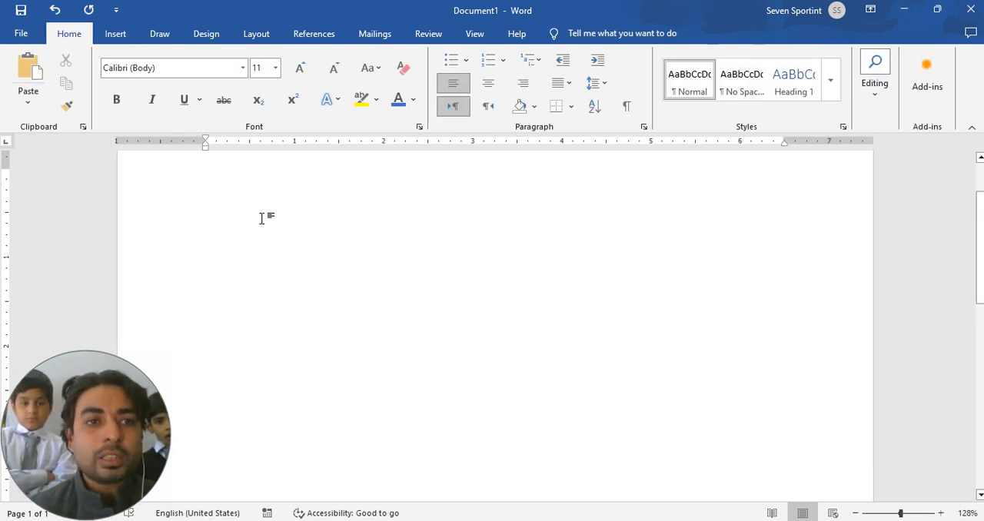
left_click(115, 34)
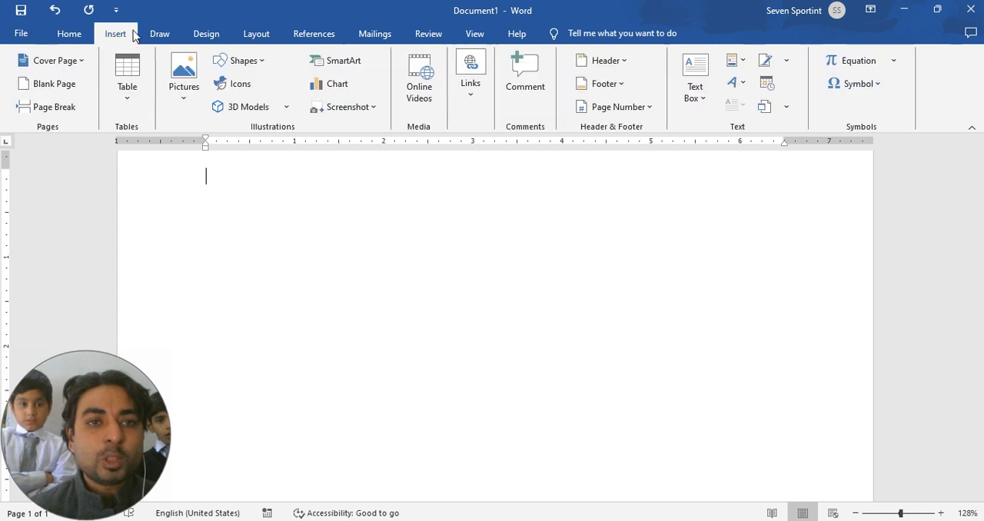
left_click(160, 34)
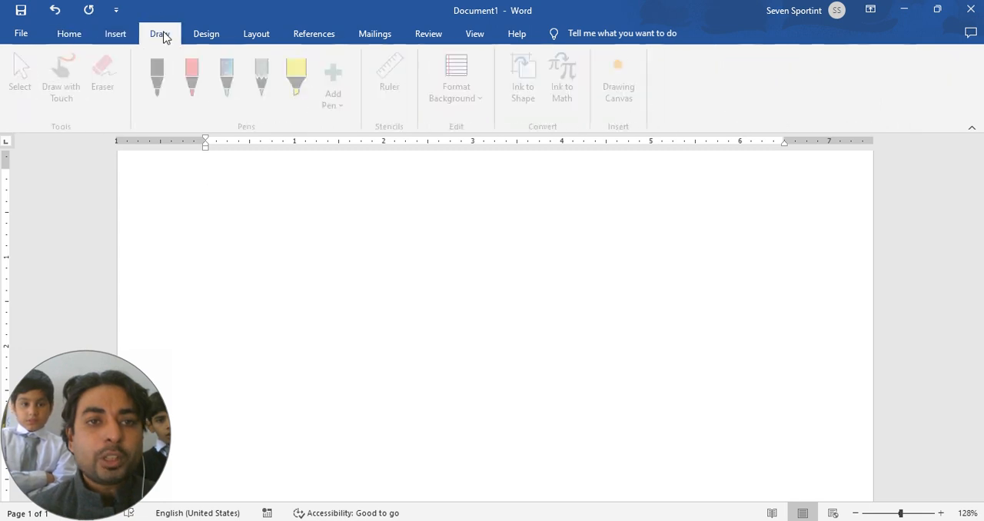
left_click(203, 40)
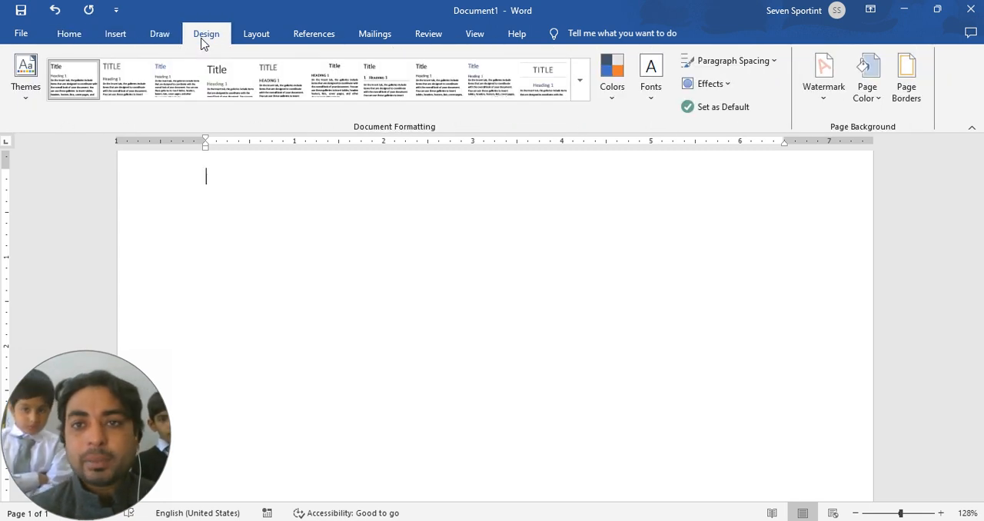
left_click(116, 38)
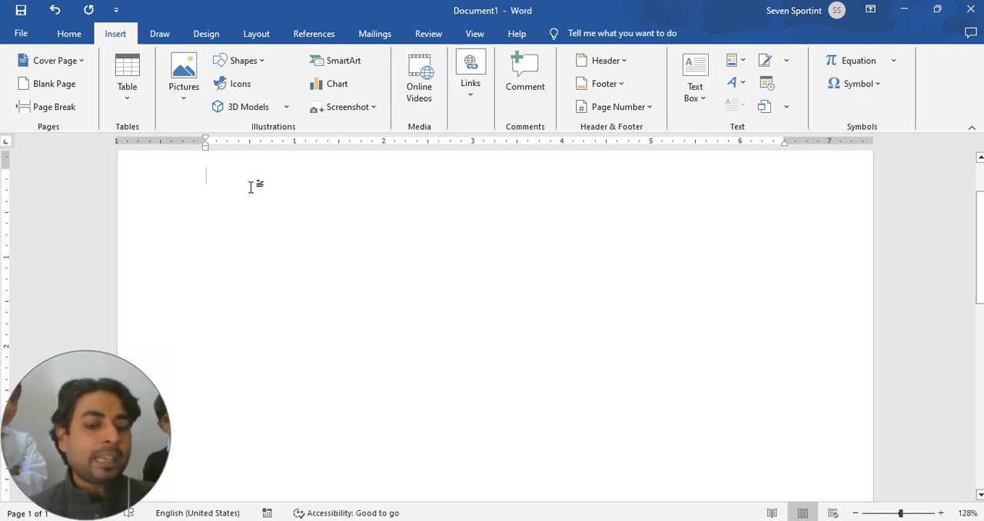
Step: Write "Go to insert tab" as the first line of the blank page, correcting the first word to "Go"
type("Got to")
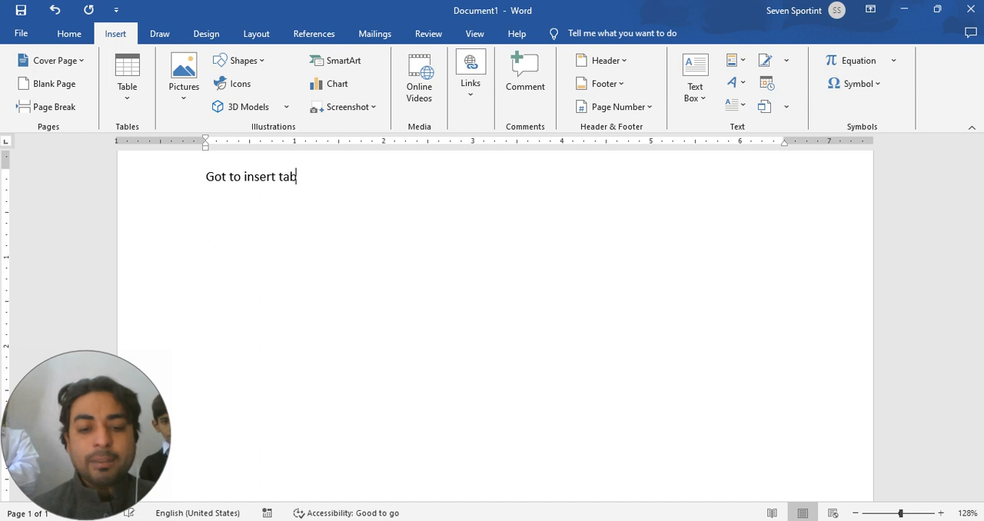
type(" insert tab")
key("Return")
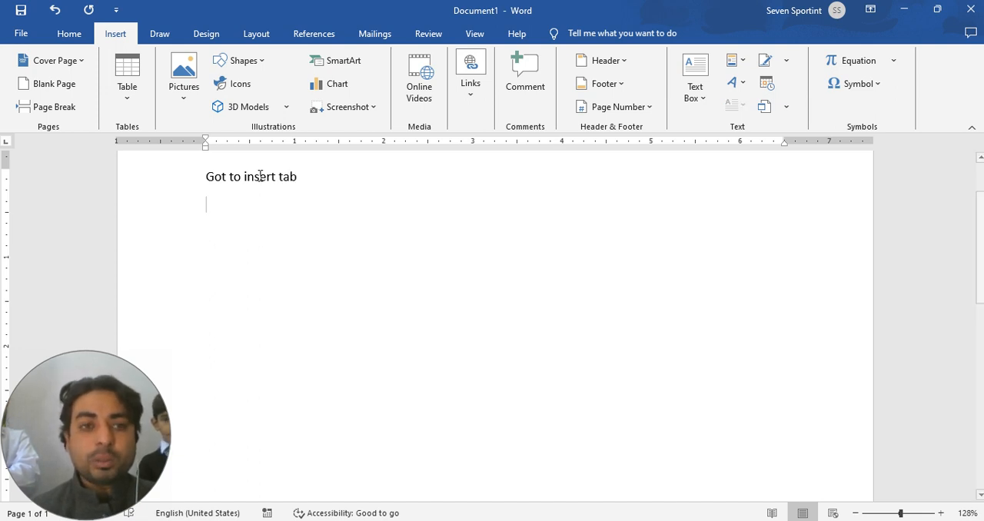
left_click(226, 176)
key("BackSpace")
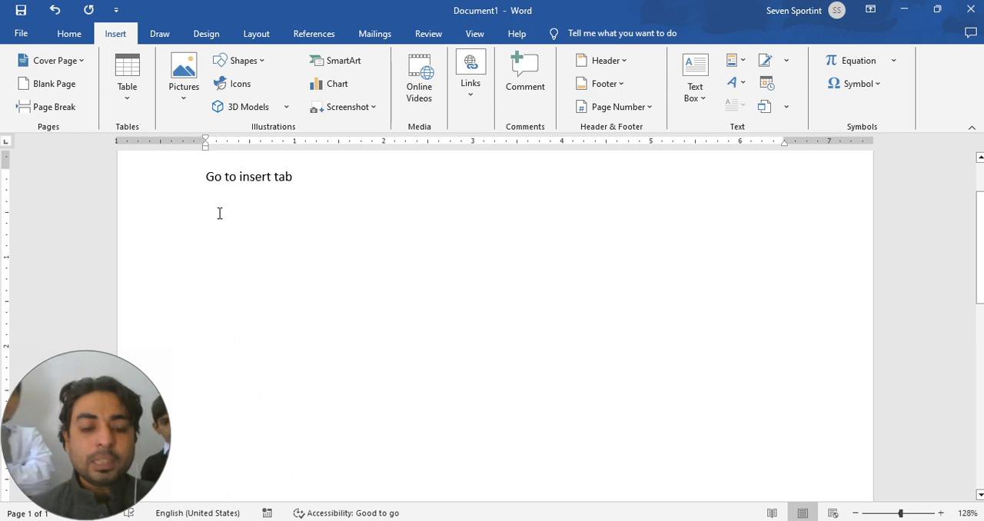
Step: Write "Go text group click word art" on the second line and leave an empty line below it
left_click(219, 213)
type("Go text group clic")
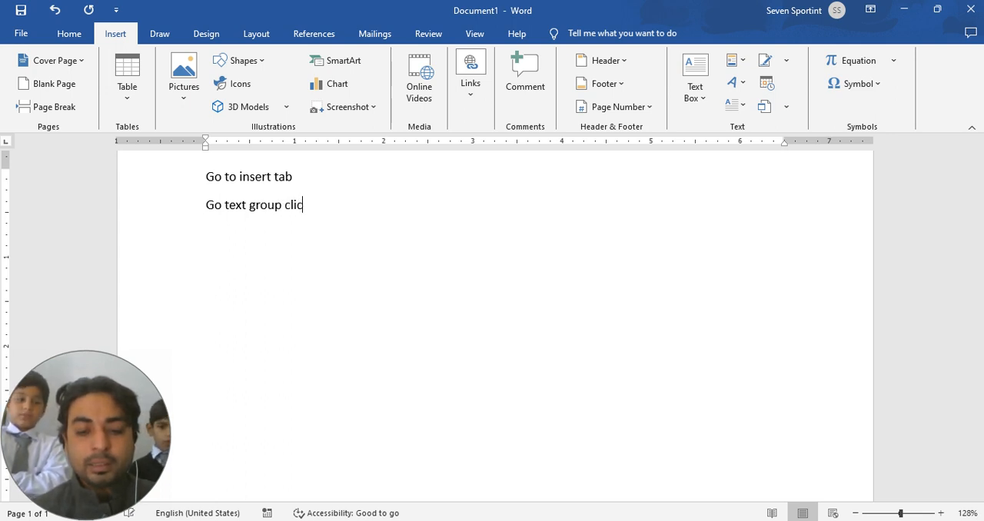
type("wo")
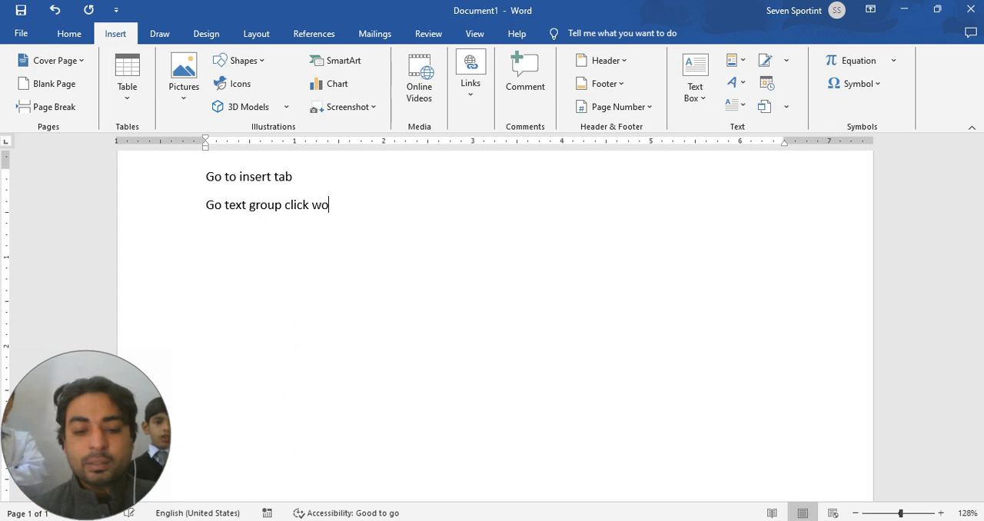
type("rd ar")
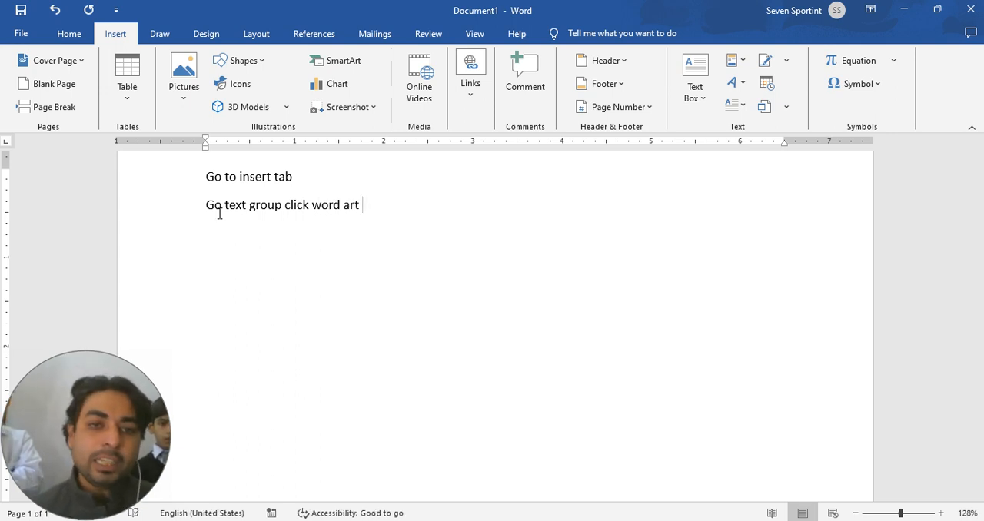
type("t")
key("Return")
key("Return")
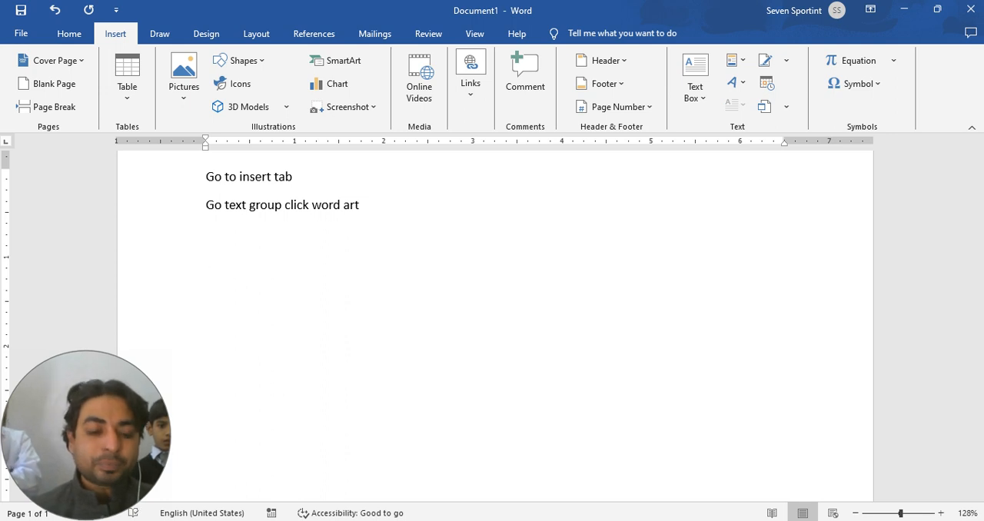
Step: Write the text box instructions below the empty line as three lines: "Go to insert tab", "Go to text group" and "Click text box"
type("got")
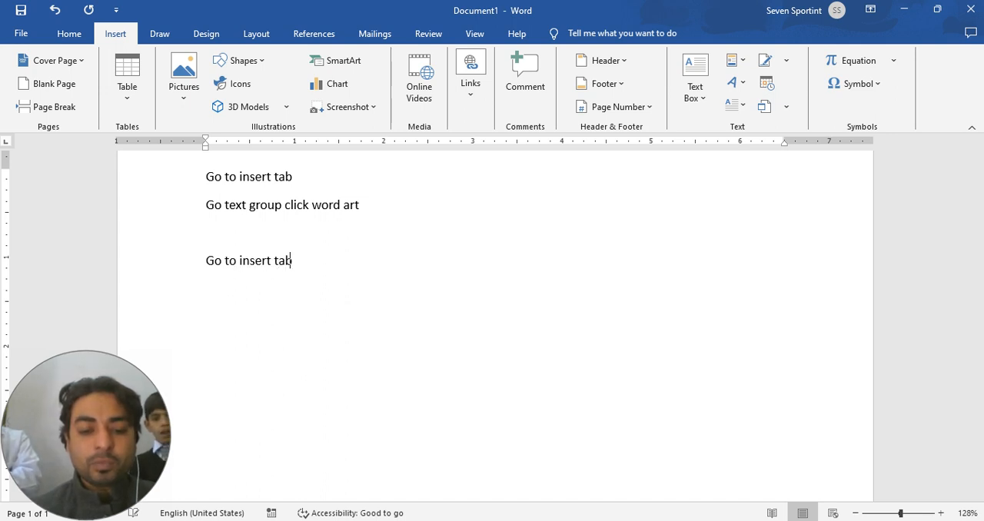
type("o ")
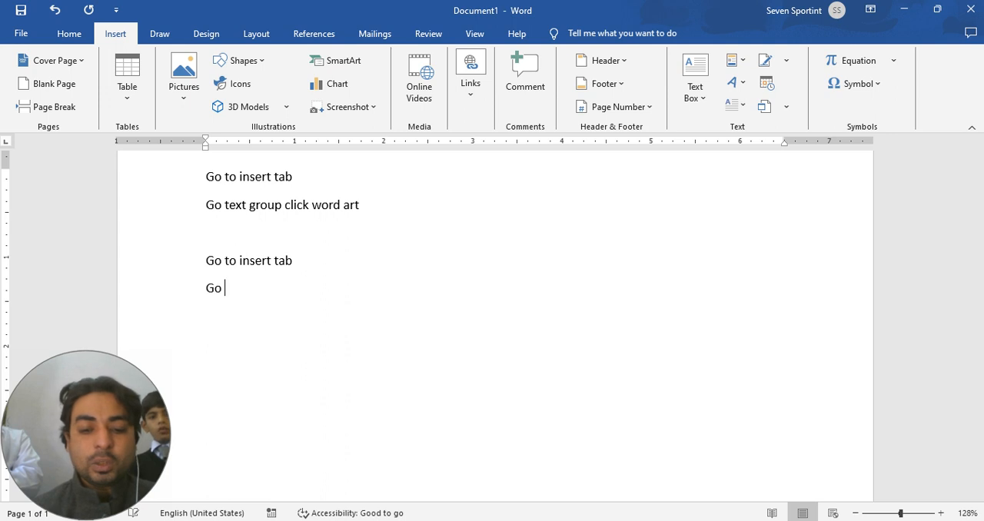
type("to text gro")
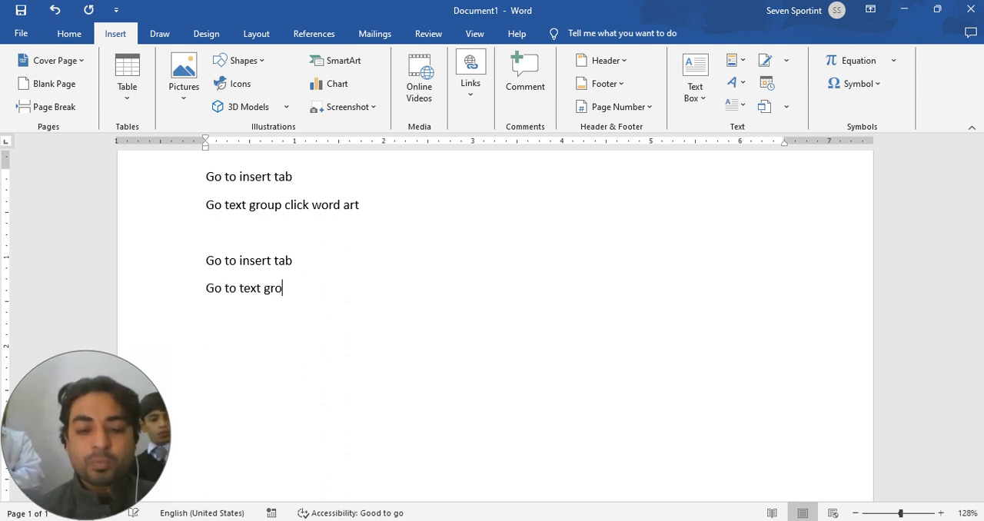
type("up ")
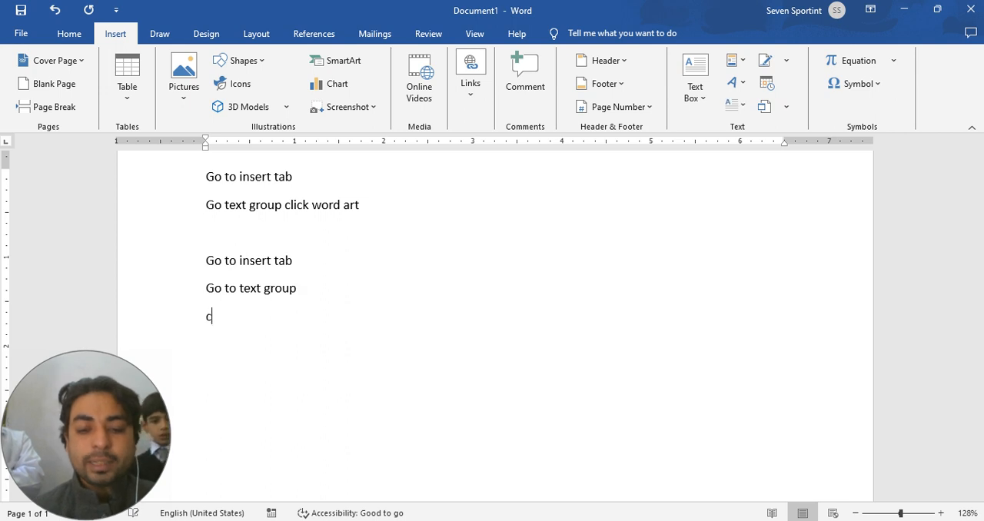
type("ck ")
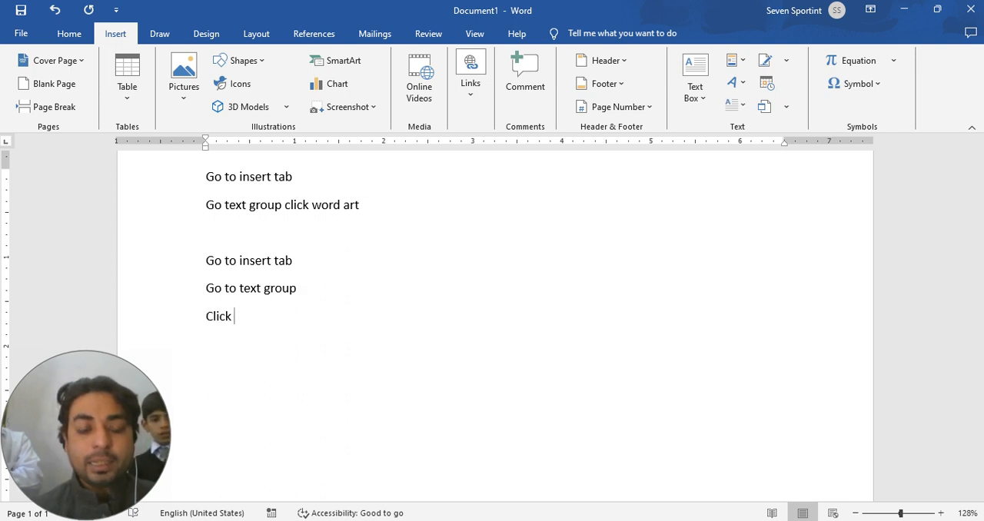
type("text box")
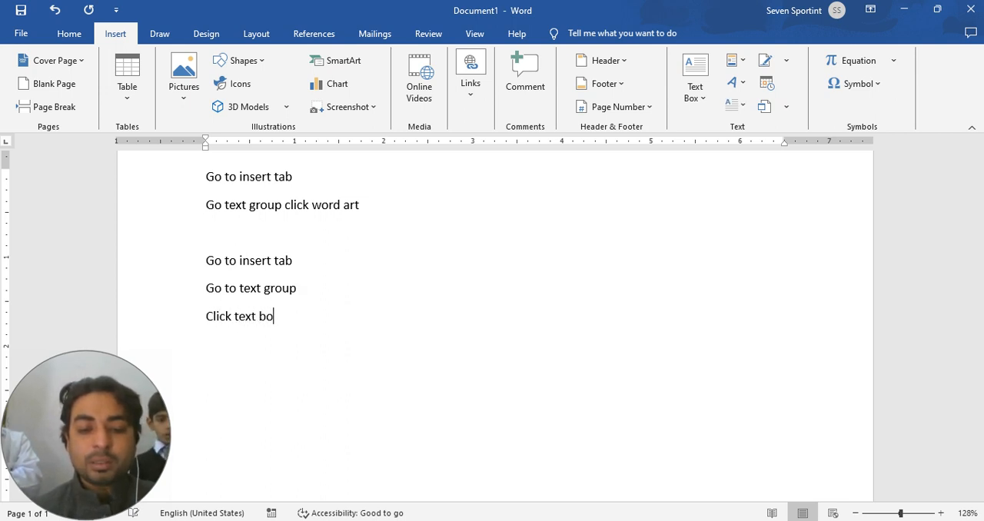
Step: Leave an empty line below the text box instructions and write "Go to insert tab" as the first picture instruction
key("Return")
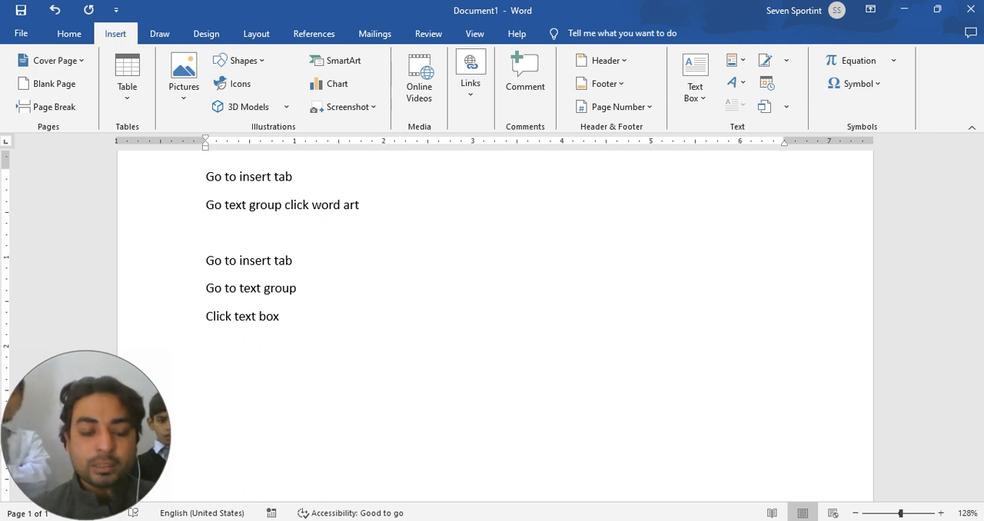
type("go ")
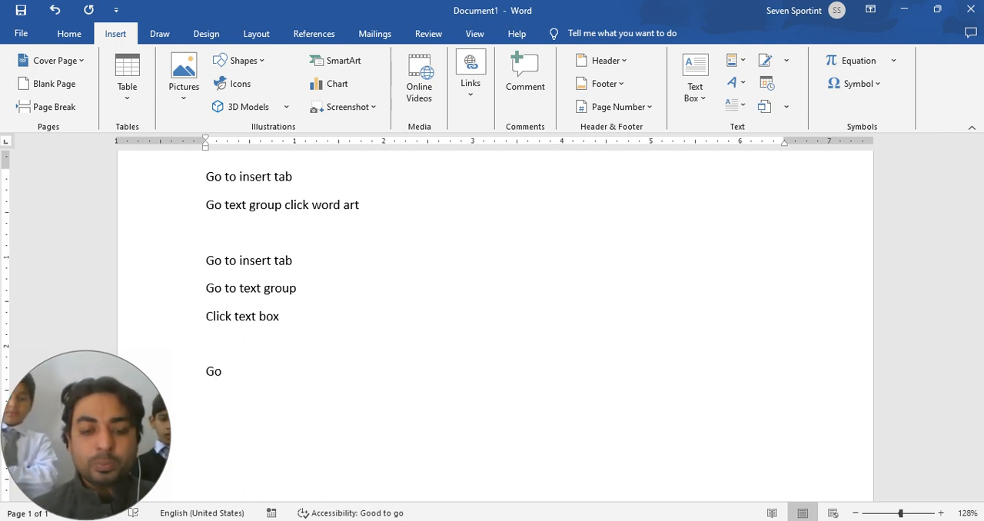
type("to in")
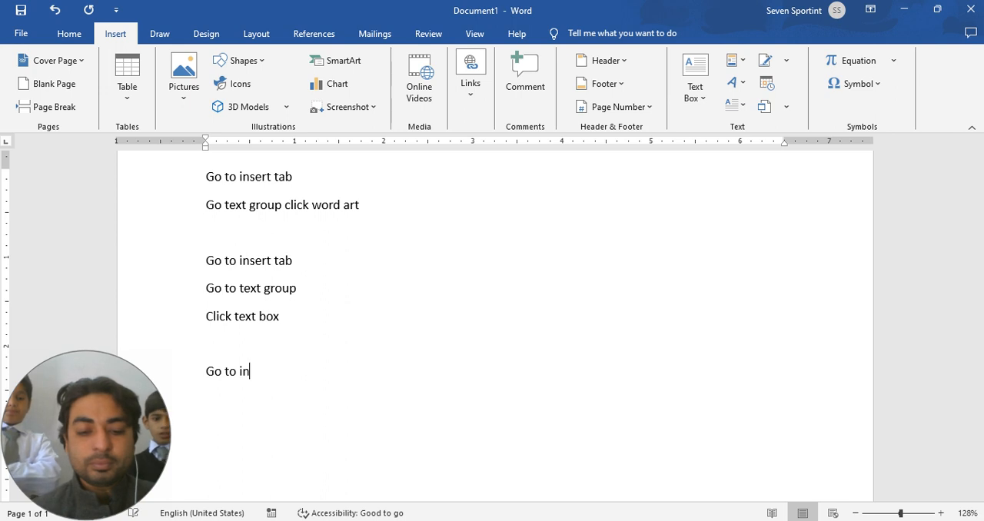
type("sert tab")
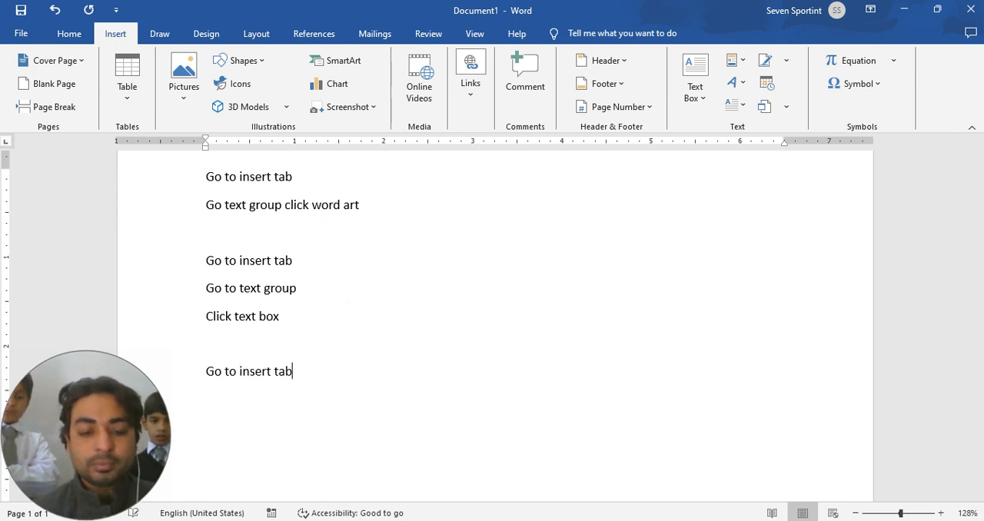
type("go")
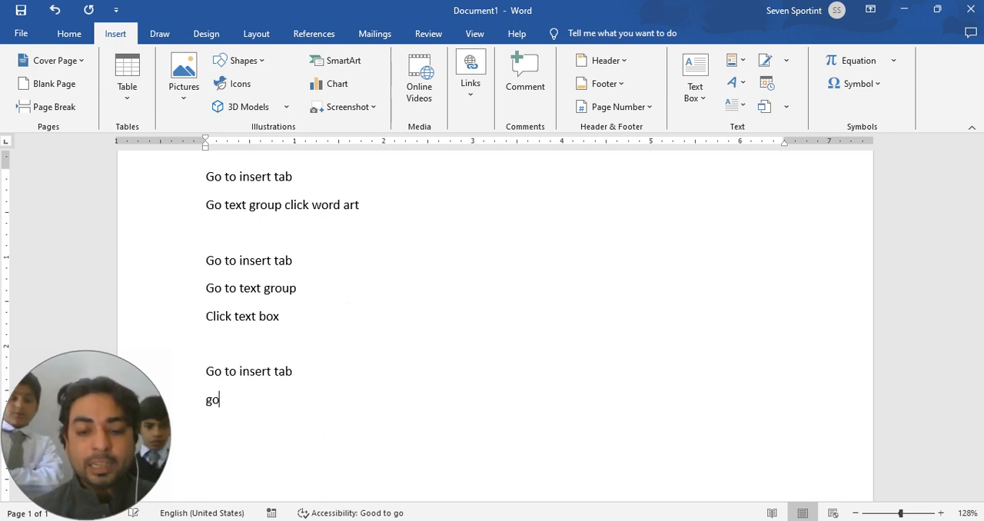
type(" to illus")
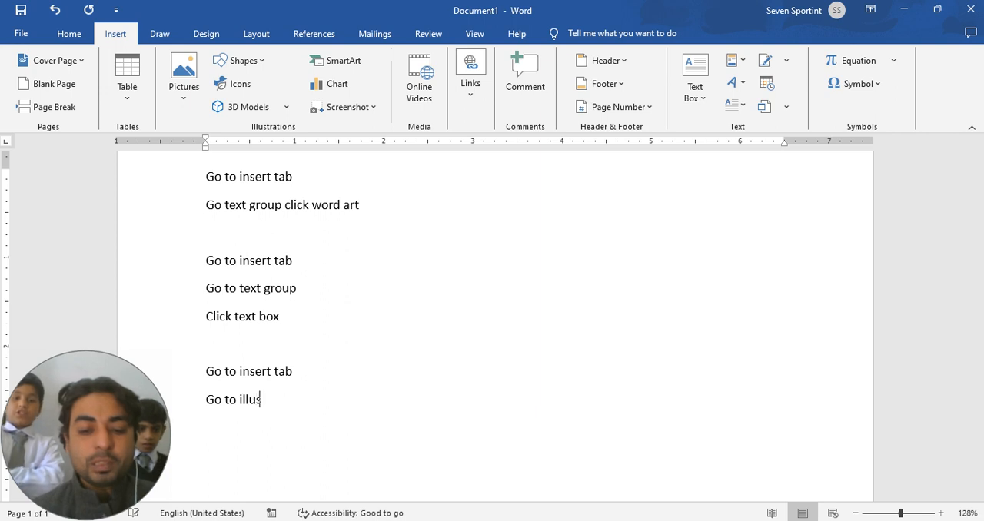
type("tration ")
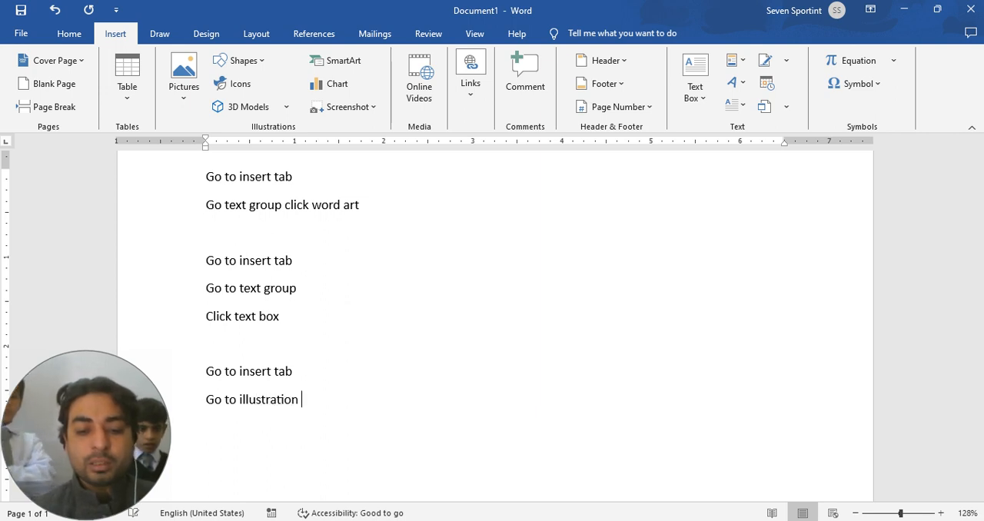
type("gru")
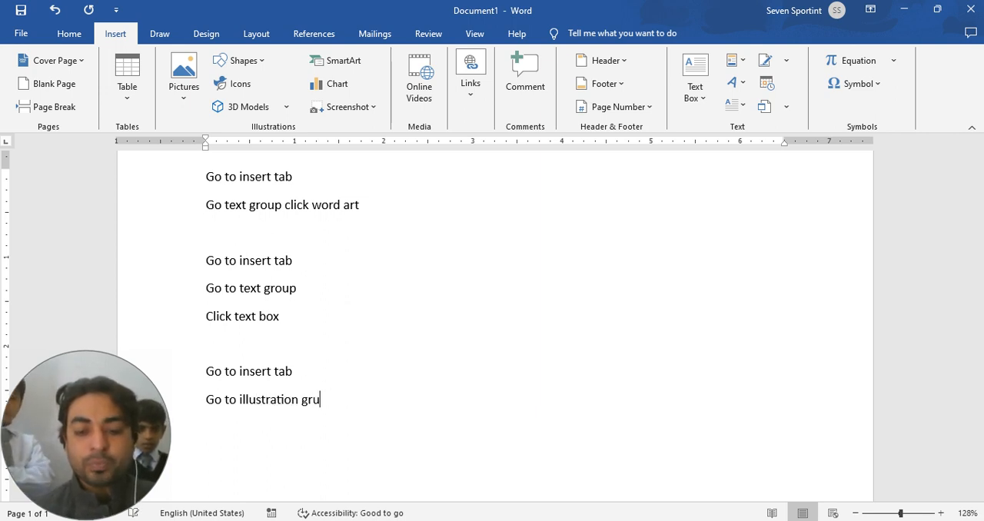
Step: Write "Go to illustration group" and "Click picture" as the following two lines of the picture instructions
key("BackSpace")
type("oup")
type("cl")
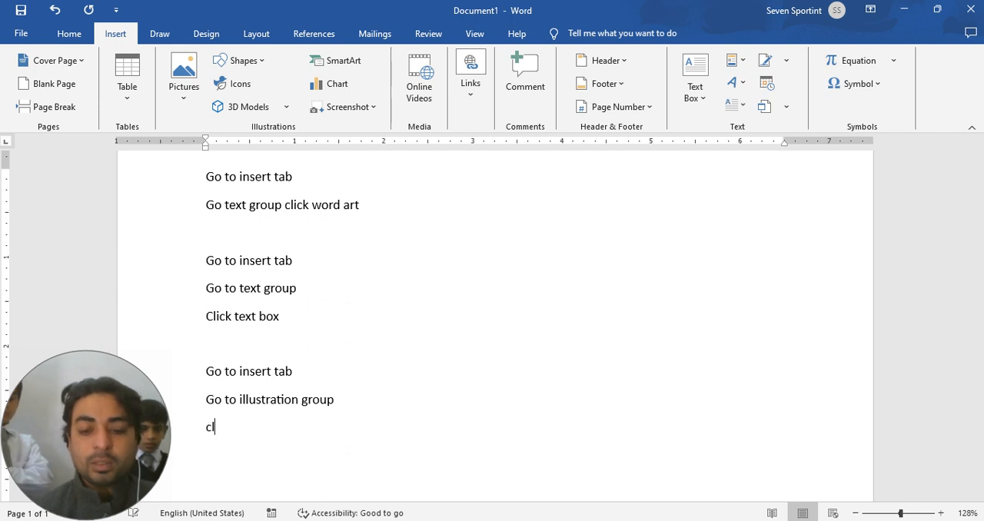
type("ick pic")
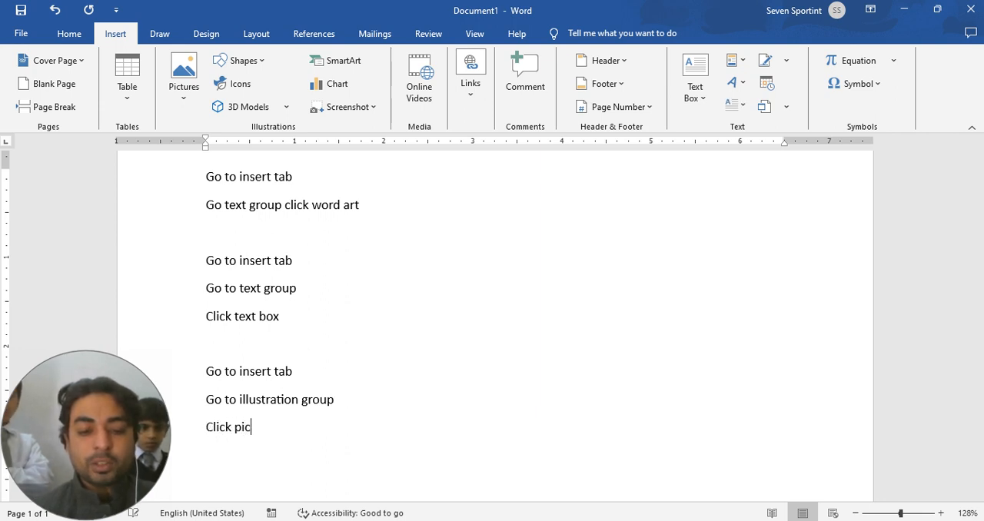
type("ture")
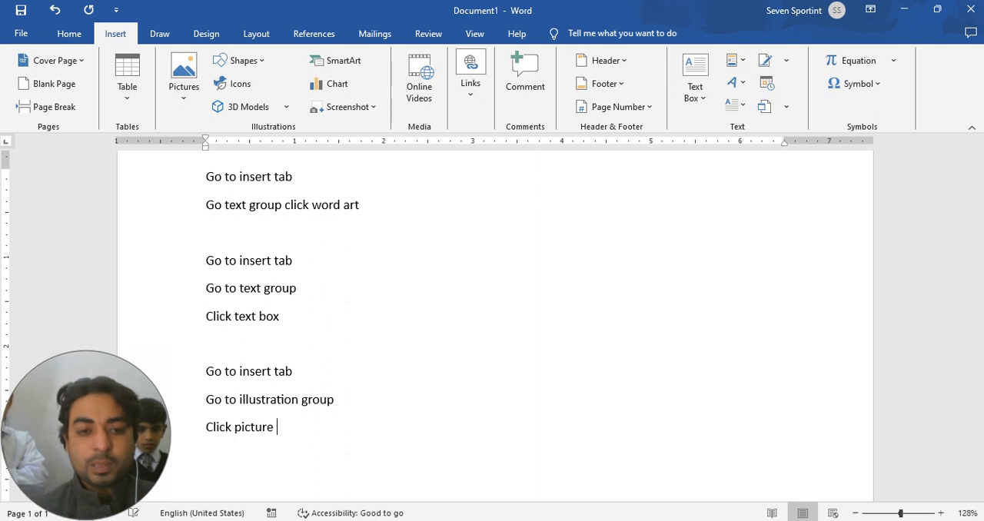
Step: Write "Choose from your device or online" as the last picture instruction, correcting "of" to "or"
key("Return")
type("choos")
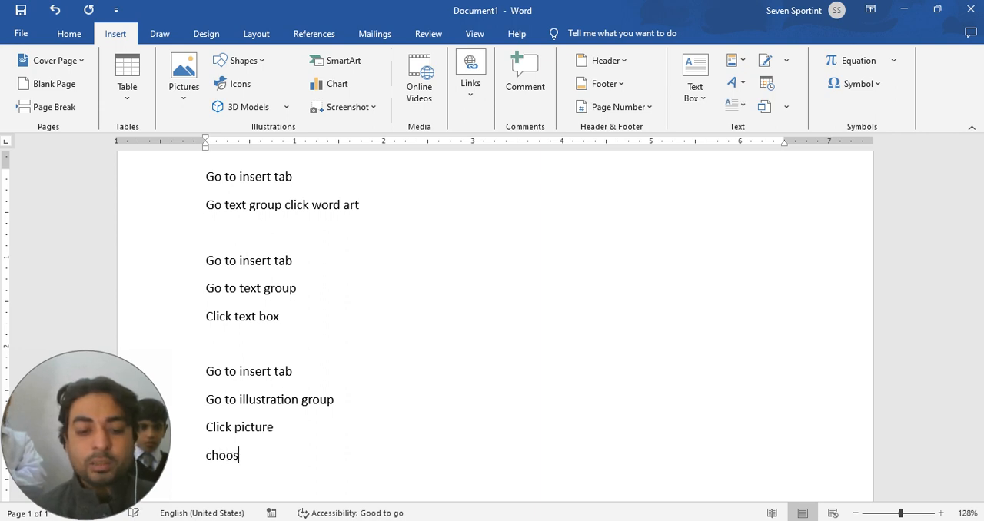
type("e from ")
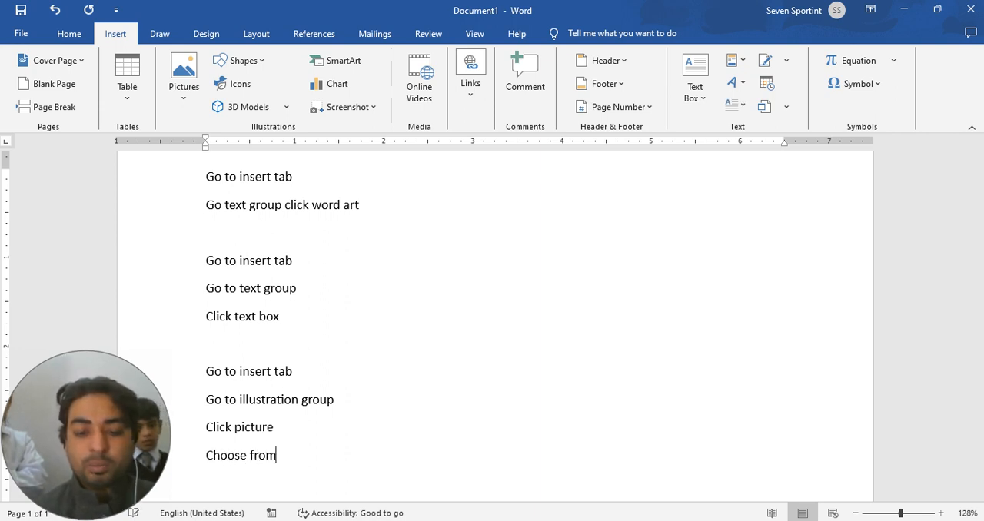
type("your d")
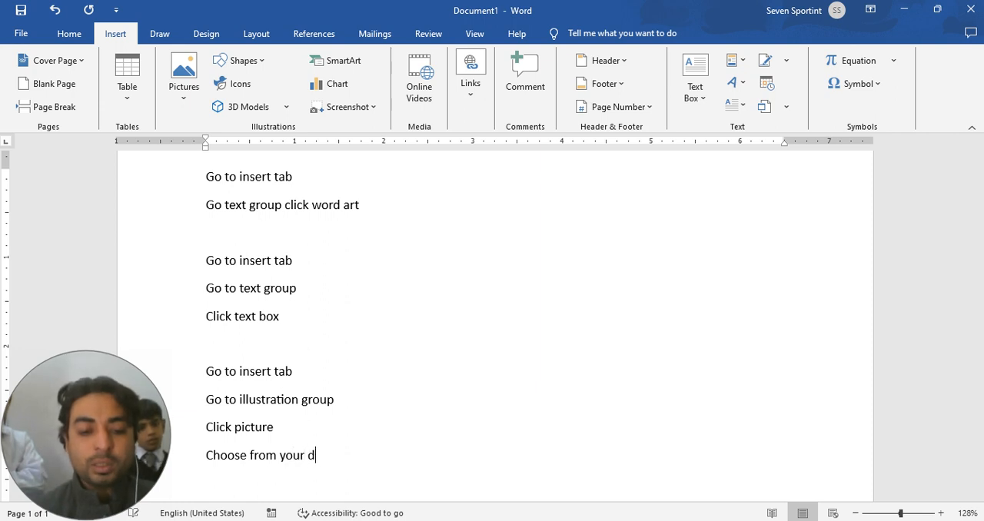
type("evis")
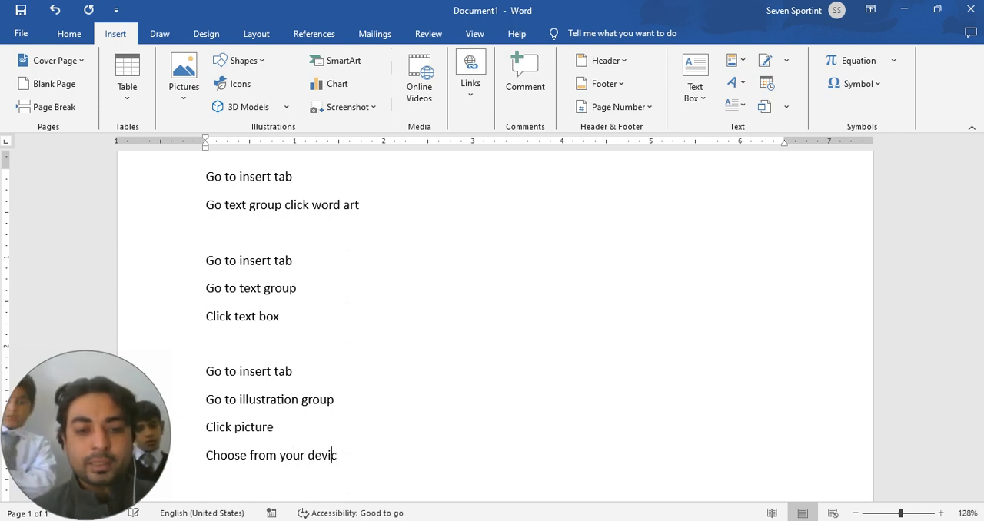
type("e of ")
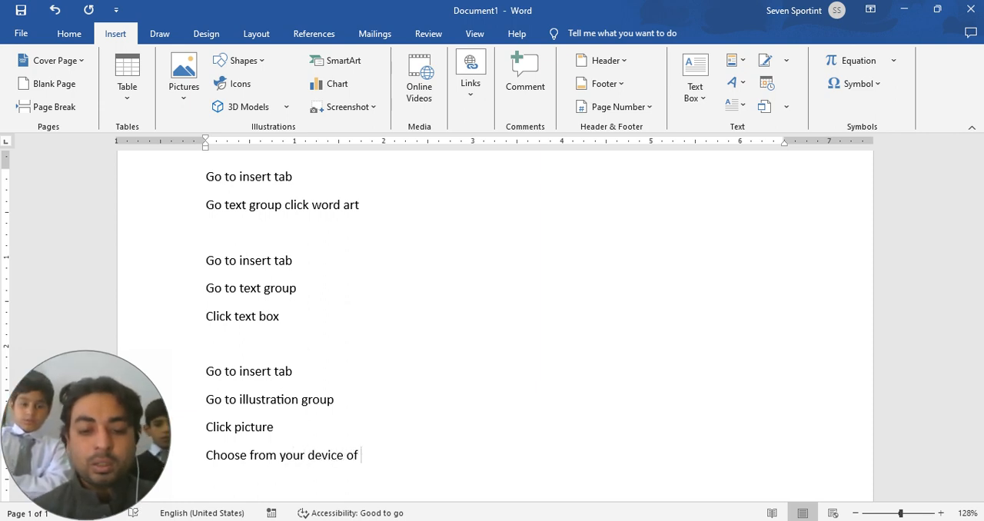
type("online")
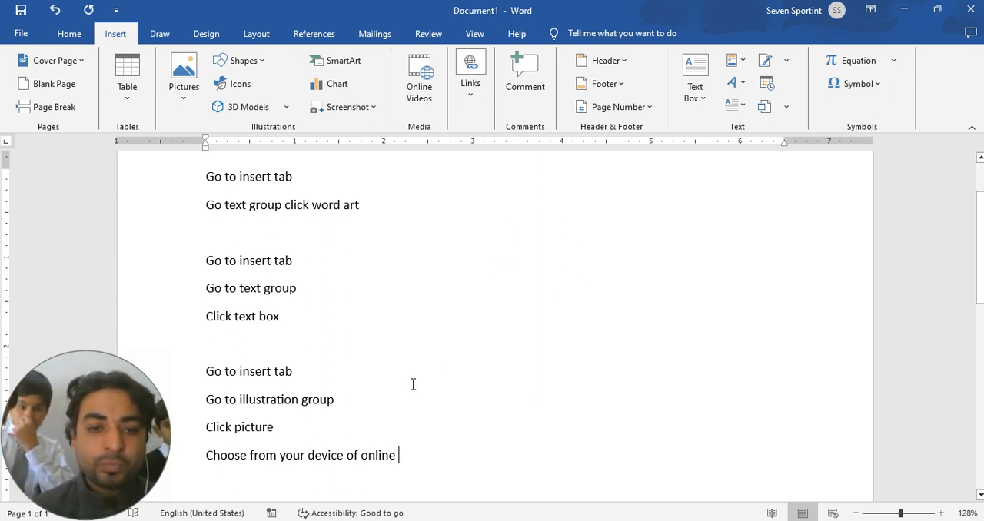
left_click(356, 456)
key("BackSpace")
type("r")
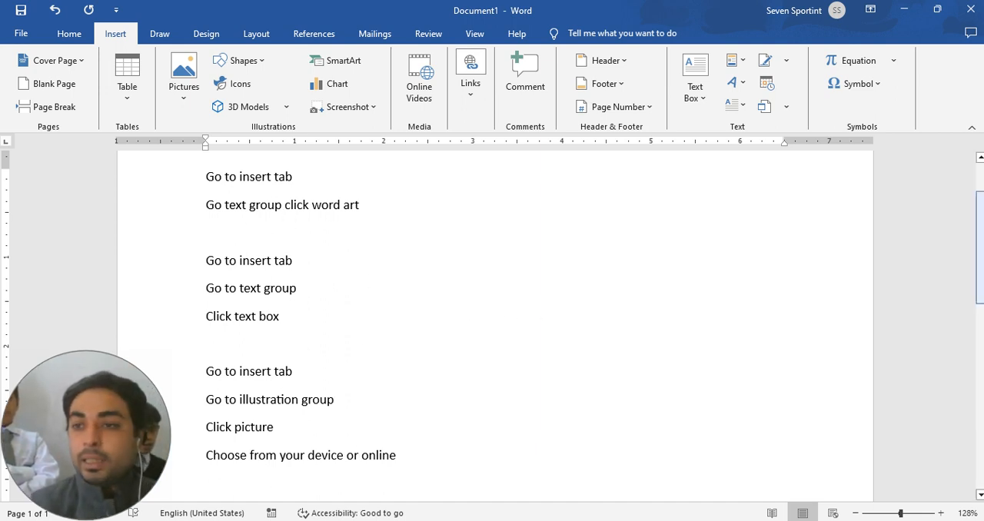
Step: Insert a Simple Text Box from the built-in text box gallery and clear its placeholder text
scroll(492, 300, "up", 2)
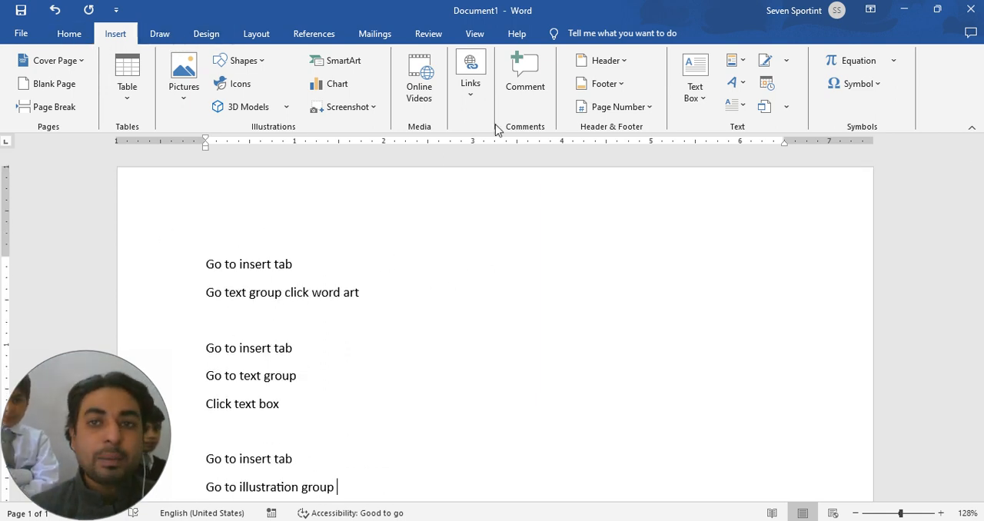
left_click(69, 34)
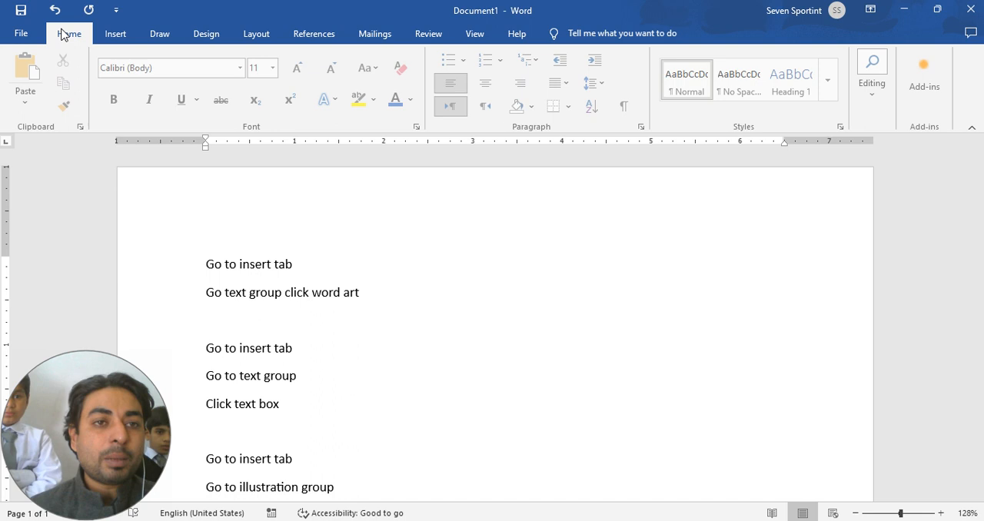
left_click(119, 38)
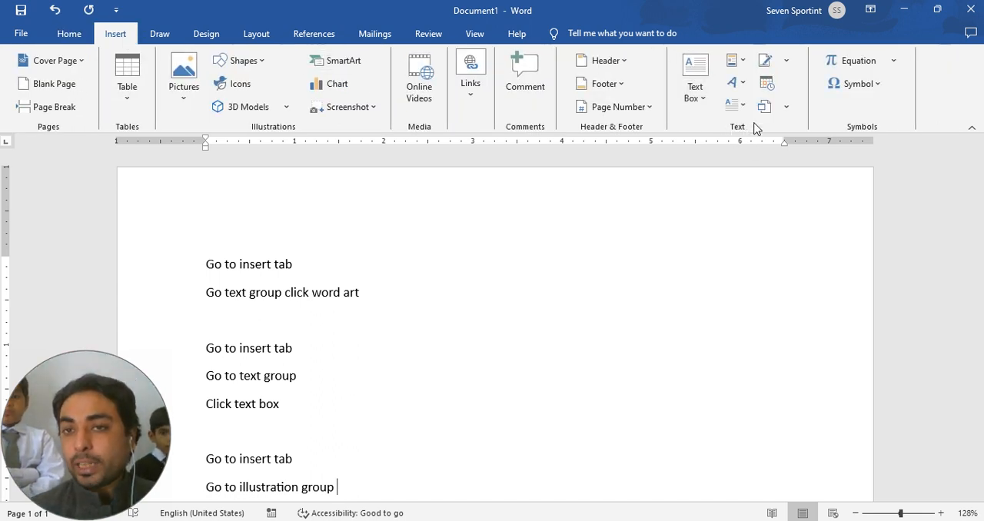
left_click(706, 100)
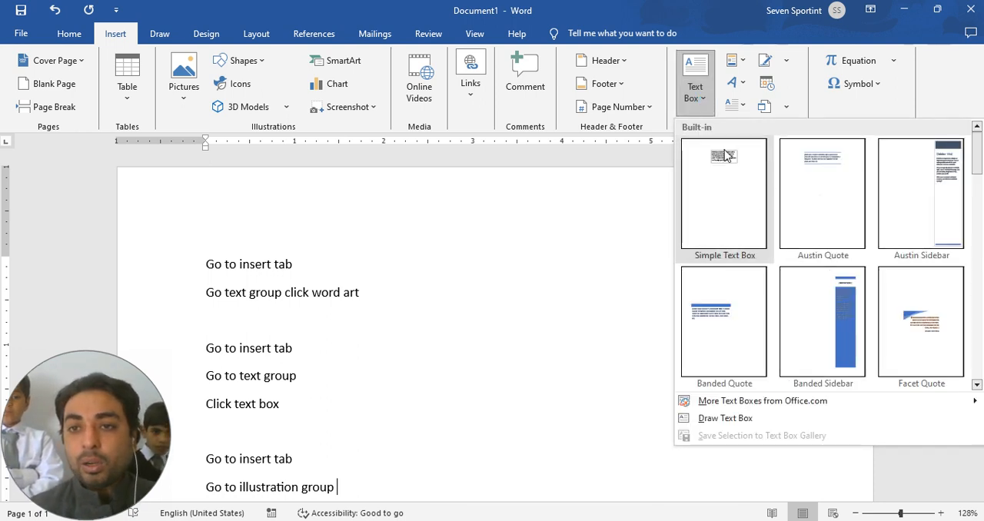
left_click(726, 158)
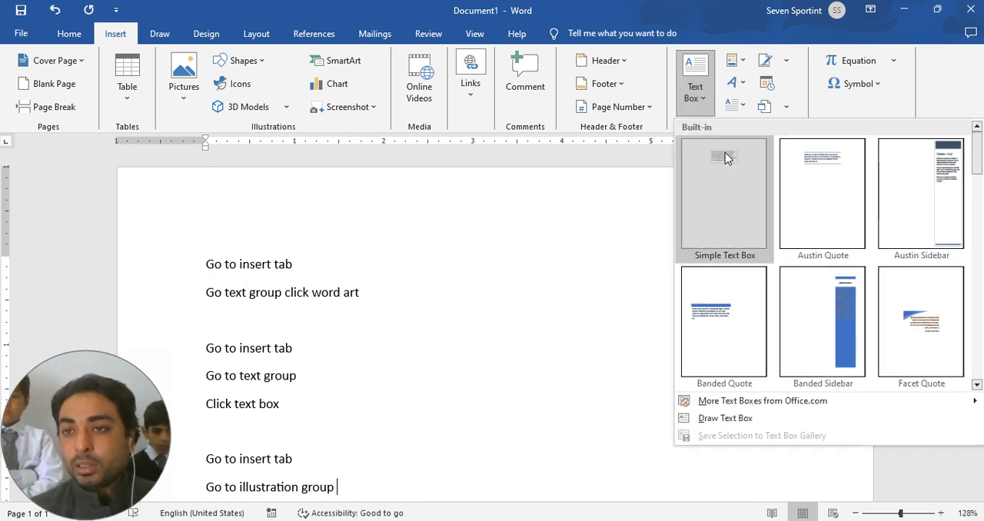
key("Delete")
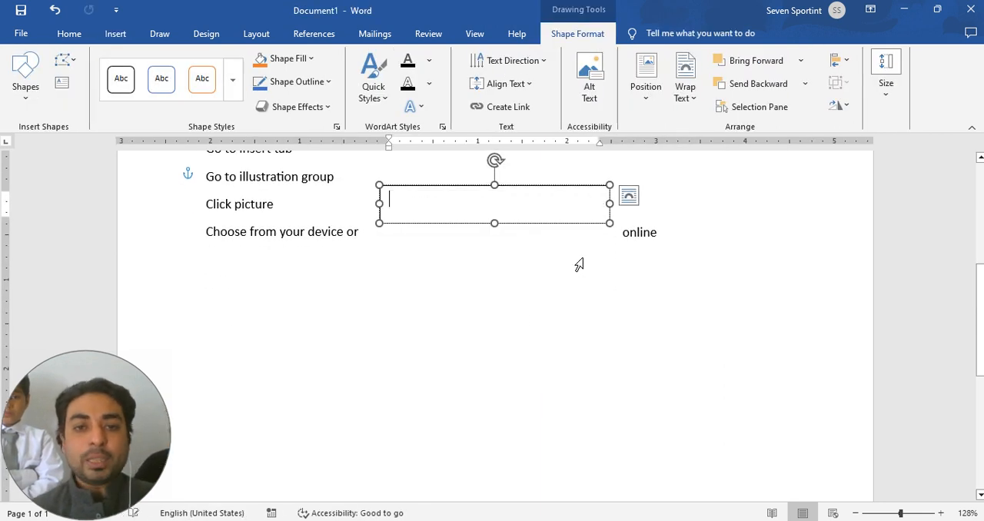
Step: Write "Go to insert tab" and "Go to text group" on separate lines inside the new text box
type("Go to i")
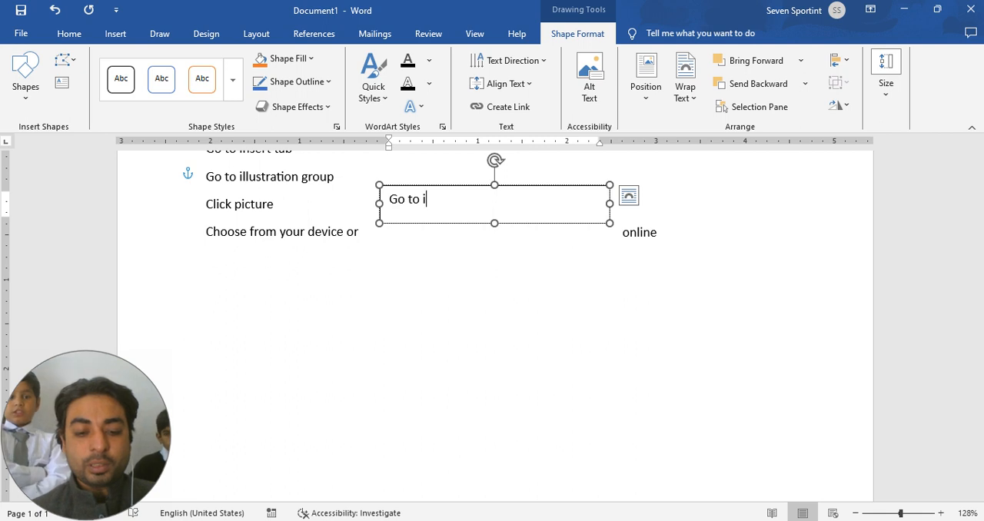
type("nsert ")
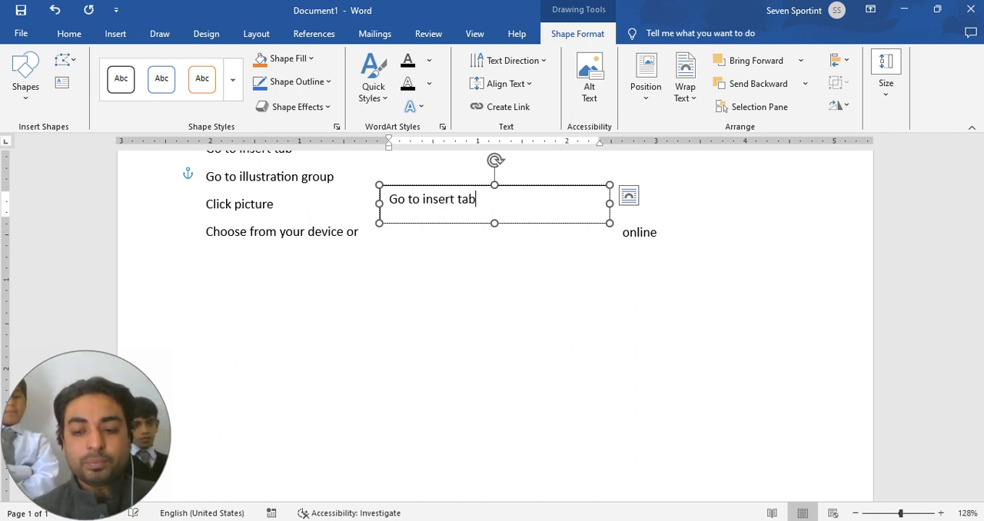
type("tab")
key("Return")
type("go t")
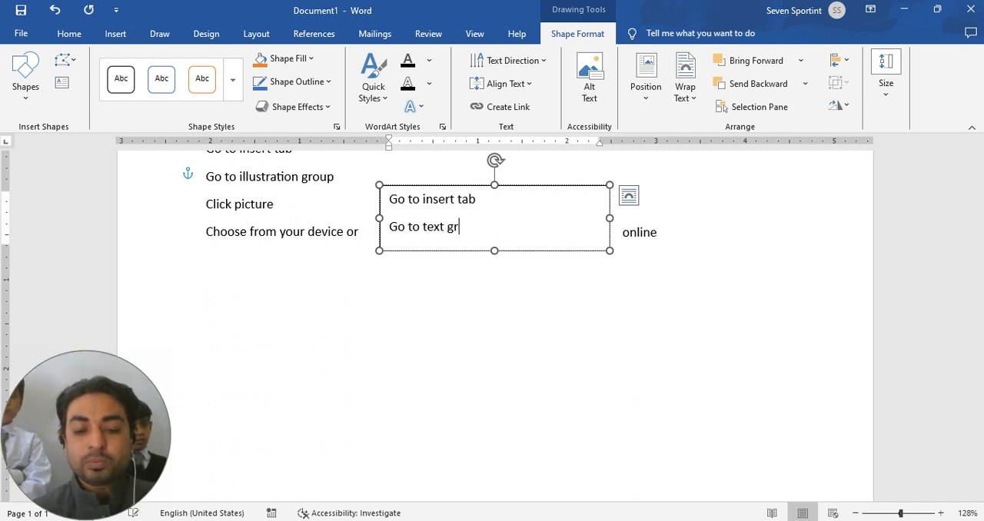
type("o text group")
key("Return")
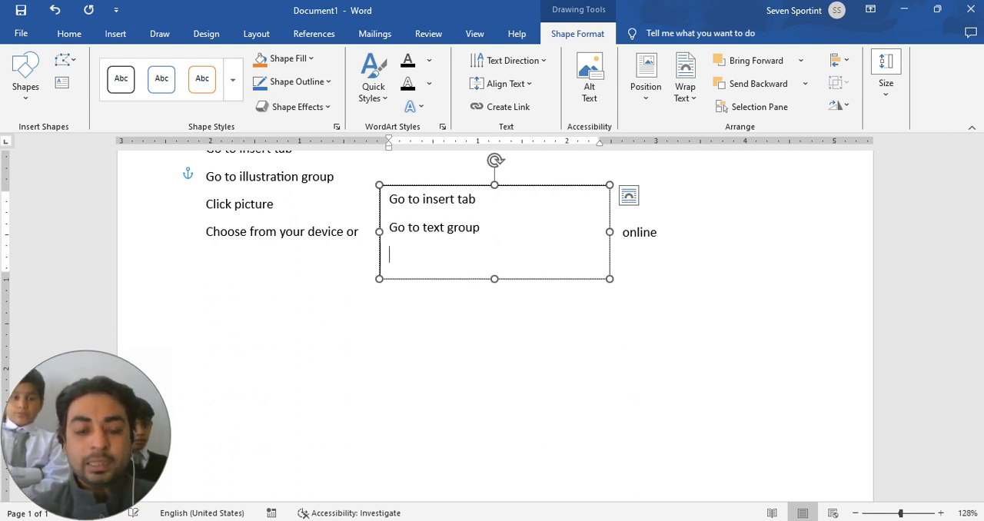
Step: Write "Select text box" as the third line inside the text box and add an empty line below it
type("go t")
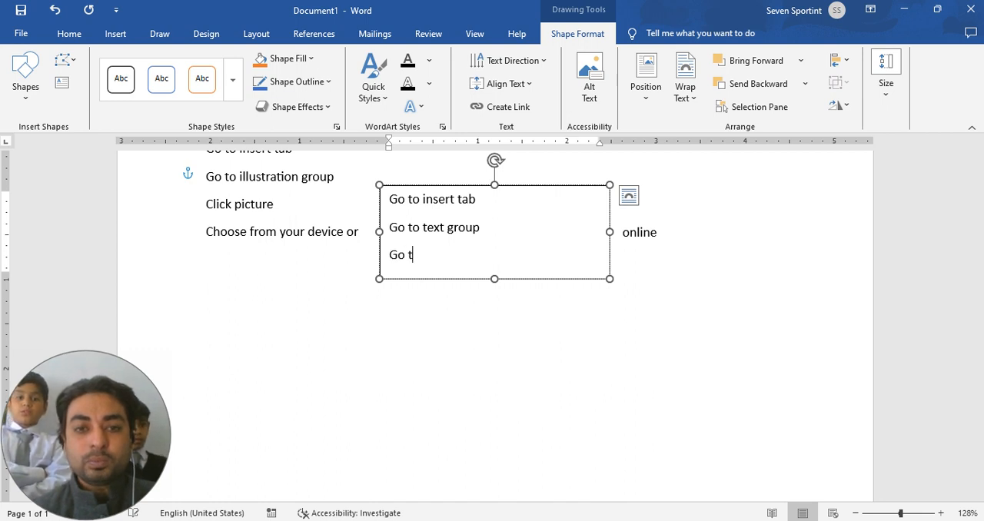
key("BackSpace")
key("BackSpace")
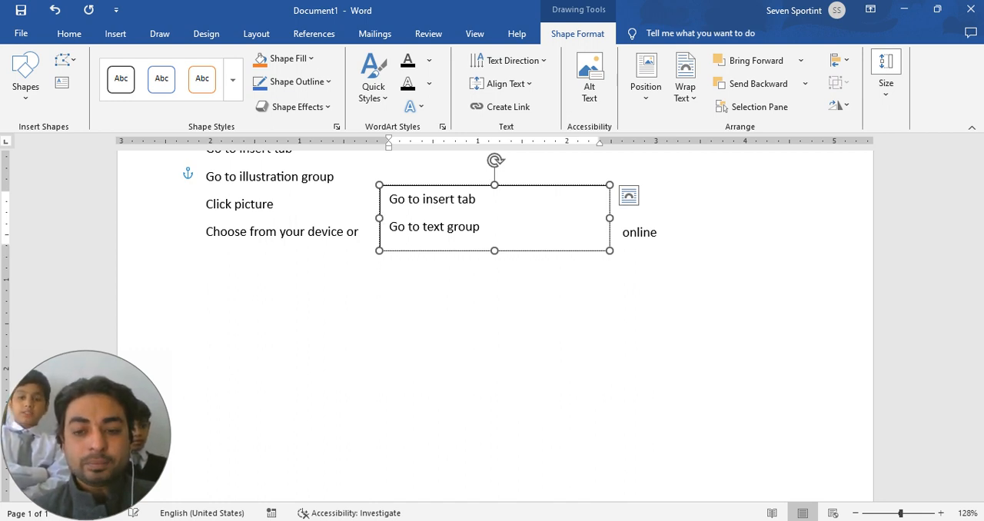
key("Return")
type("se;")
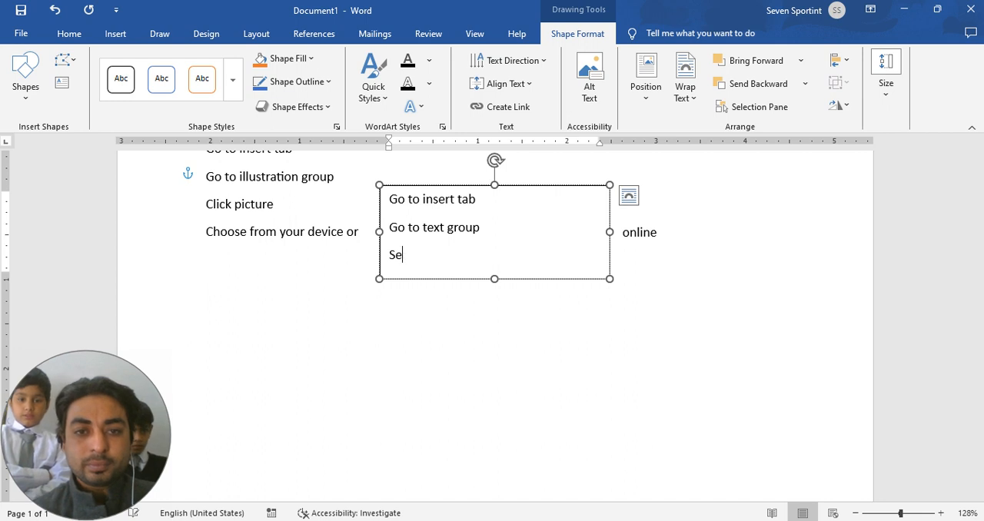
type("ect text")
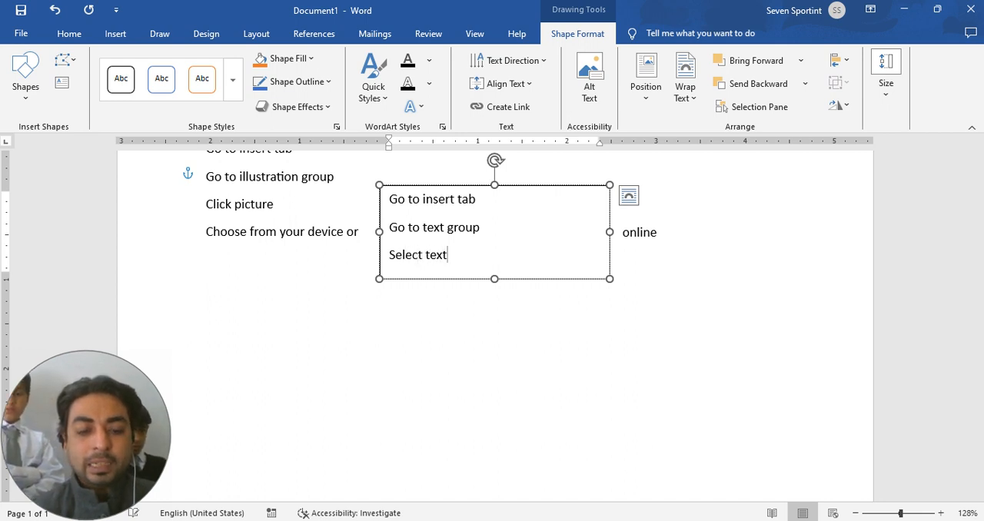
type(" box")
key("Return")
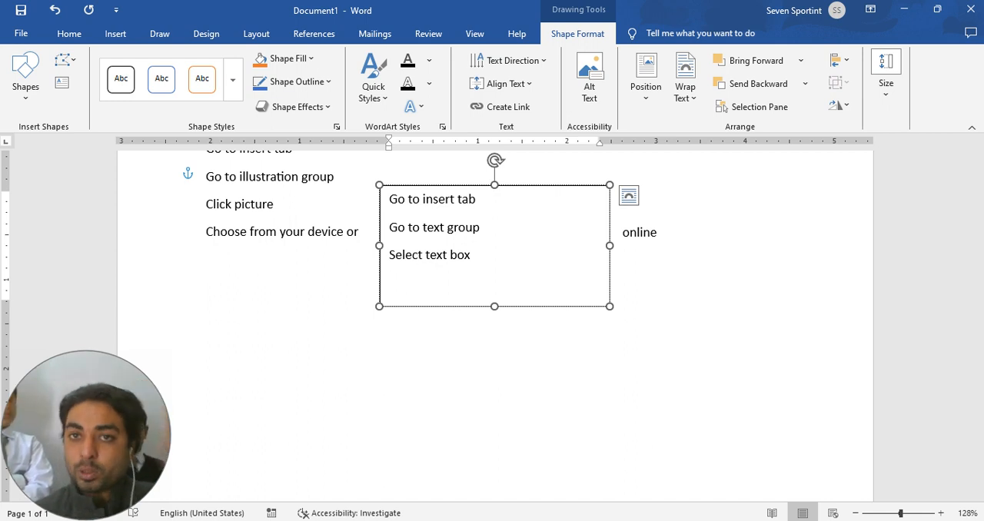
Step: Insert another Simple Text Box from the built-in gallery, overlapping the existing text box, and deselect it
left_click(806, 303)
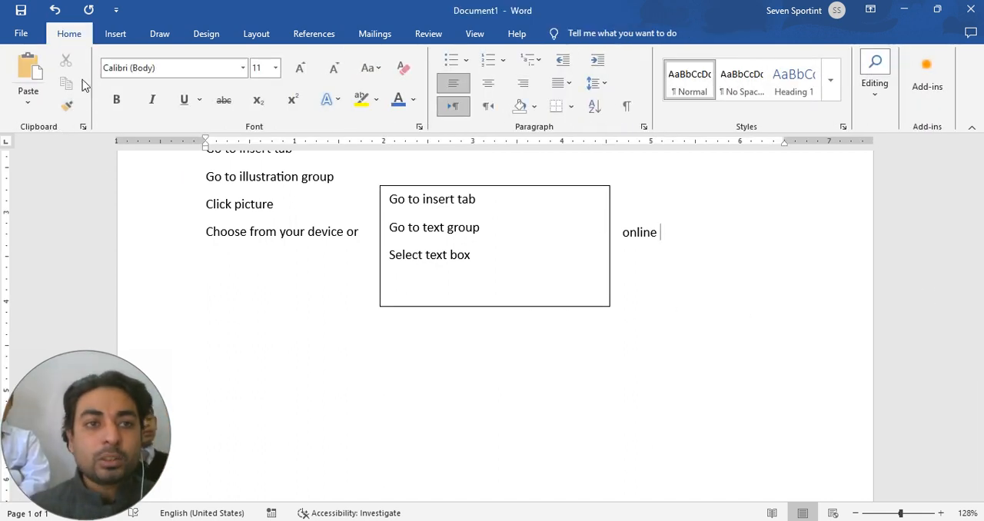
left_click(116, 34)
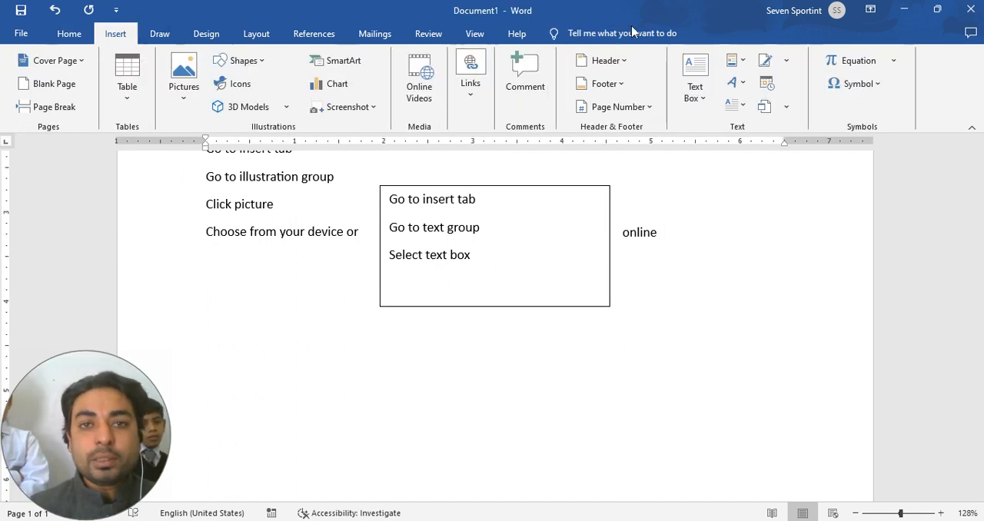
left_click(712, 98)
left_click(718, 205)
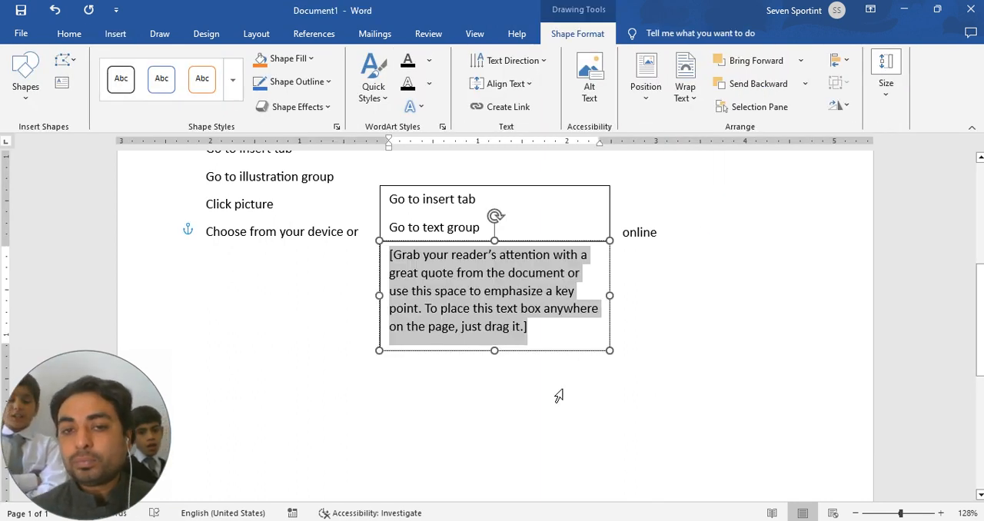
left_click(687, 399)
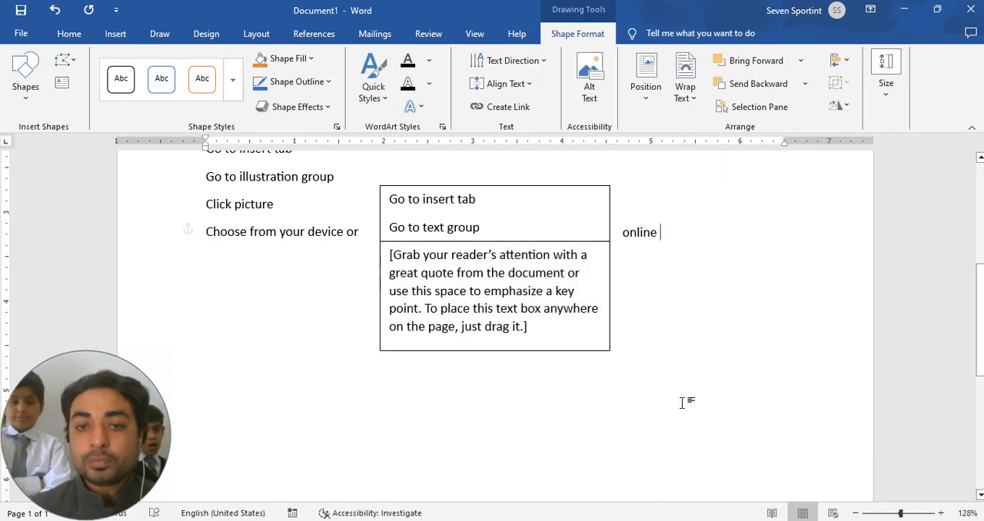
Step: Insert a screen clipping of the desktop area around the TikTok shortcut, about 1.54" high by 1.49" wide
left_click(115, 34)
left_click(357, 108)
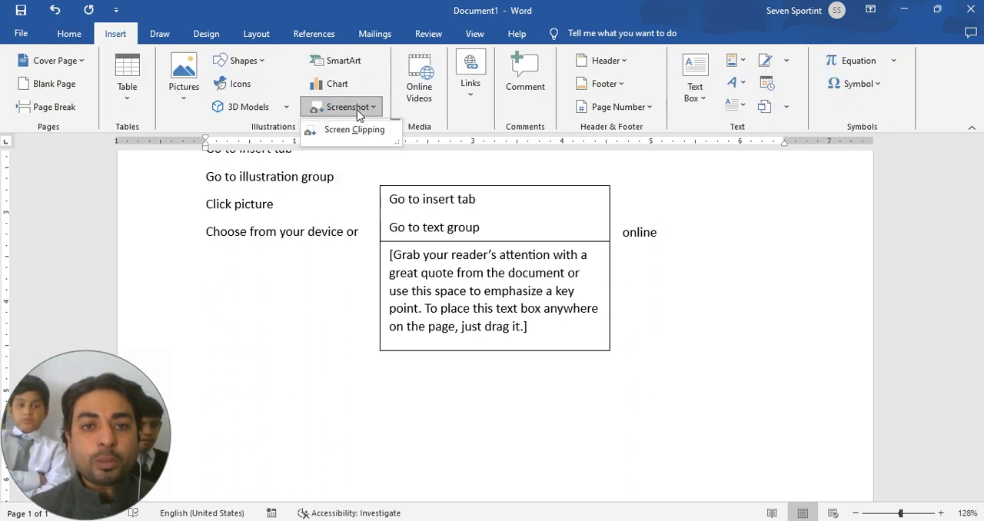
left_click(354, 126)
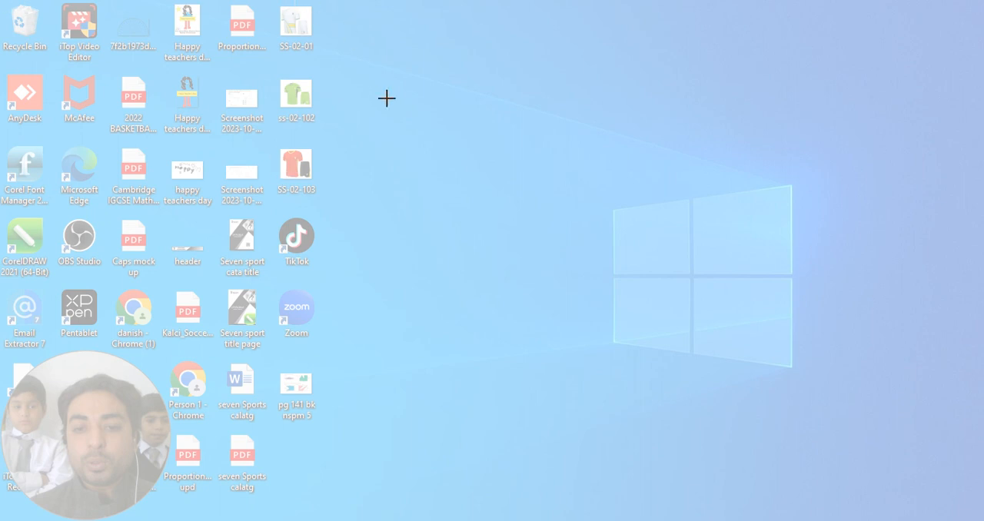
left_click_drag(372, 175, 269, 283)
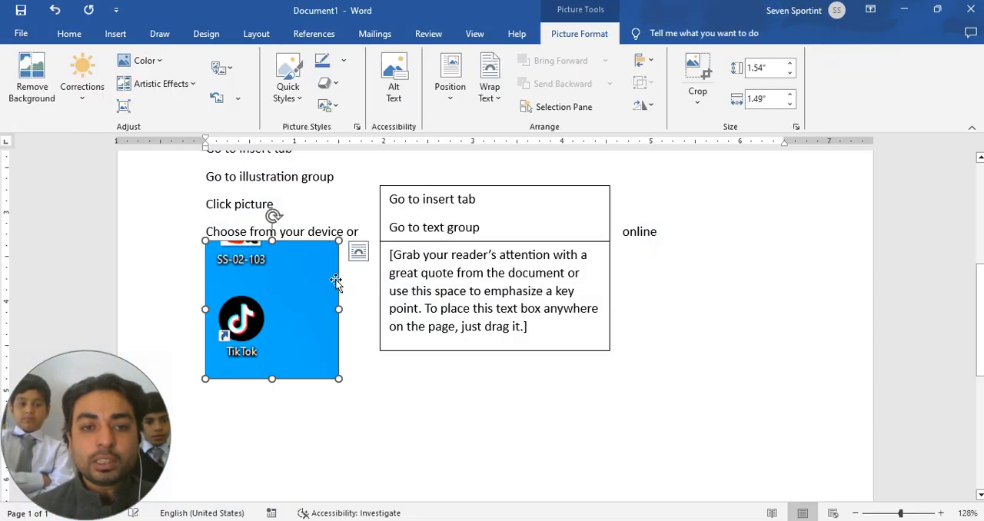
Step: Set the TikTok clipping's text wrapping to In Front of Text and move it below the word "online"
left_click(274, 331)
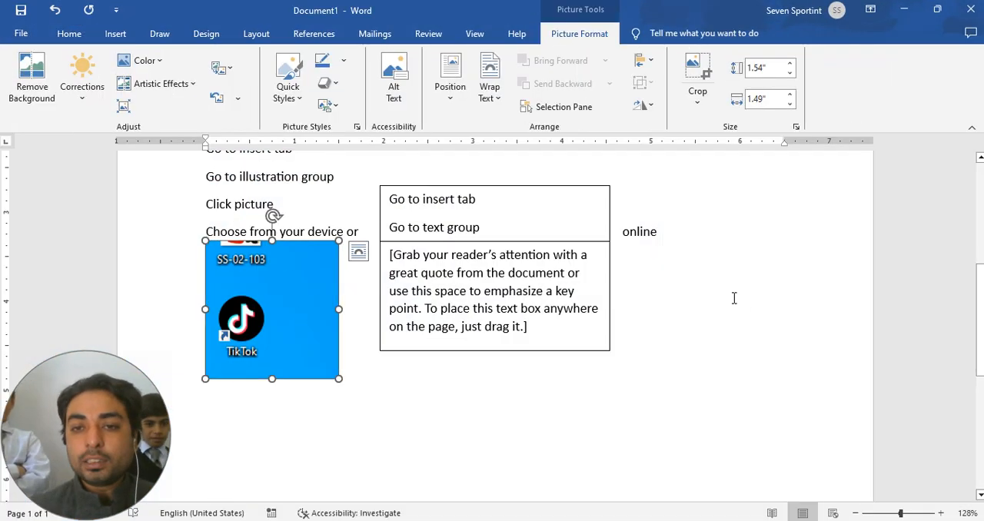
right_click(246, 331)
left_click(396, 273)
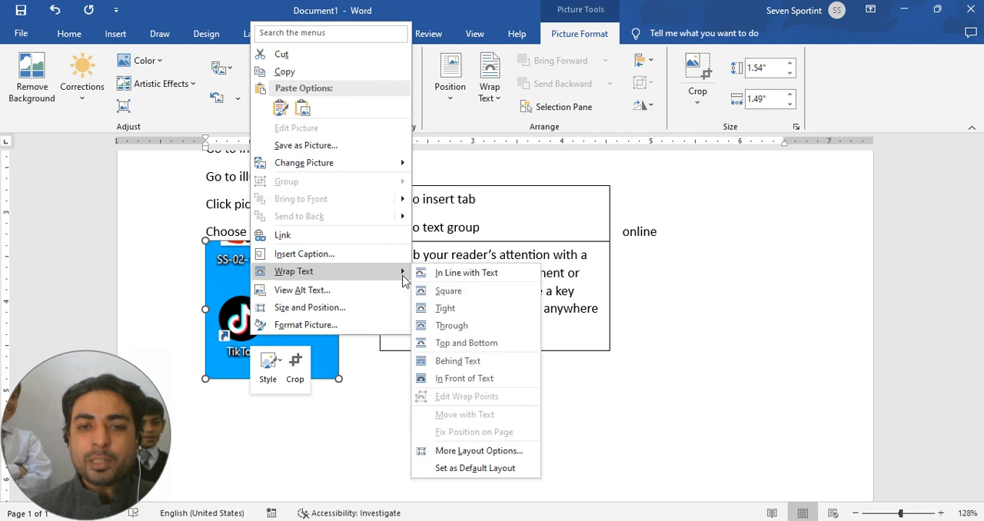
left_click(493, 376)
left_click_drag(305, 345, 733, 370)
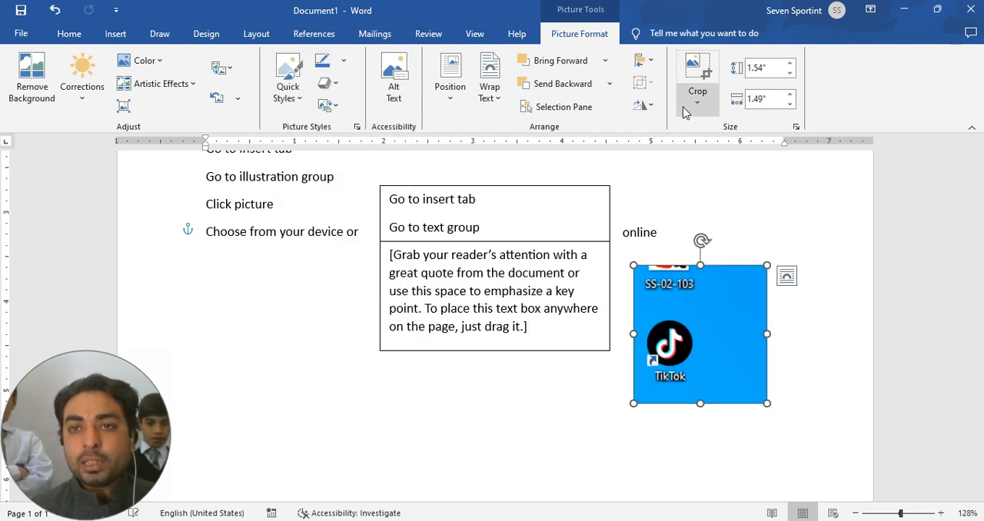
Step: Crop the clipping tightly around the TikTok shortcut to about 0.87" by 0.63" and place it below the text boxes, near their lower-left corner
left_click(697, 71)
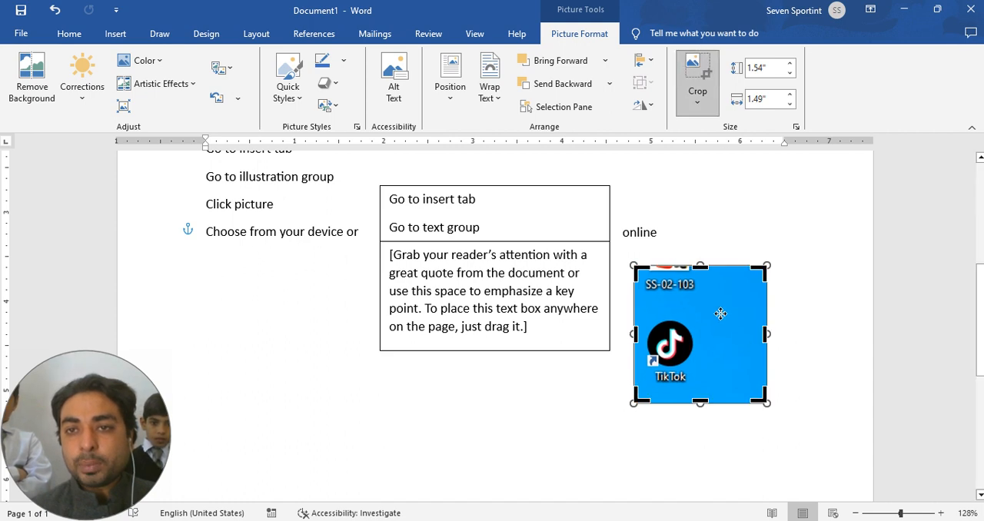
left_click_drag(701, 267, 701, 315)
left_click_drag(767, 367, 699, 367)
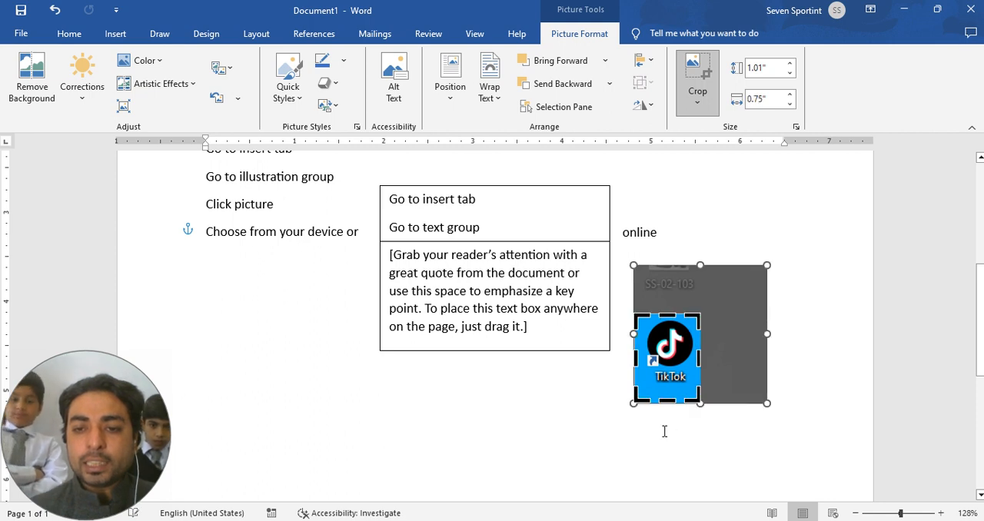
left_click_drag(667, 402, 668, 390)
left_click_drag(636, 354, 366, 406)
left_click(698, 81)
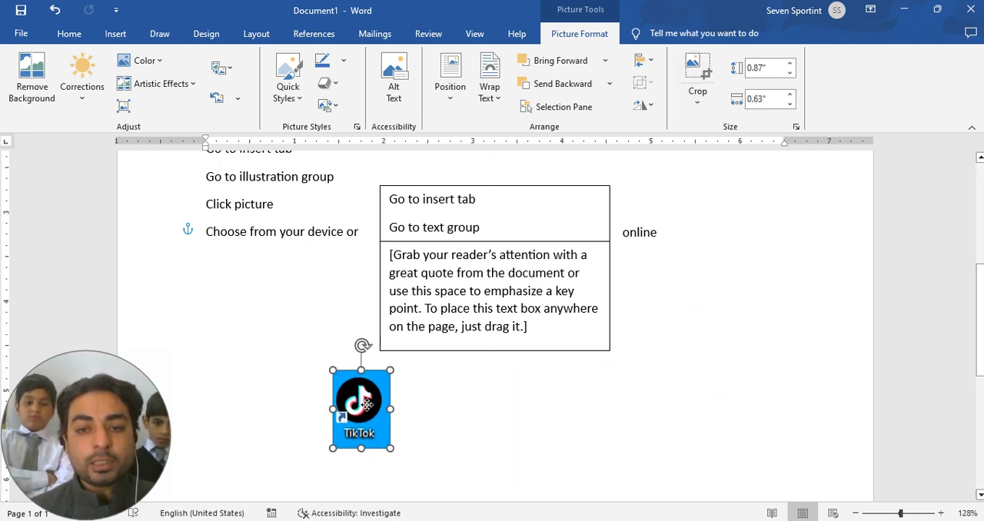
double_click(422, 435)
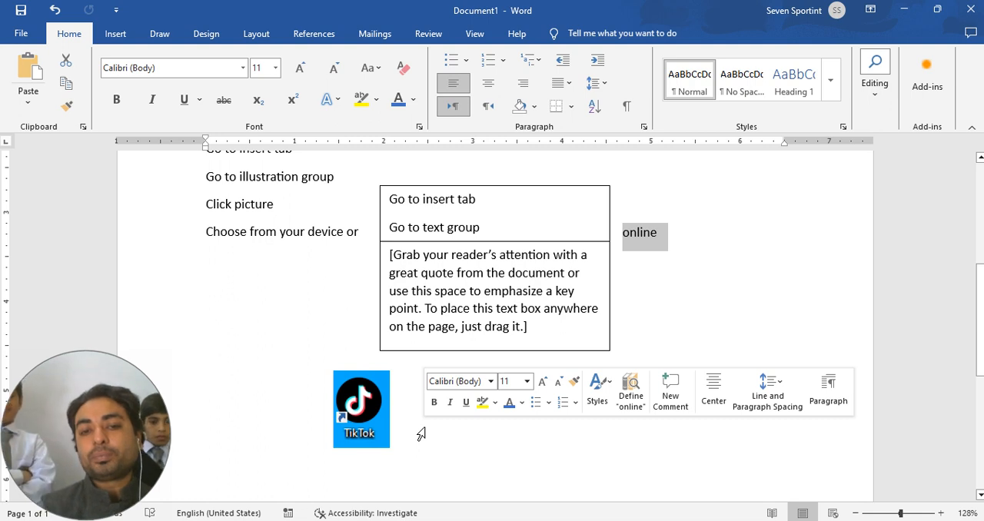
Step: Try to make the TikTok picture's blue background transparent with Set Transparent Color, and undo it
left_click(383, 428)
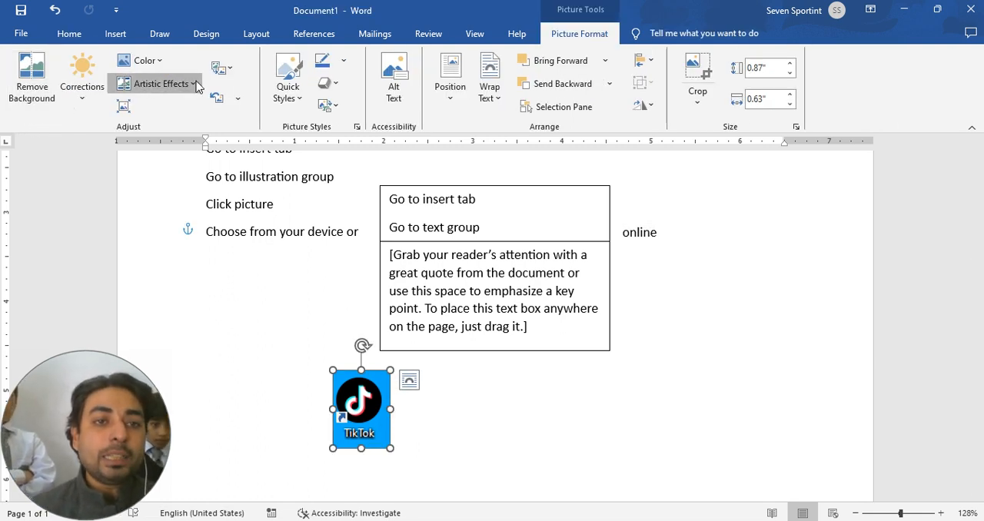
left_click(146, 60)
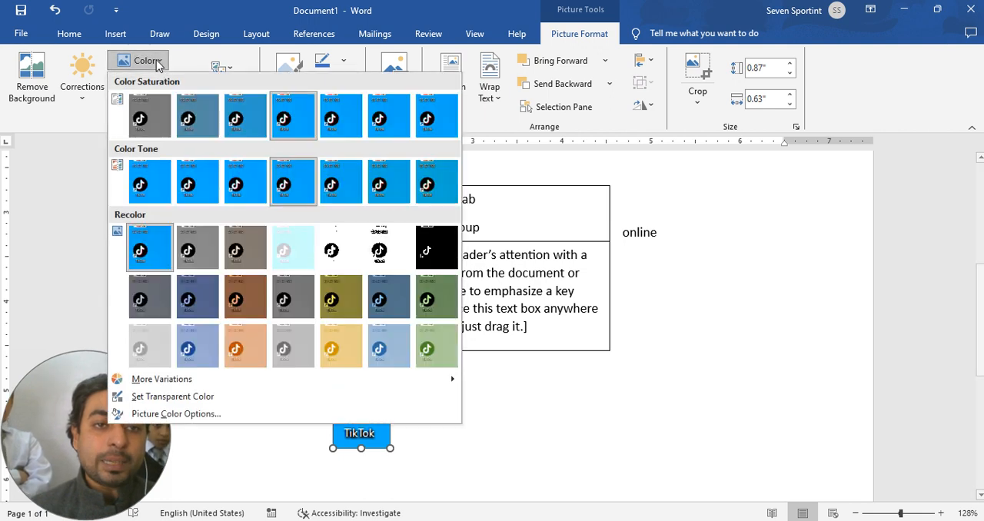
left_click(225, 397)
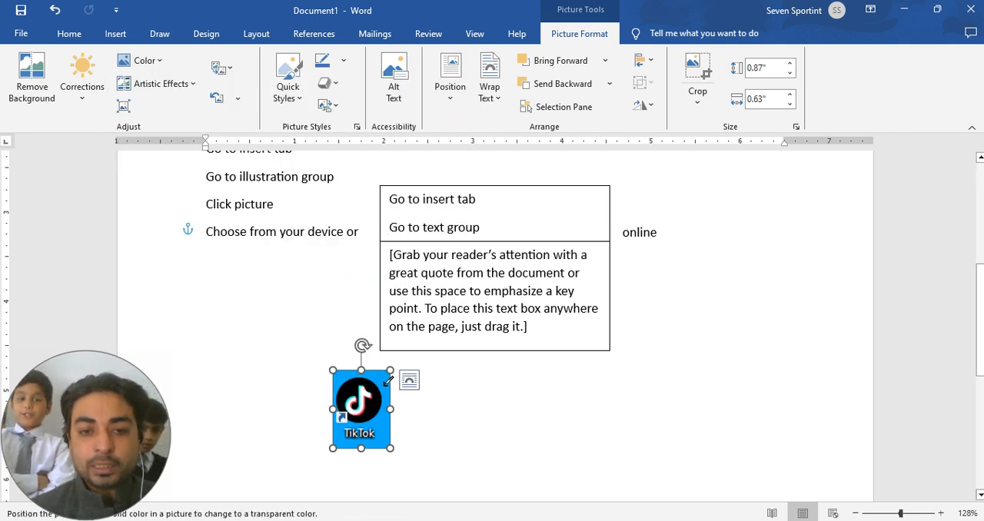
left_click(385, 383)
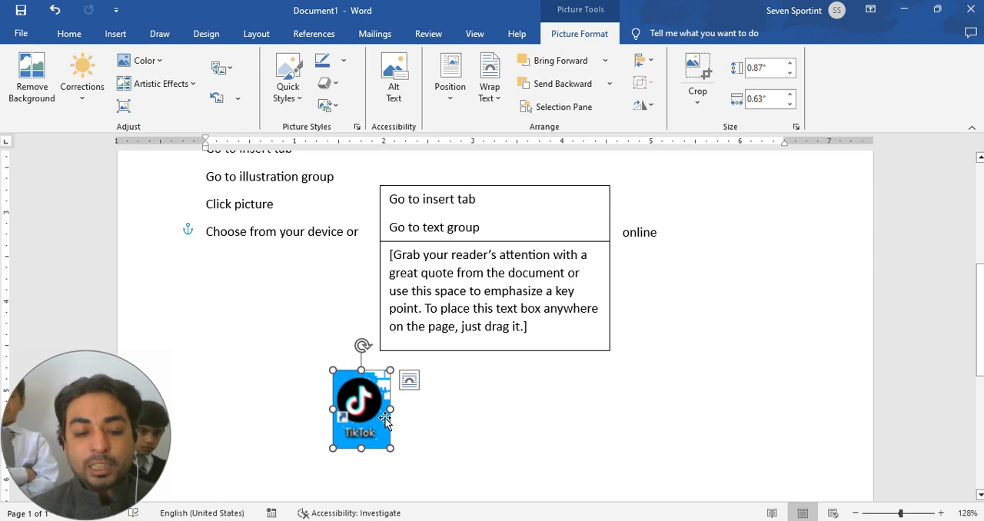
key("ctrl+z")
Step: Recolor the TikTok picture with a black-and-white variation that has a white background, and undo the recoloring
left_click(190, 86)
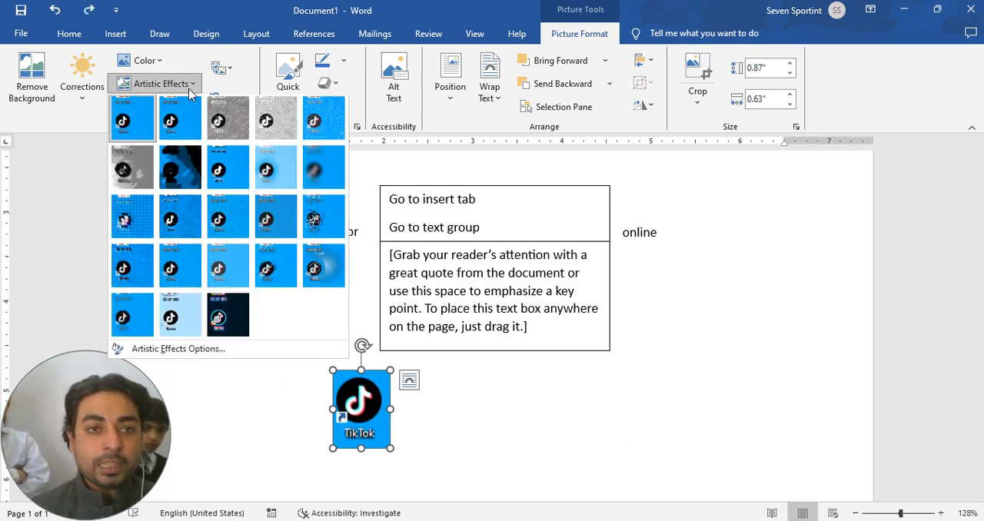
left_click(141, 60)
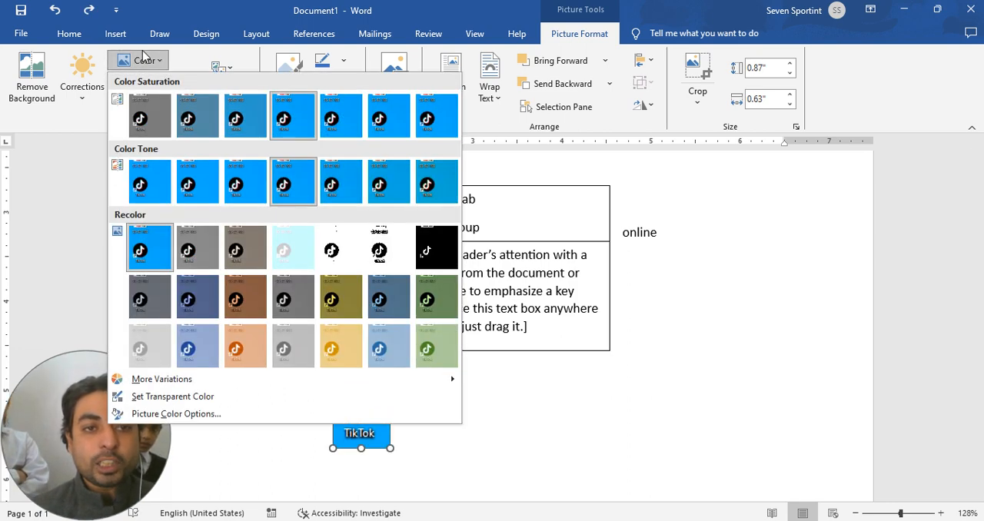
left_click(337, 255)
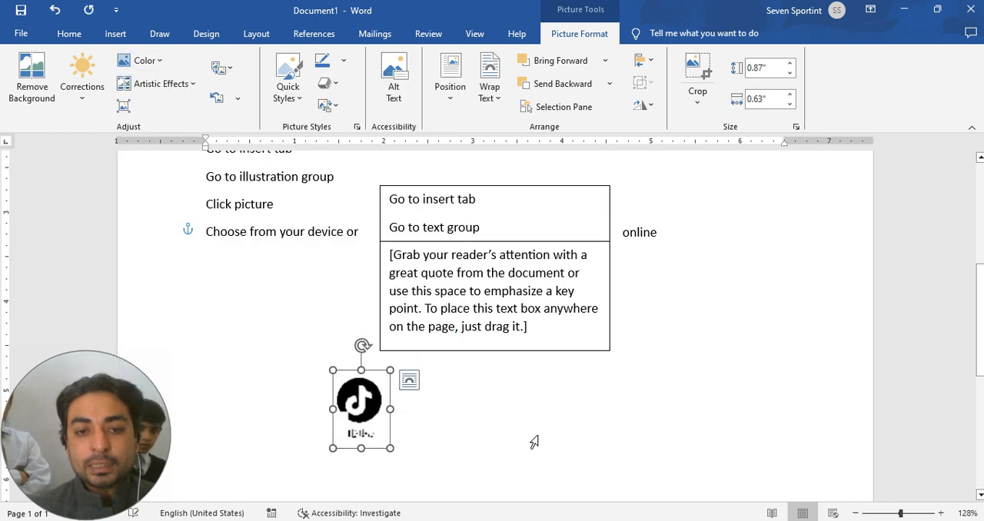
left_click(534, 442)
key("ctrl+z")
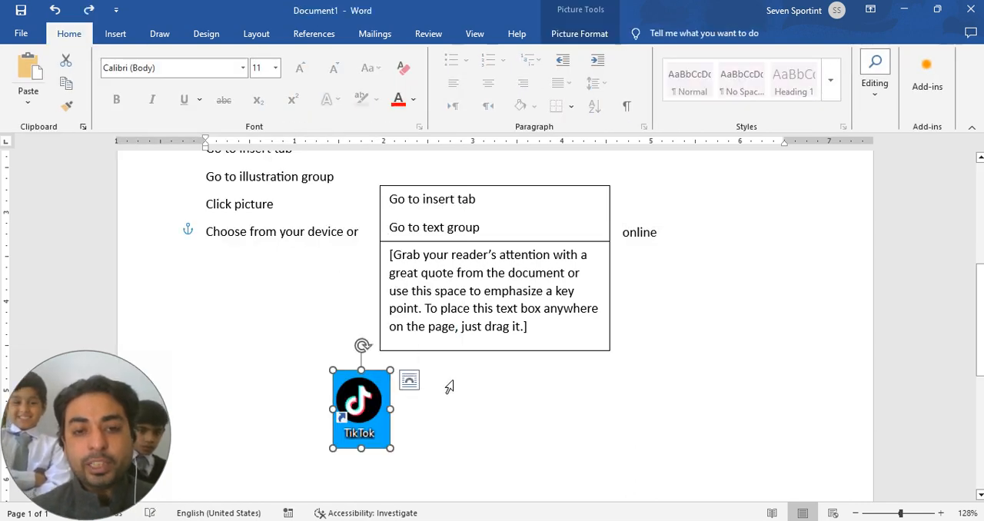
Step: Look through the artistic effects and color variations for the TikTok picture, previewing Black and White: 75% without applying it
double_click(373, 417)
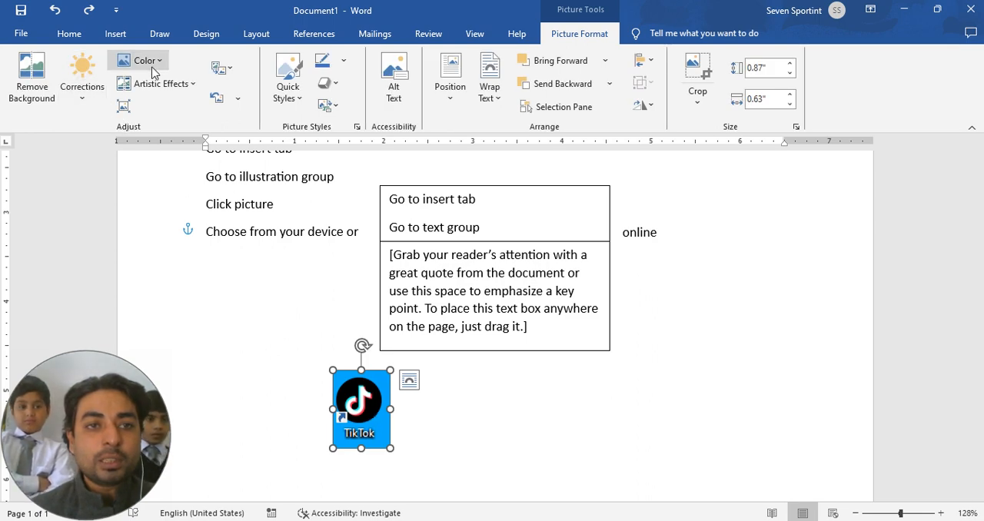
left_click(186, 83)
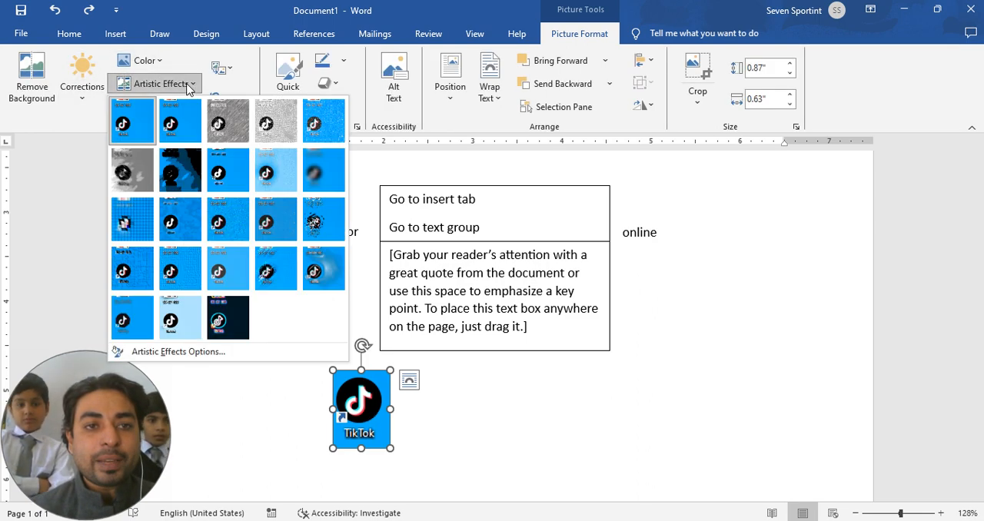
left_click(146, 58)
left_click(154, 61)
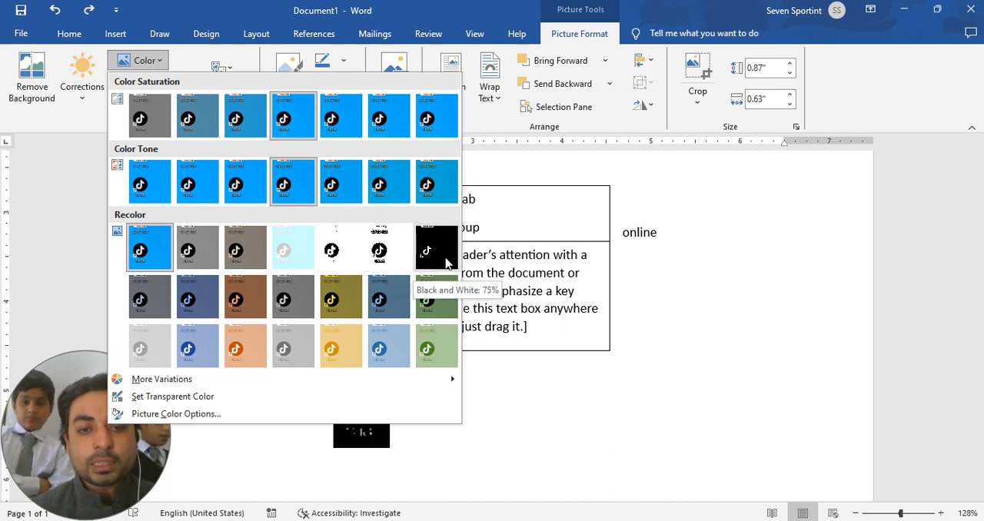
left_click(709, 357)
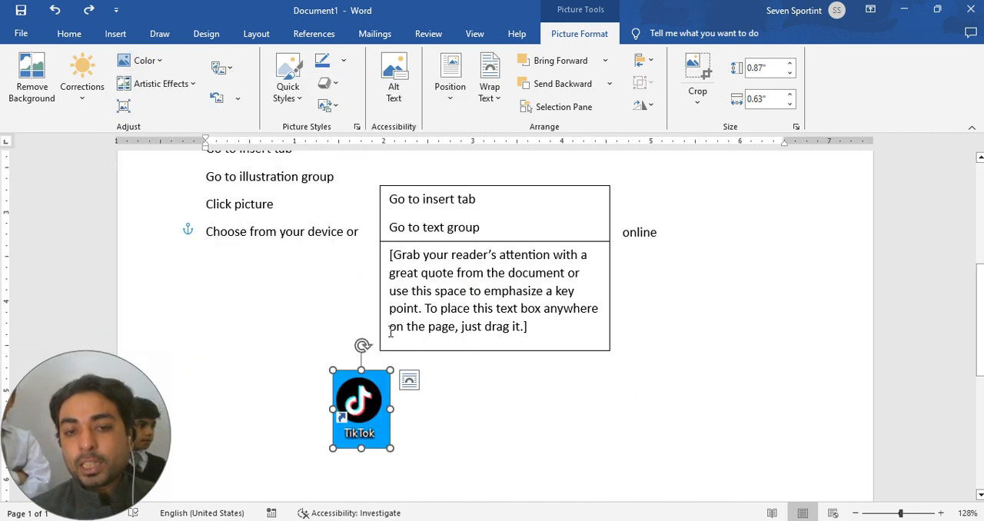
Step: Delete the TikTok picture and clear the placeholder text from the second text box
key("Delete")
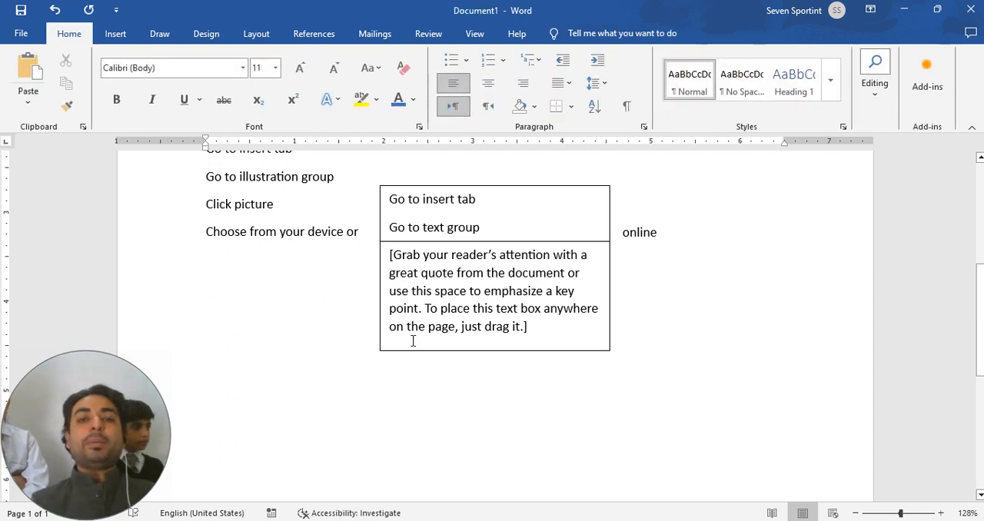
left_click(521, 296)
key("Delete")
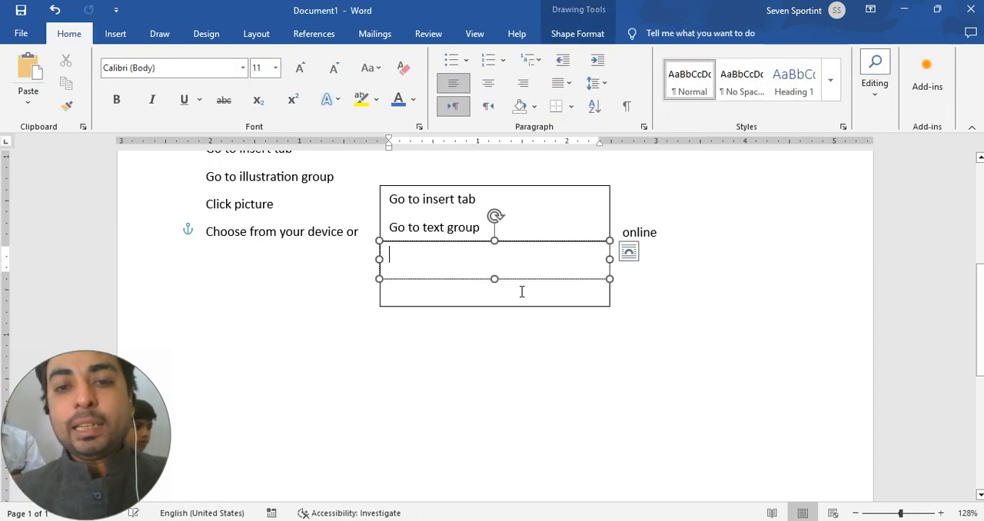